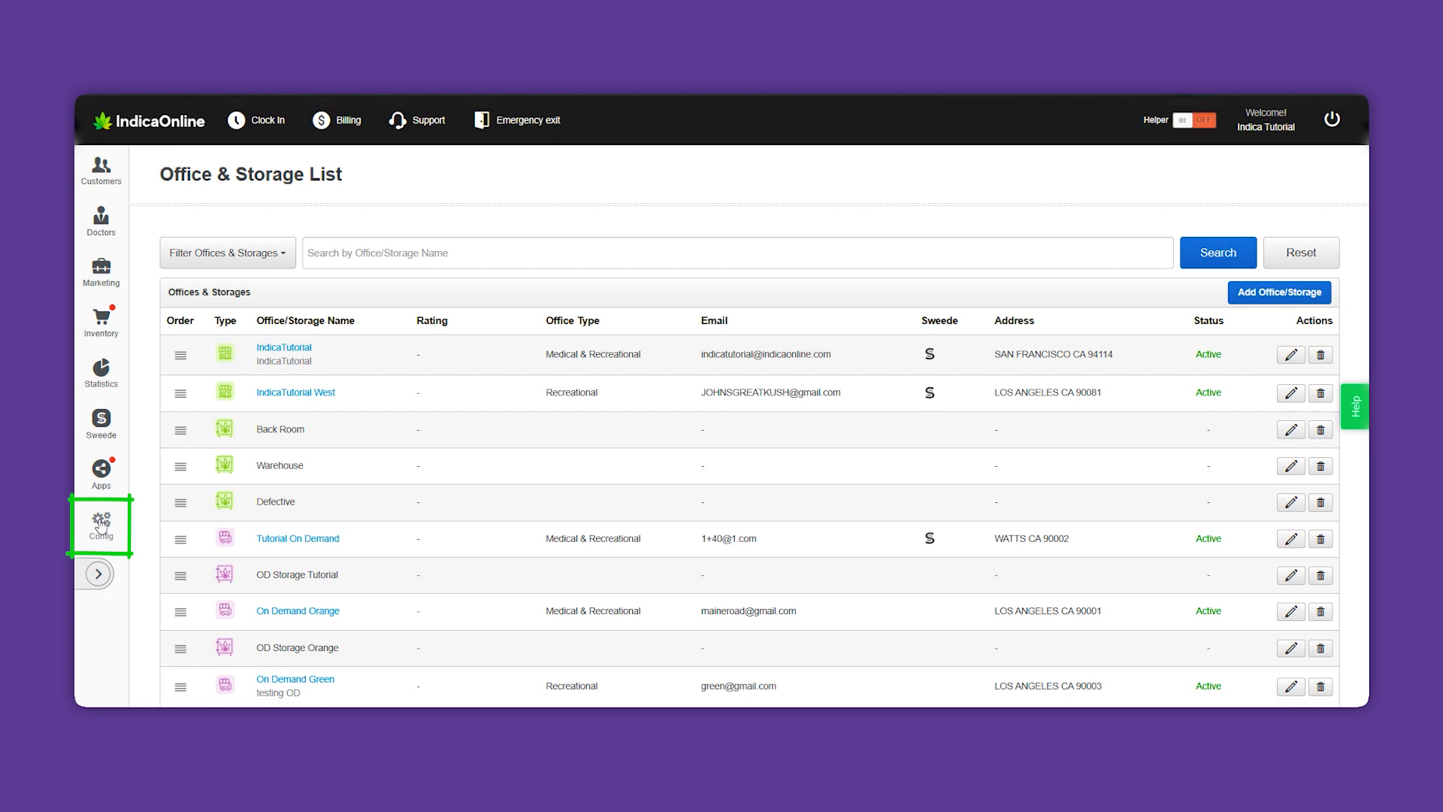
# Collapse the Config menu to widen the Office & Storage List, then start adding a new office
pyautogui.click(221, 235)
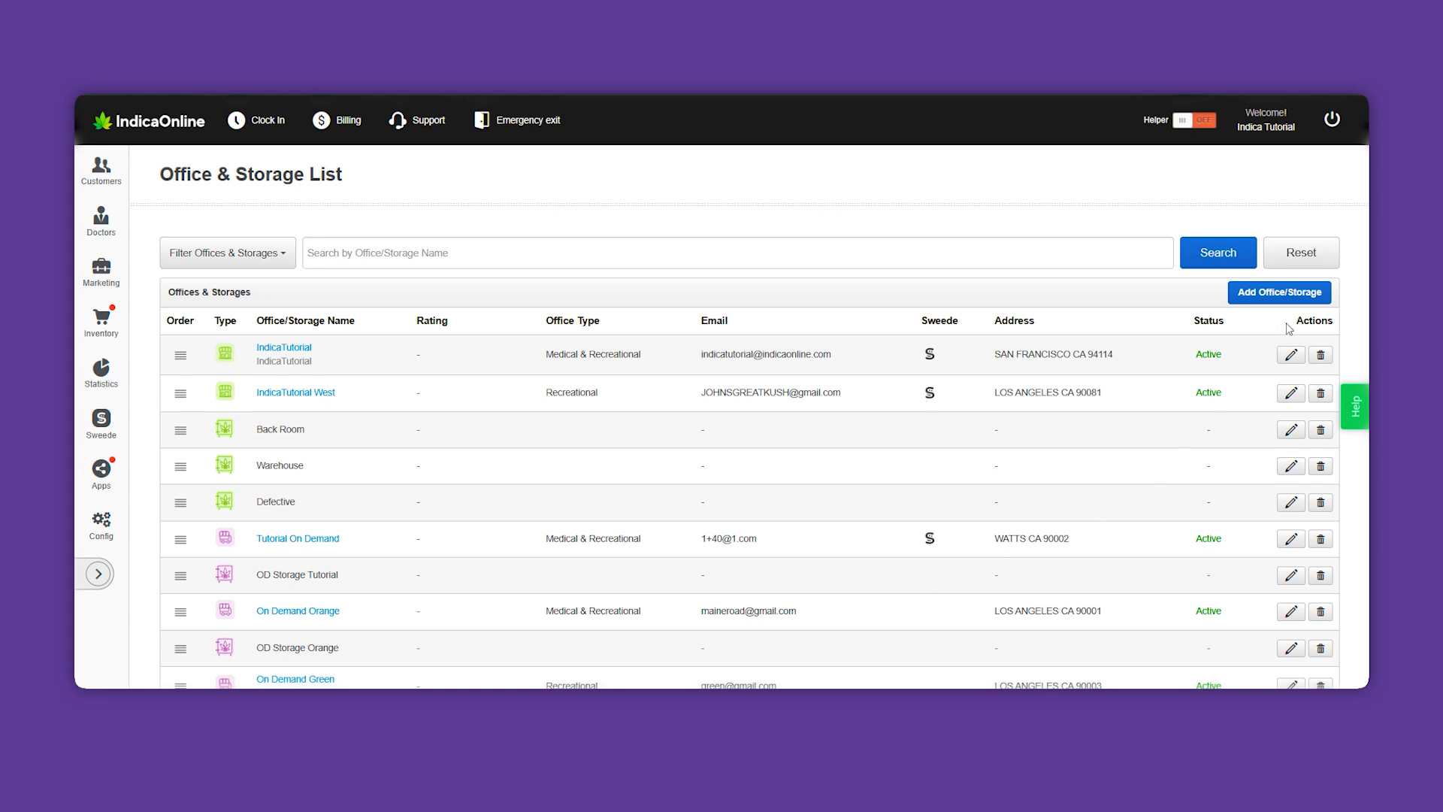
pyautogui.click(1301, 295)
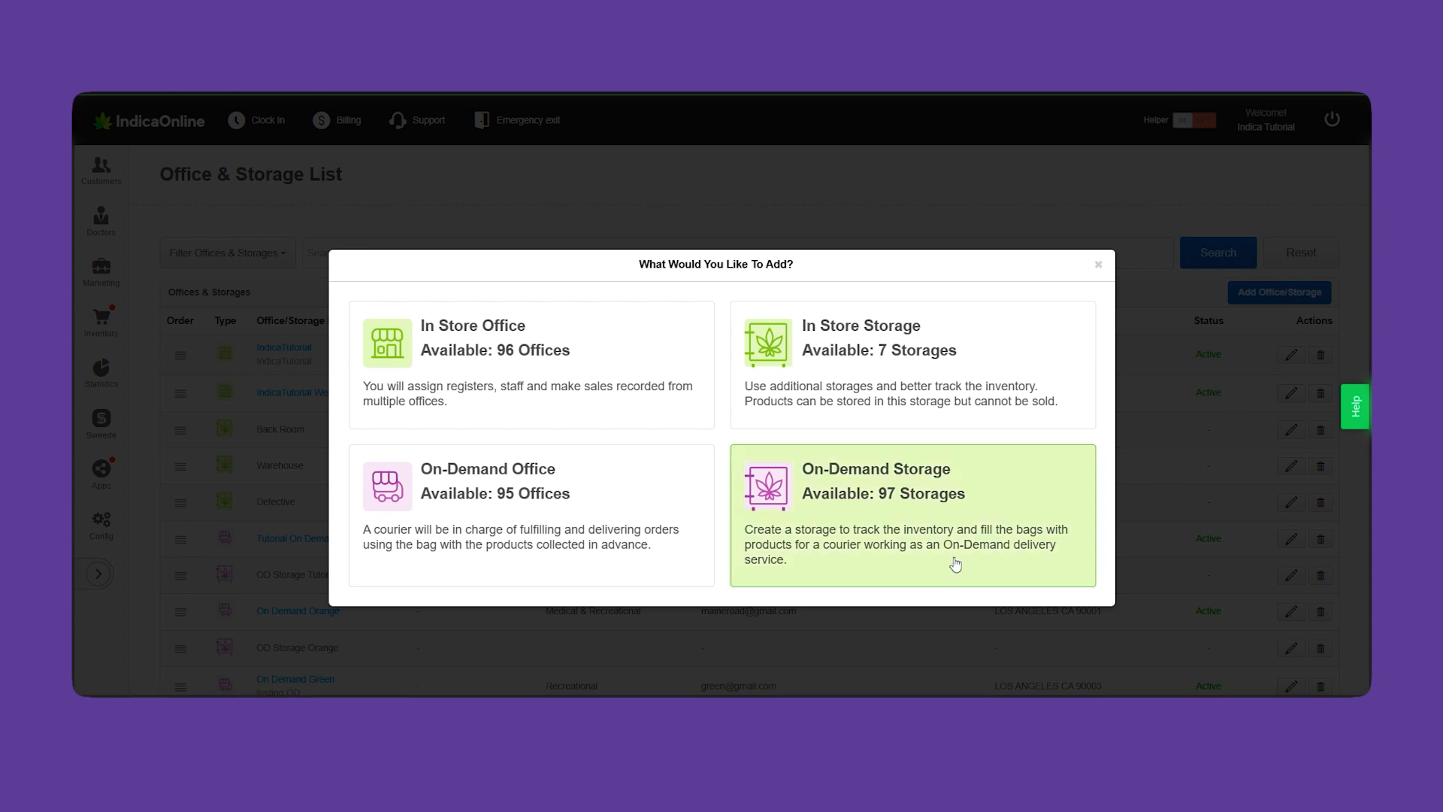
# Create an in-store office named 'My New Office' as a Storefront, both medical and recreational
pyautogui.click(488, 384)
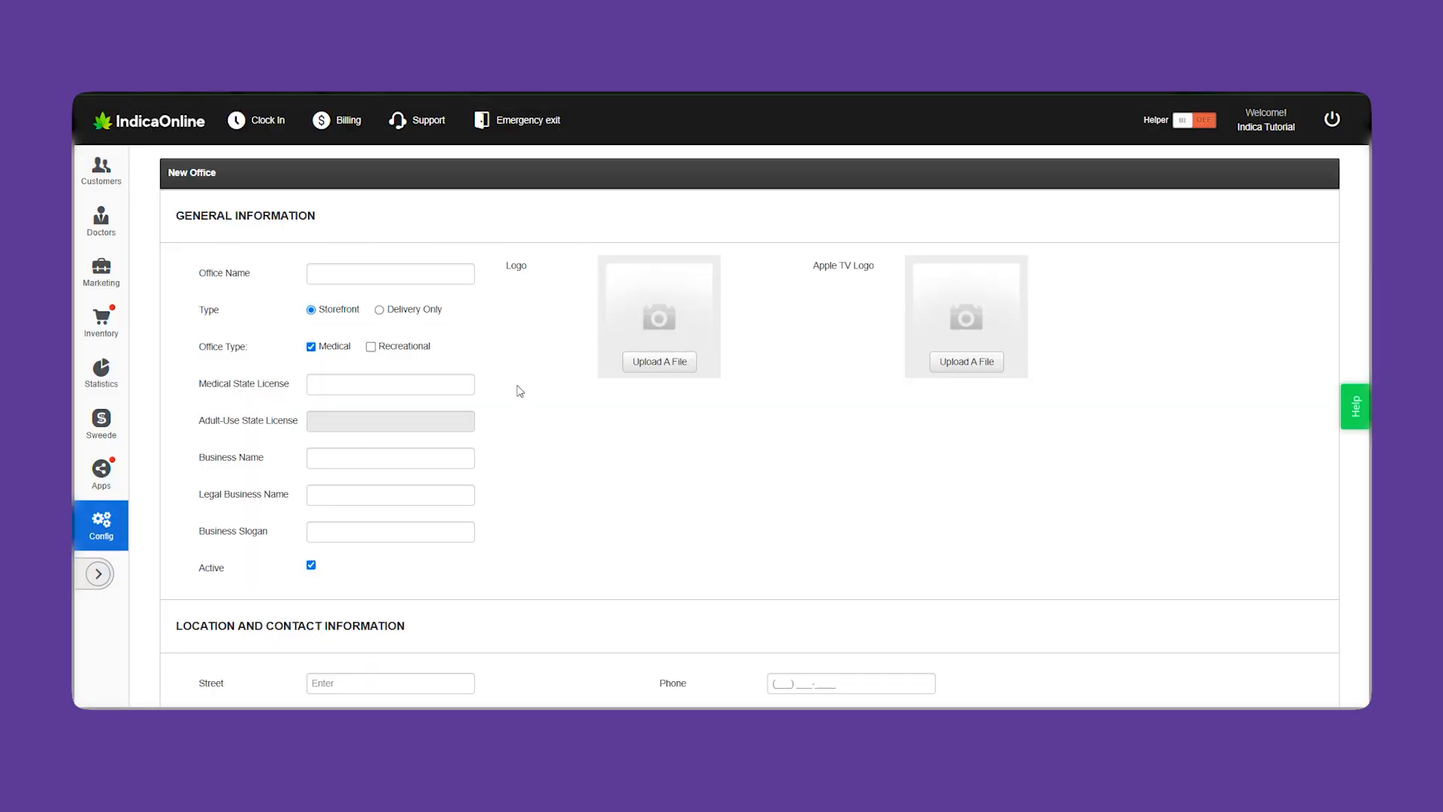
pyautogui.click(445, 276)
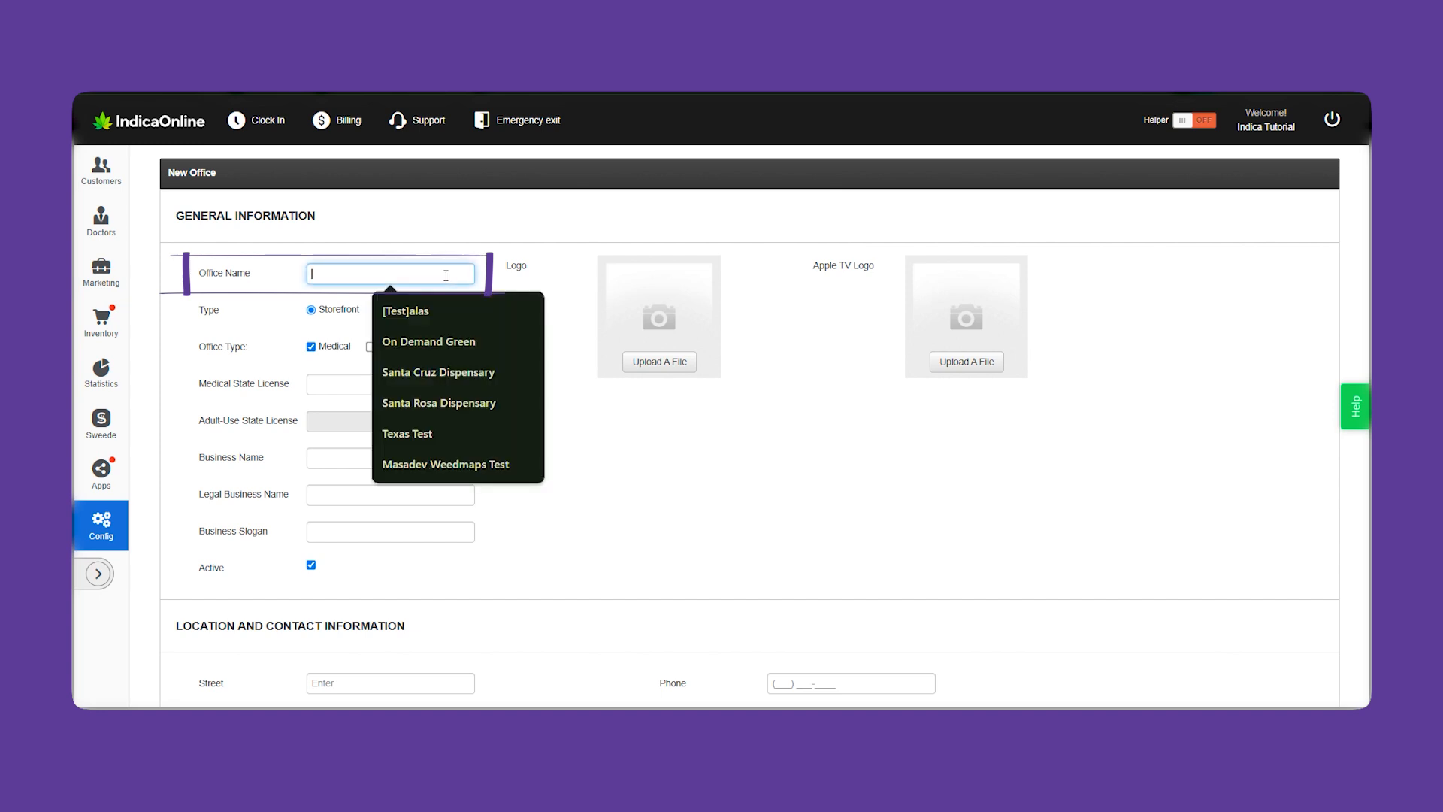
pyautogui.write('My New')
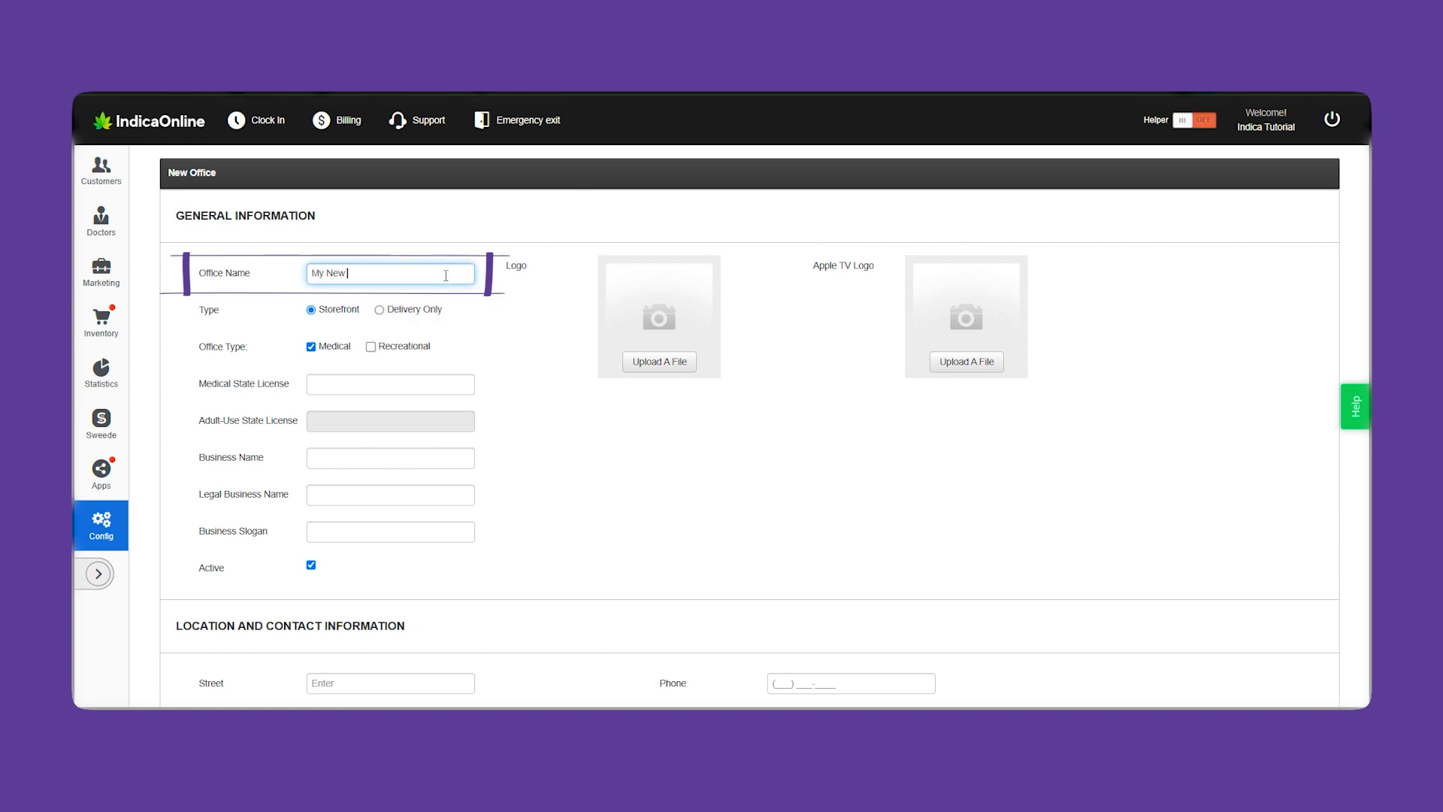
pyautogui.write(' Off')
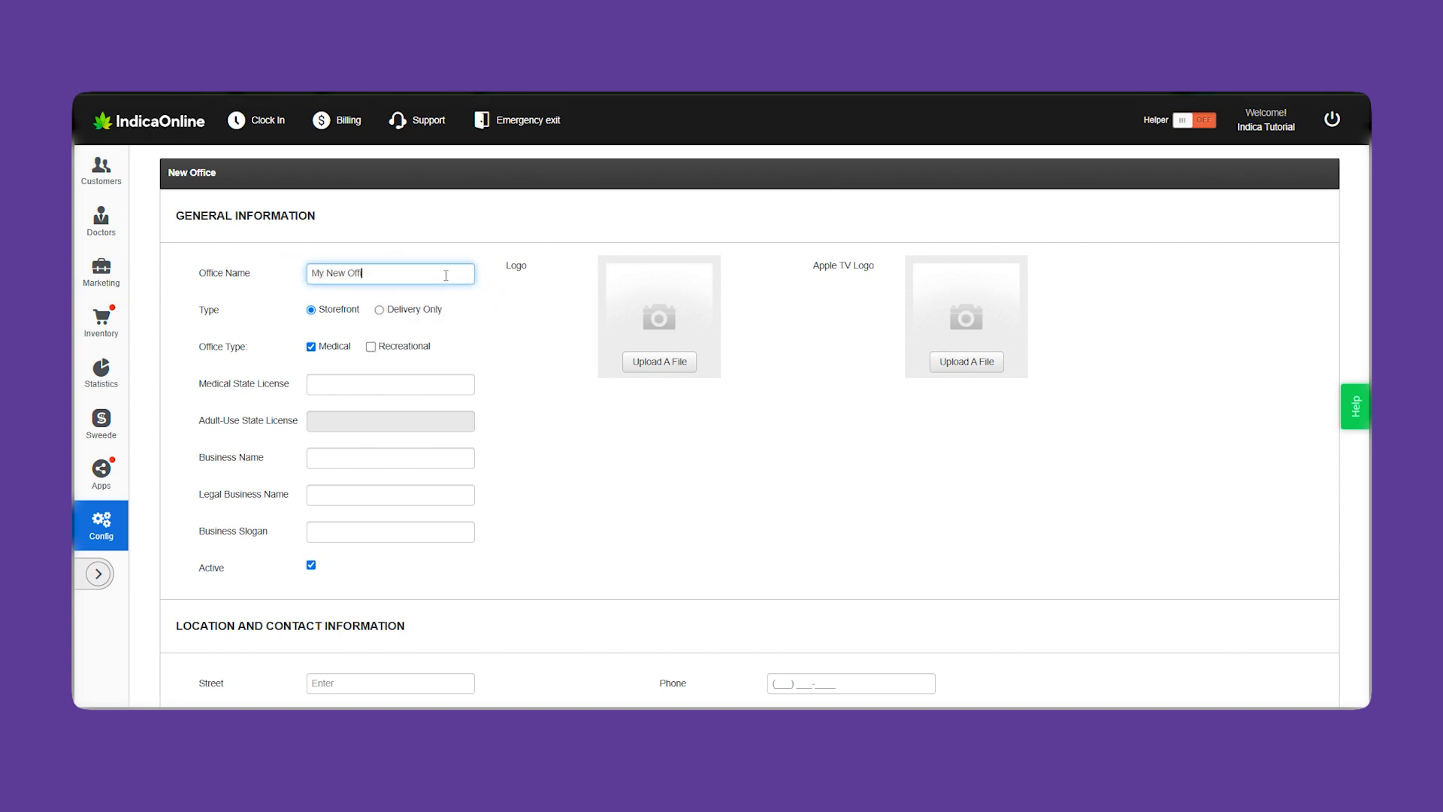
pyautogui.write('ice')
pyautogui.click(556, 351)
pyautogui.click(420, 311)
pyautogui.click(324, 311)
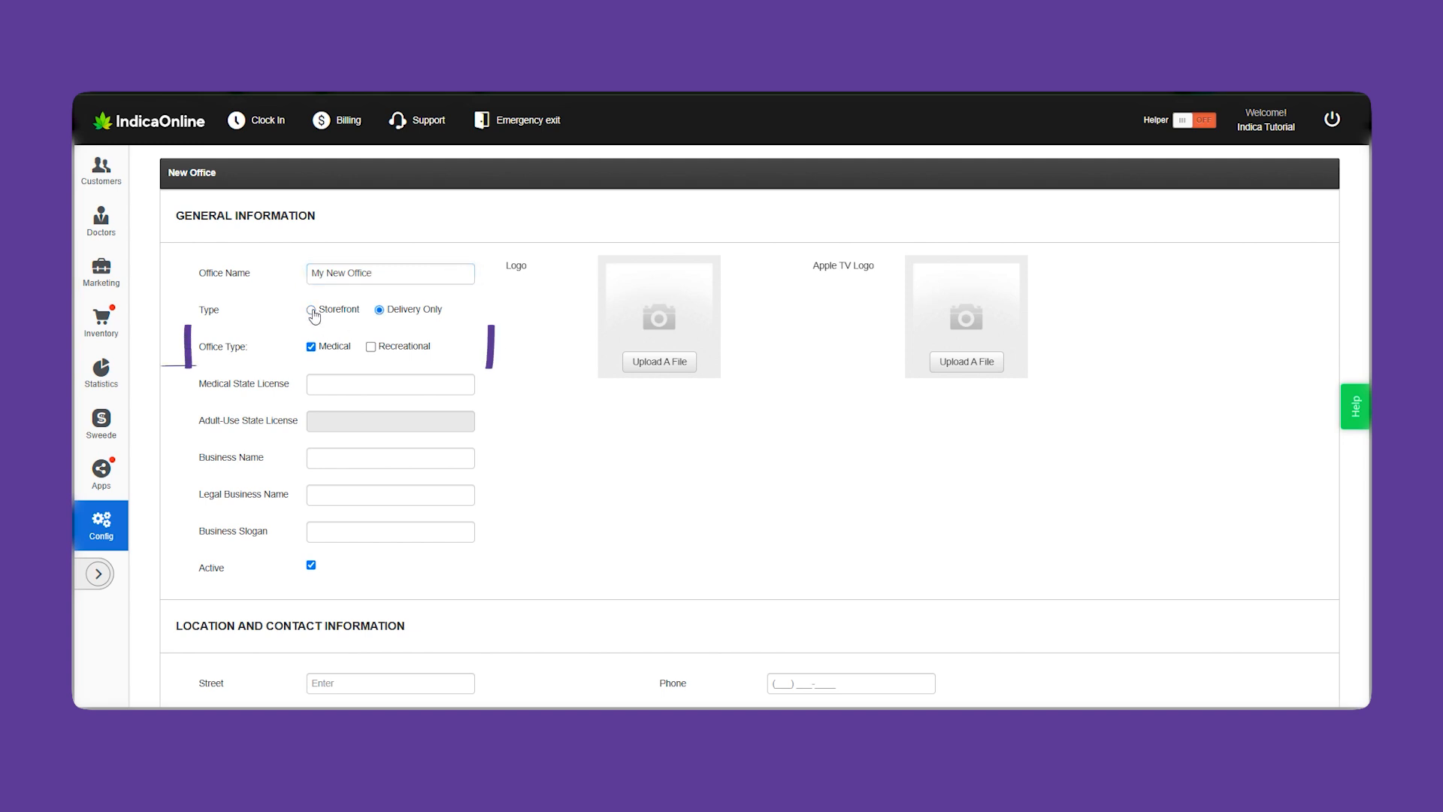
pyautogui.click(371, 348)
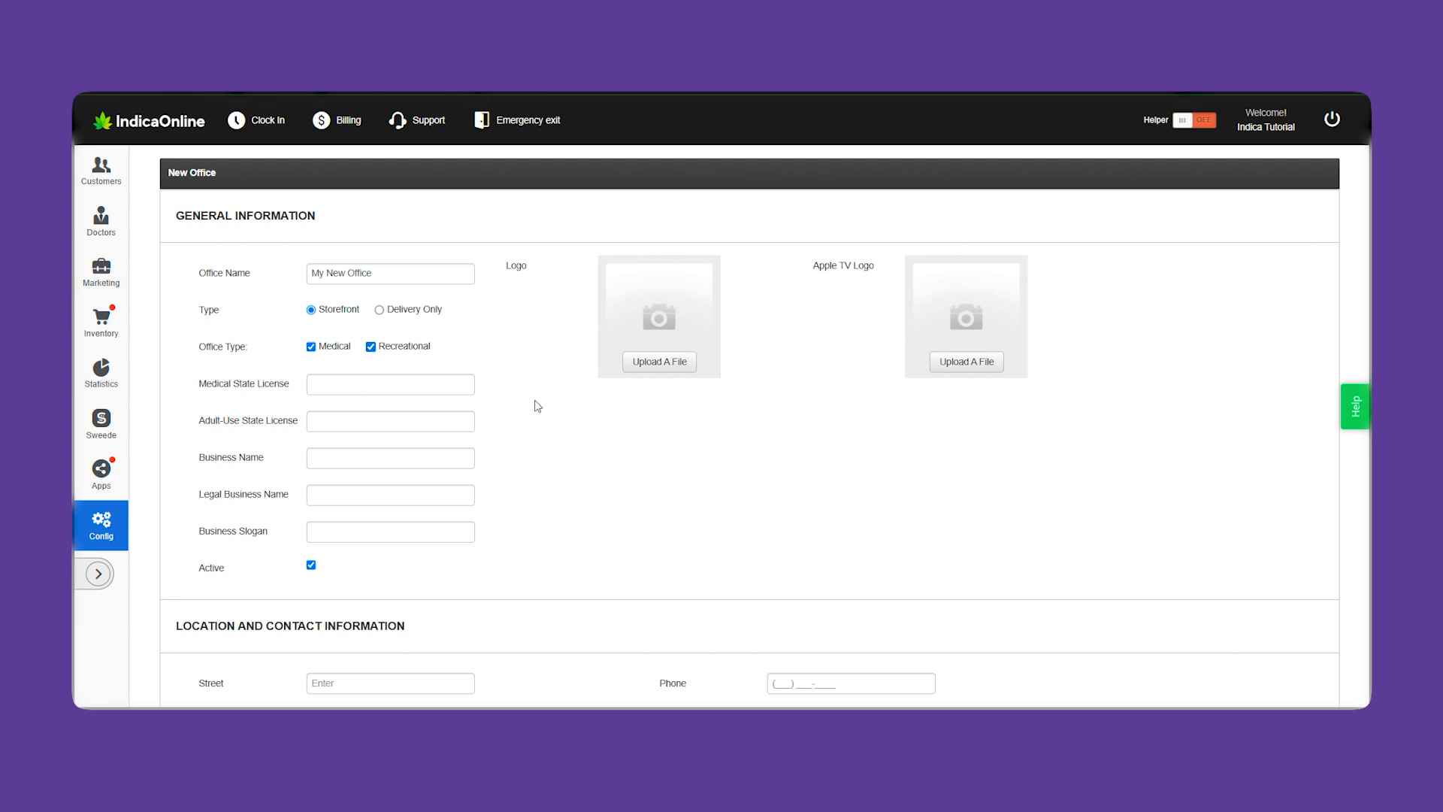
# Enter the Medical01 and recreational licences, business name, 'My New Office LLC' and slogan 'Best Buds In All Golden State!'
pyautogui.scroll(-1, 538, 406)
pyautogui.click(402, 299)
pyautogui.write('Med')
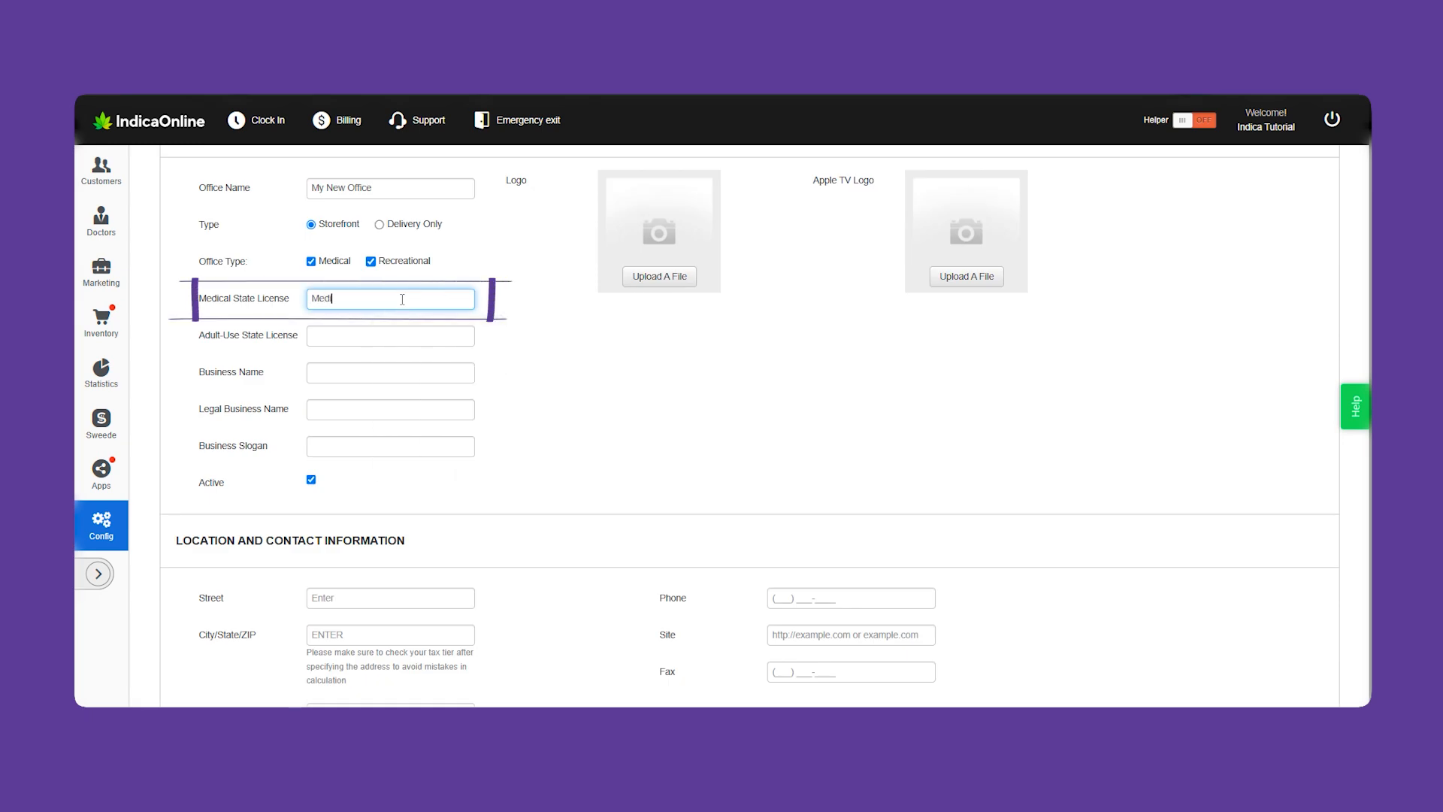
pyautogui.write('ical01')
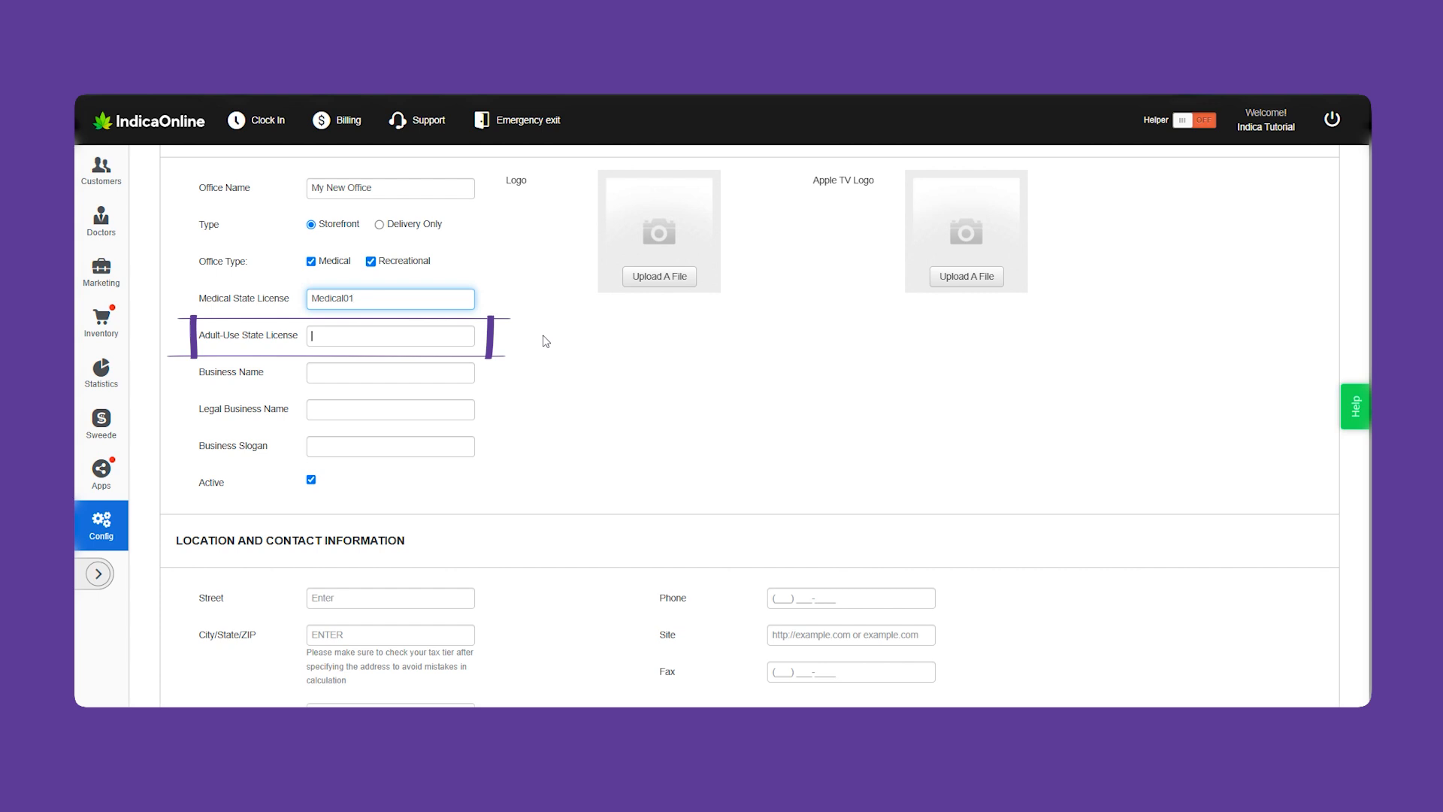
pyautogui.press('Tab')
pyautogui.write('Recreationa')
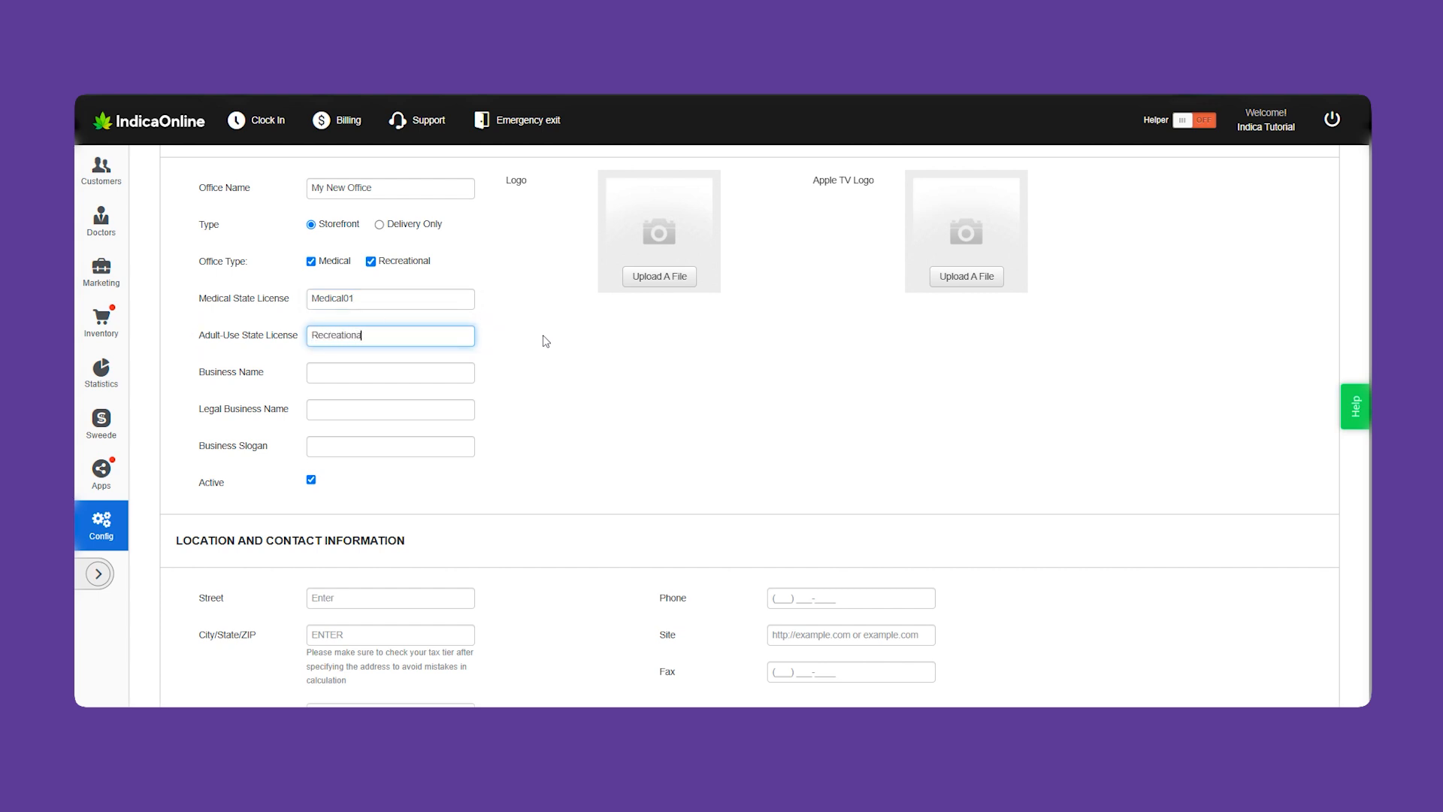
pyautogui.press('Tab')
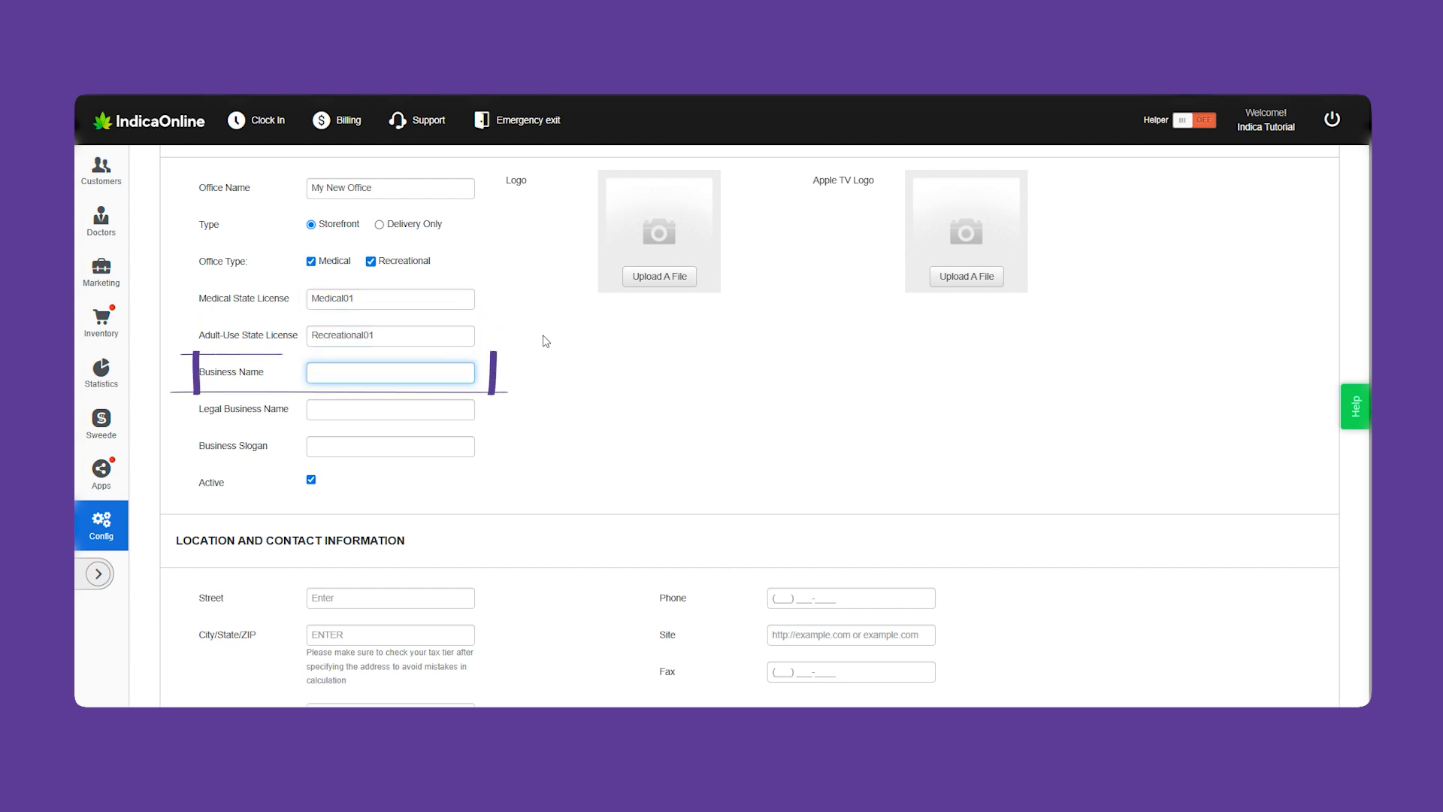
pyautogui.write('My ')
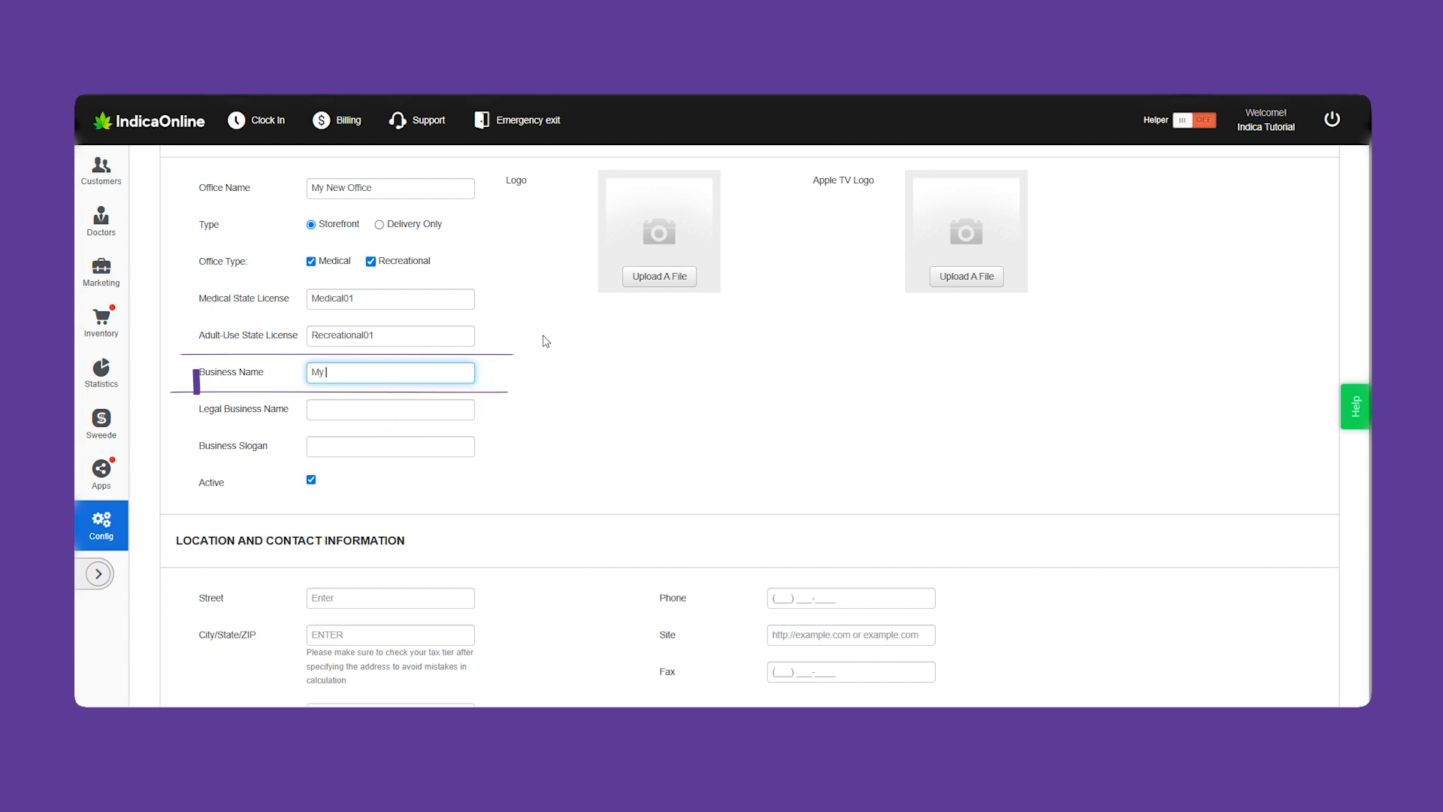
pyautogui.write('New Office')
pyautogui.press('Tab')
pyautogui.write('My New Office')
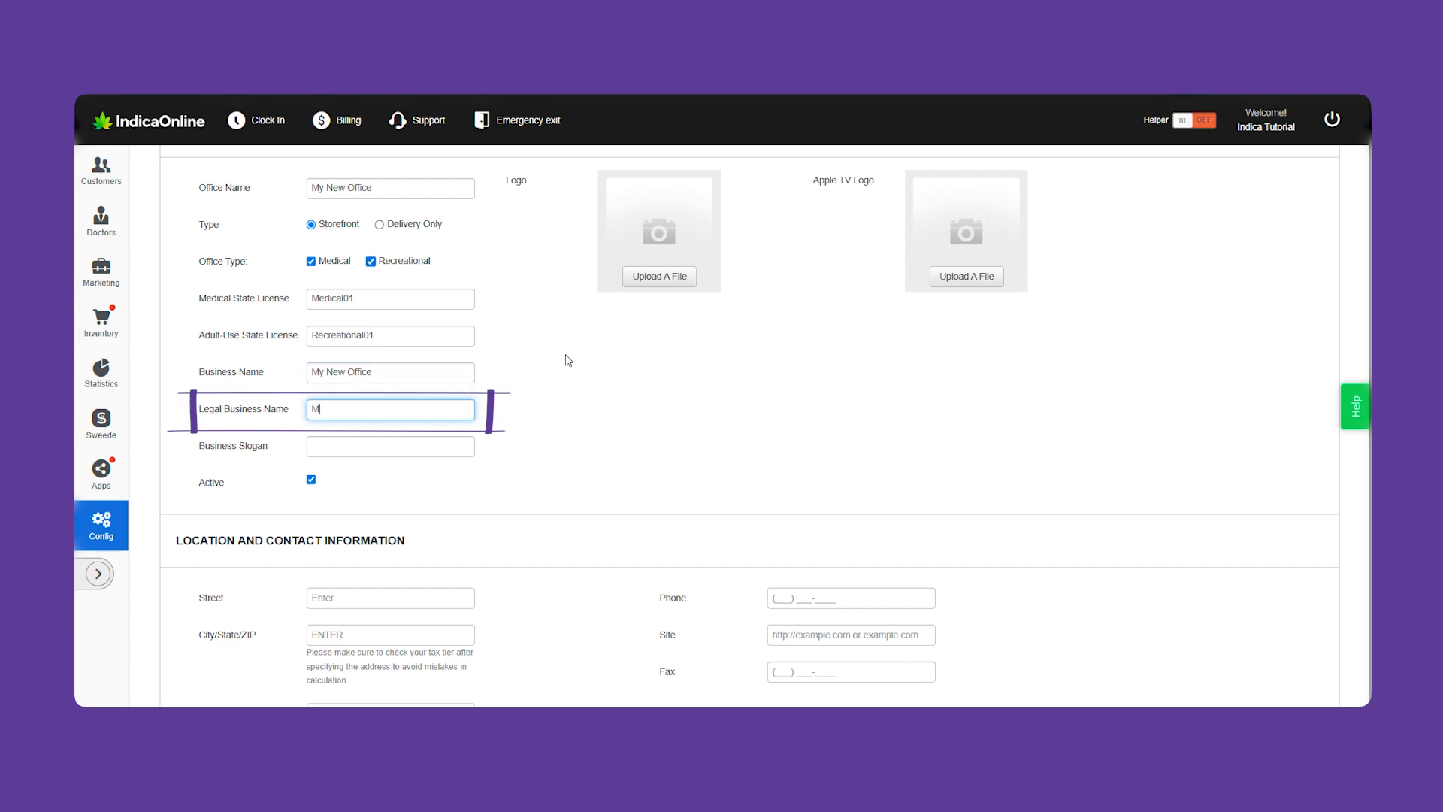
pyautogui.write(' LLC')
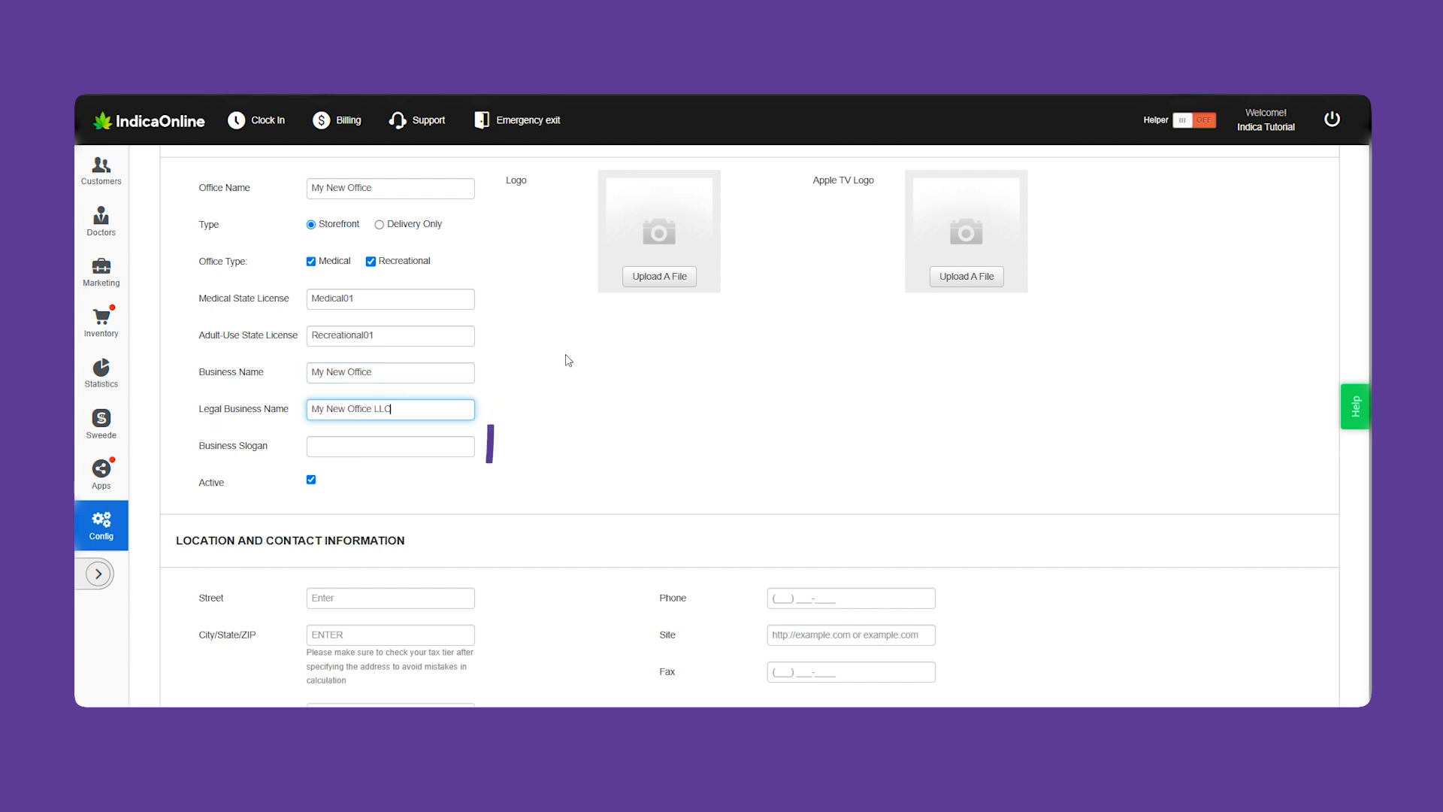
pyautogui.press('Tab')
pyautogui.write('Best Buds In All Golden State!')
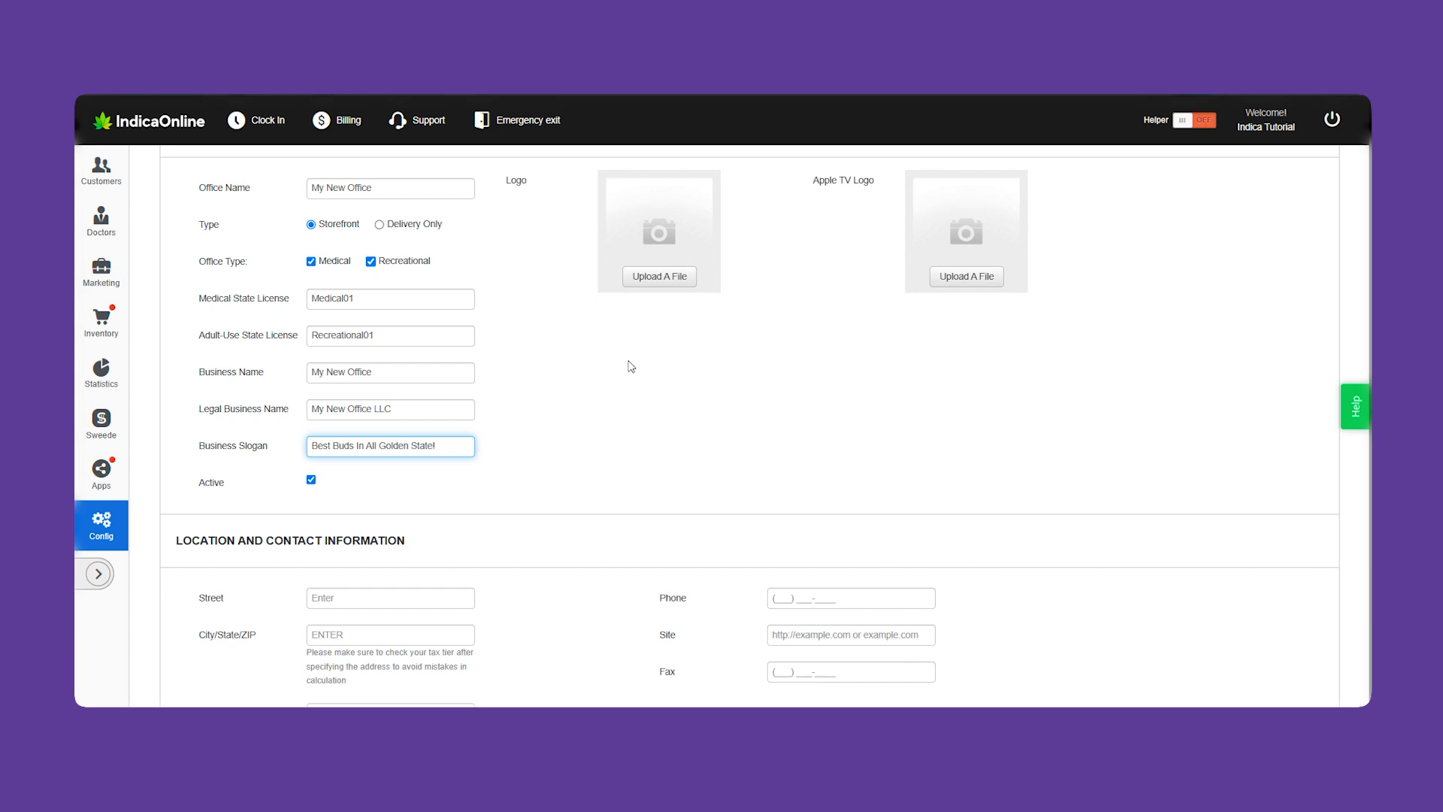
# Enter the office's street address and pick the Los Angeles 90001 location suggestion
pyautogui.scroll(-3, 1008, 504)
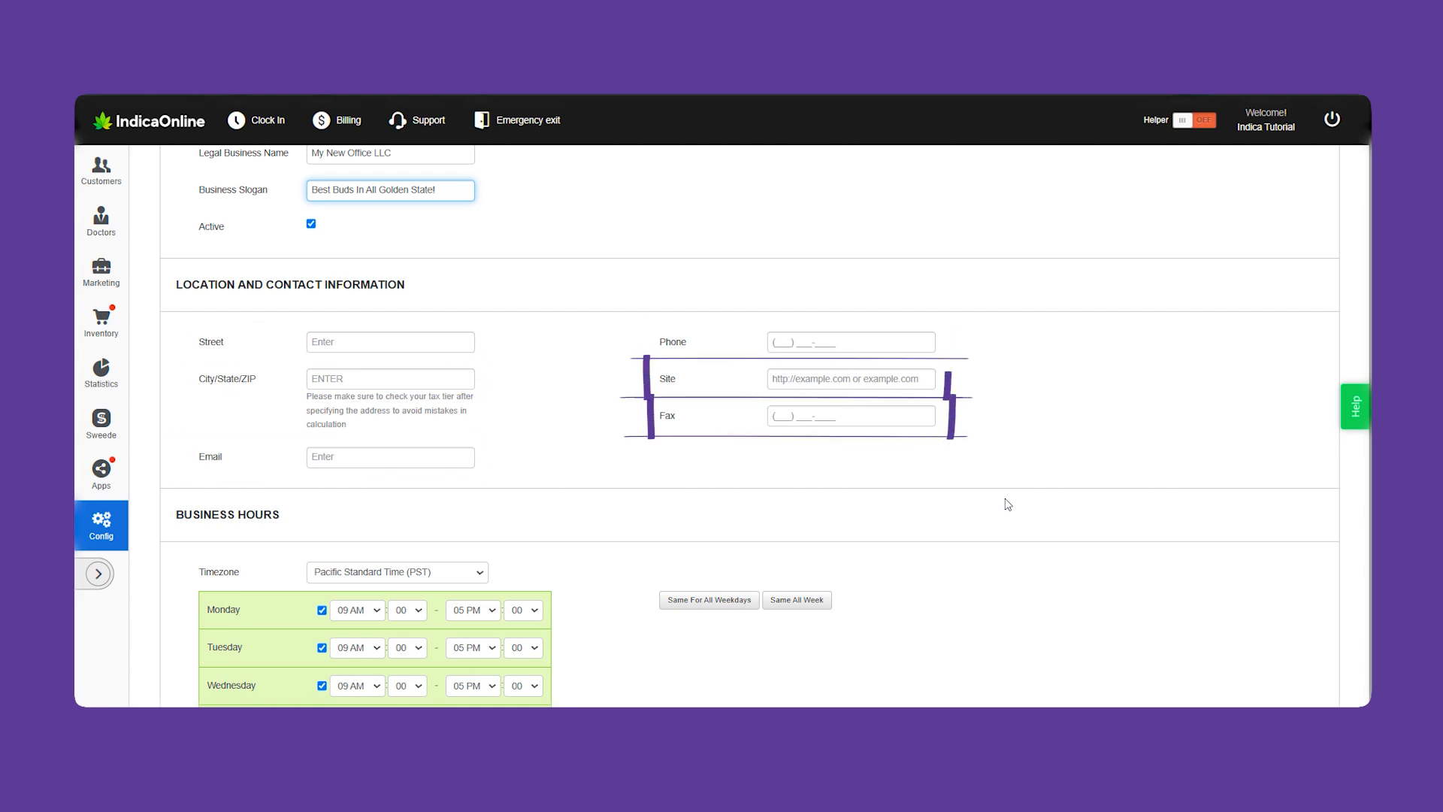
pyautogui.click(436, 342)
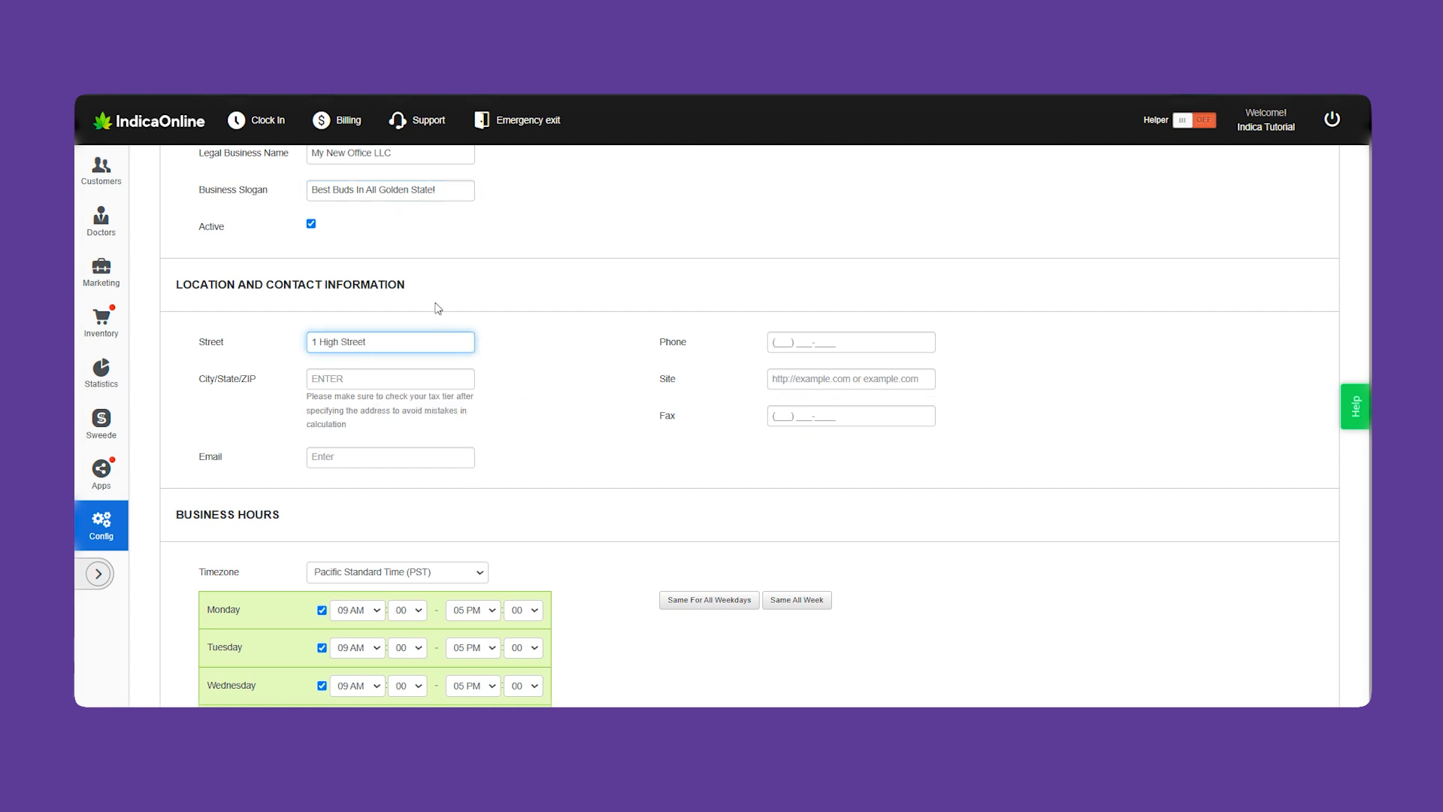
pyautogui.press('Tab')
pyautogui.write('90001')
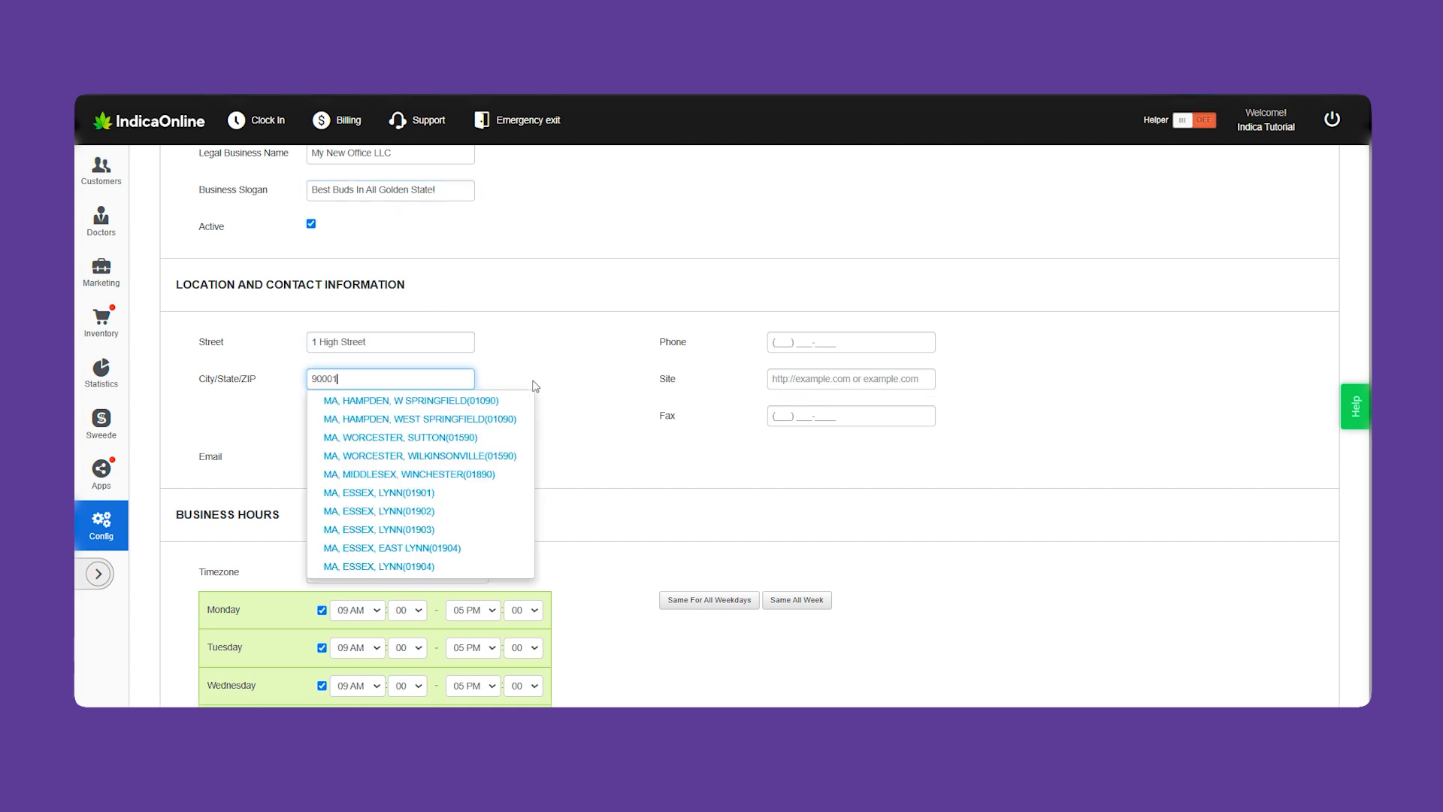
pyautogui.click(523, 434)
# Fill in the office's contact e-mail and phone number
pyautogui.click(381, 459)
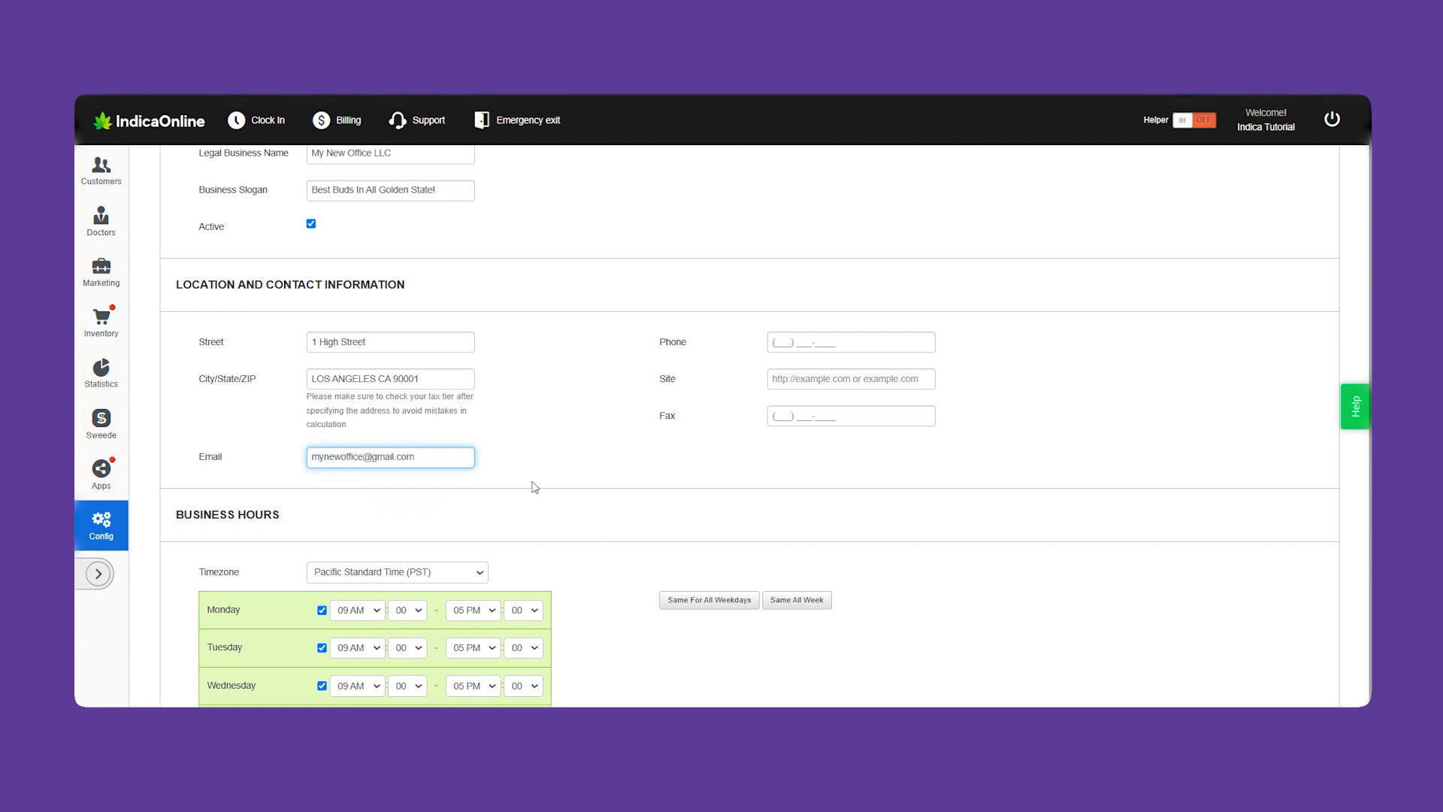
pyautogui.click(836, 335)
pyautogui.click(878, 374)
pyautogui.click(1000, 379)
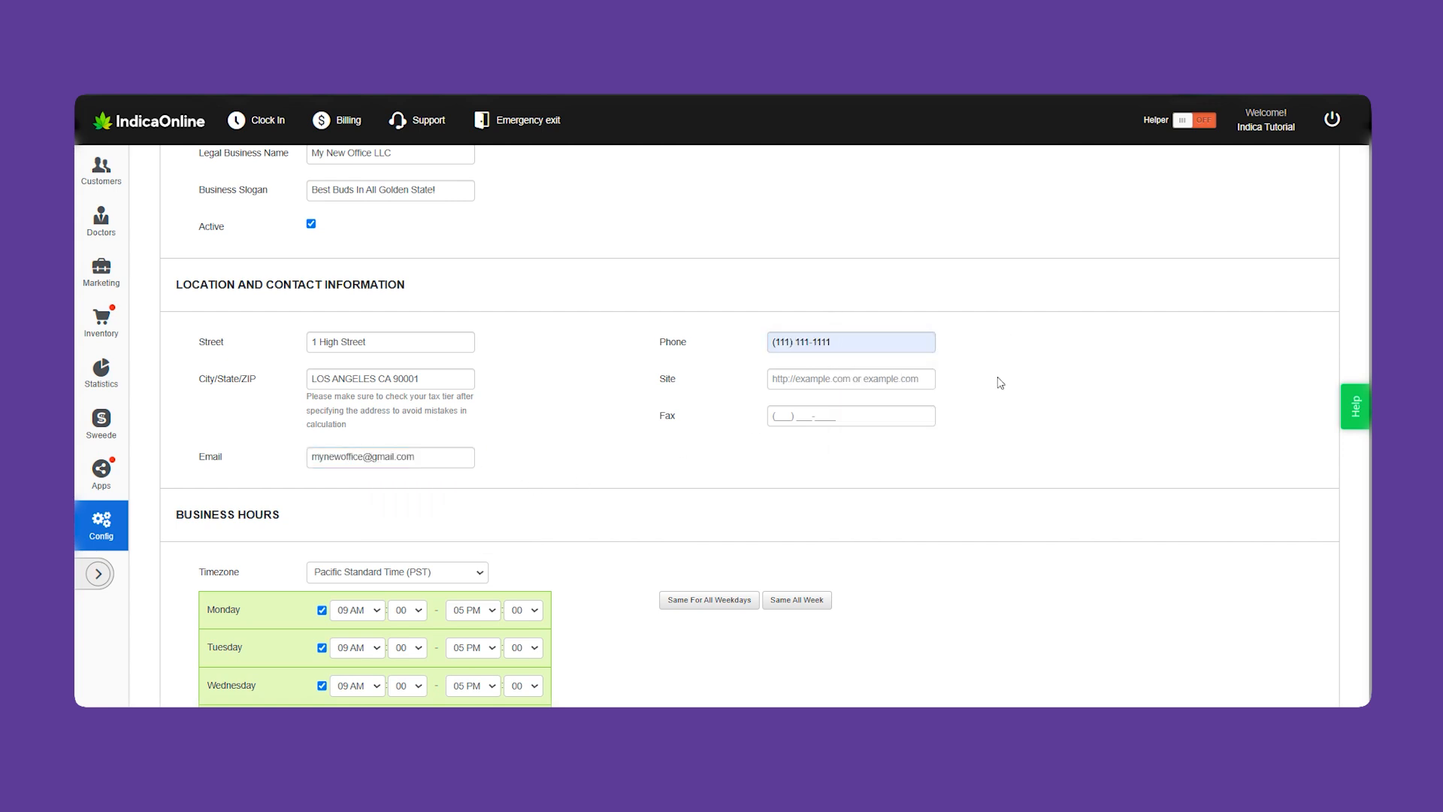
pyautogui.scroll(-3, 1000, 383)
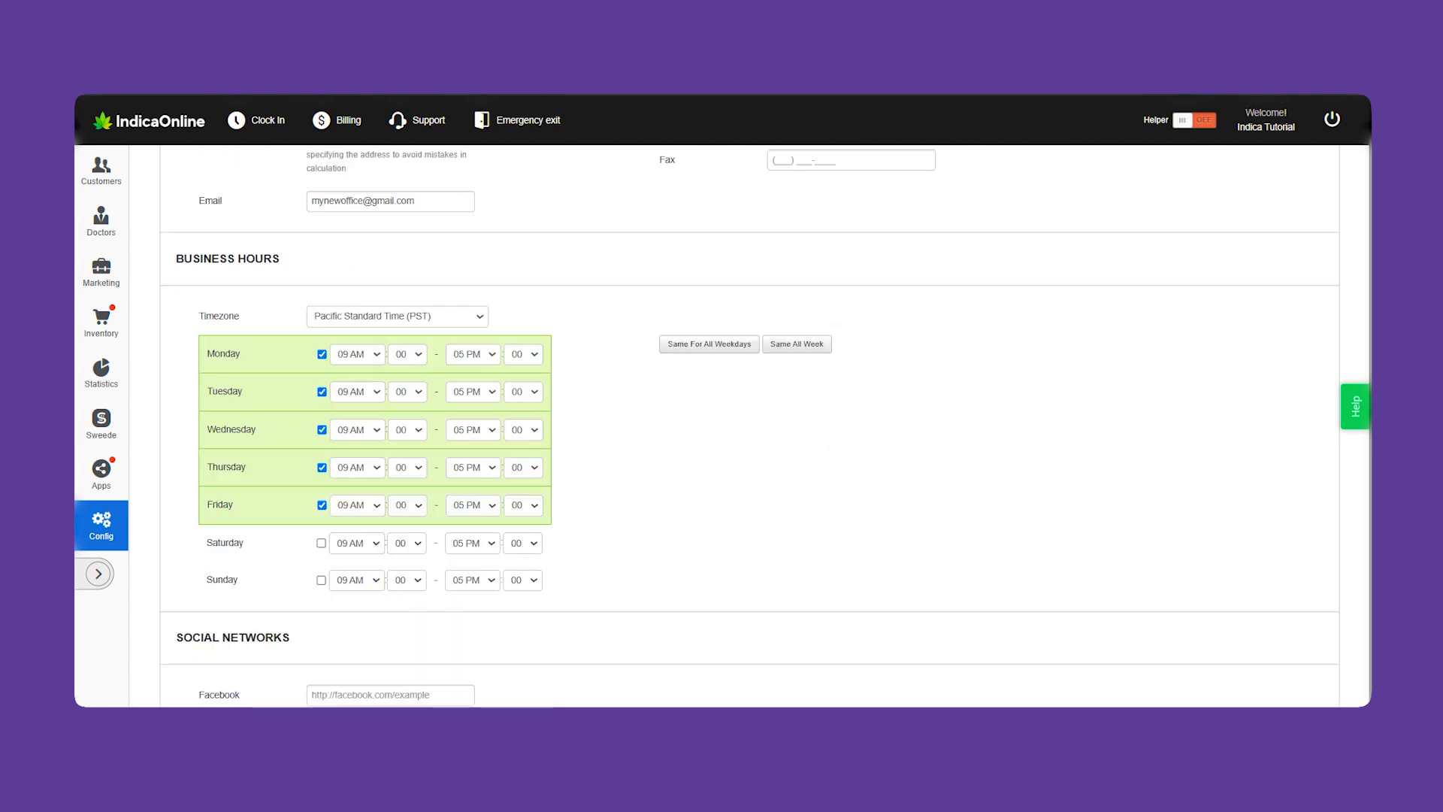
# Keep Pacific Standard Time and set Monday's opening time to 10:30 AM
pyautogui.click(477, 316)
pyautogui.click(466, 348)
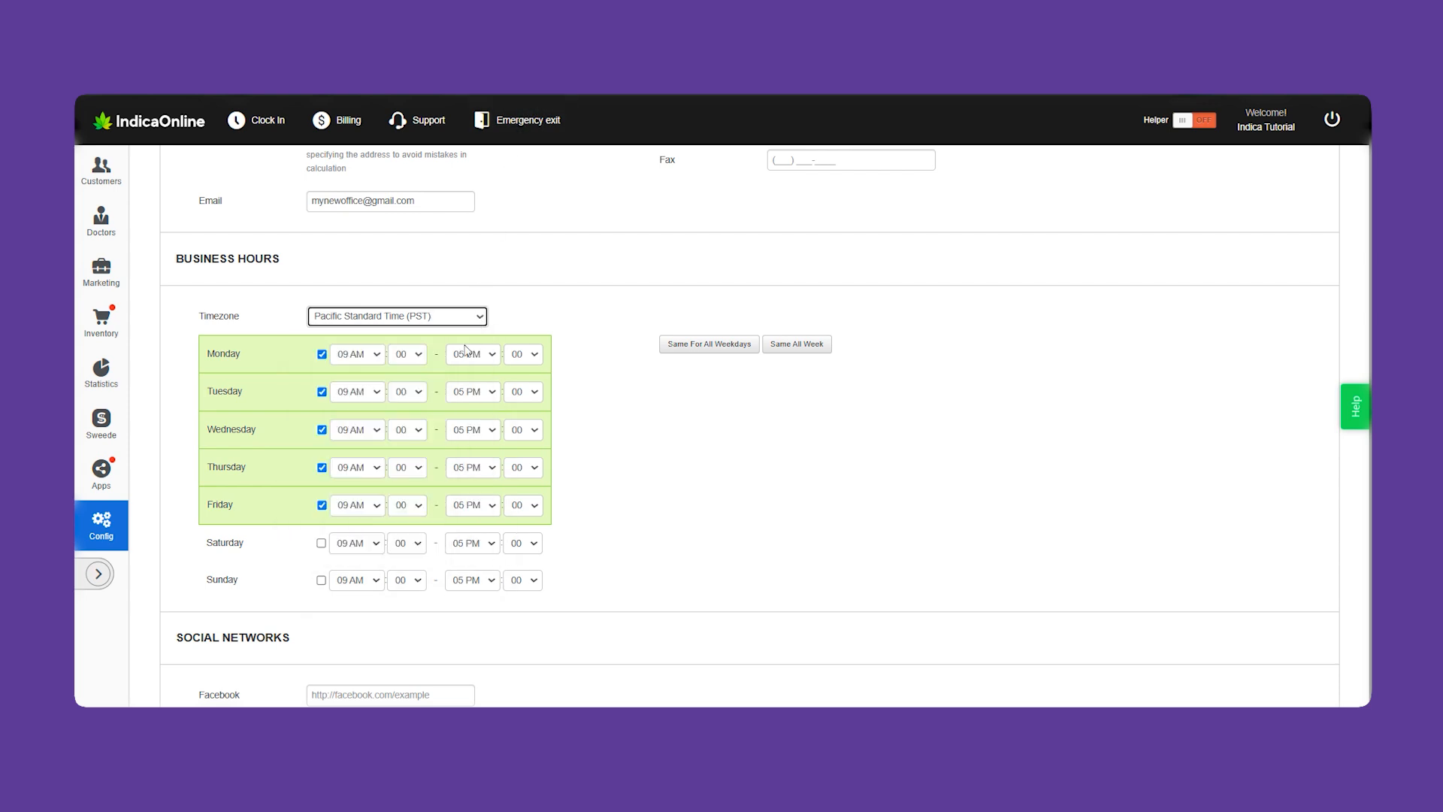
pyautogui.click(375, 356)
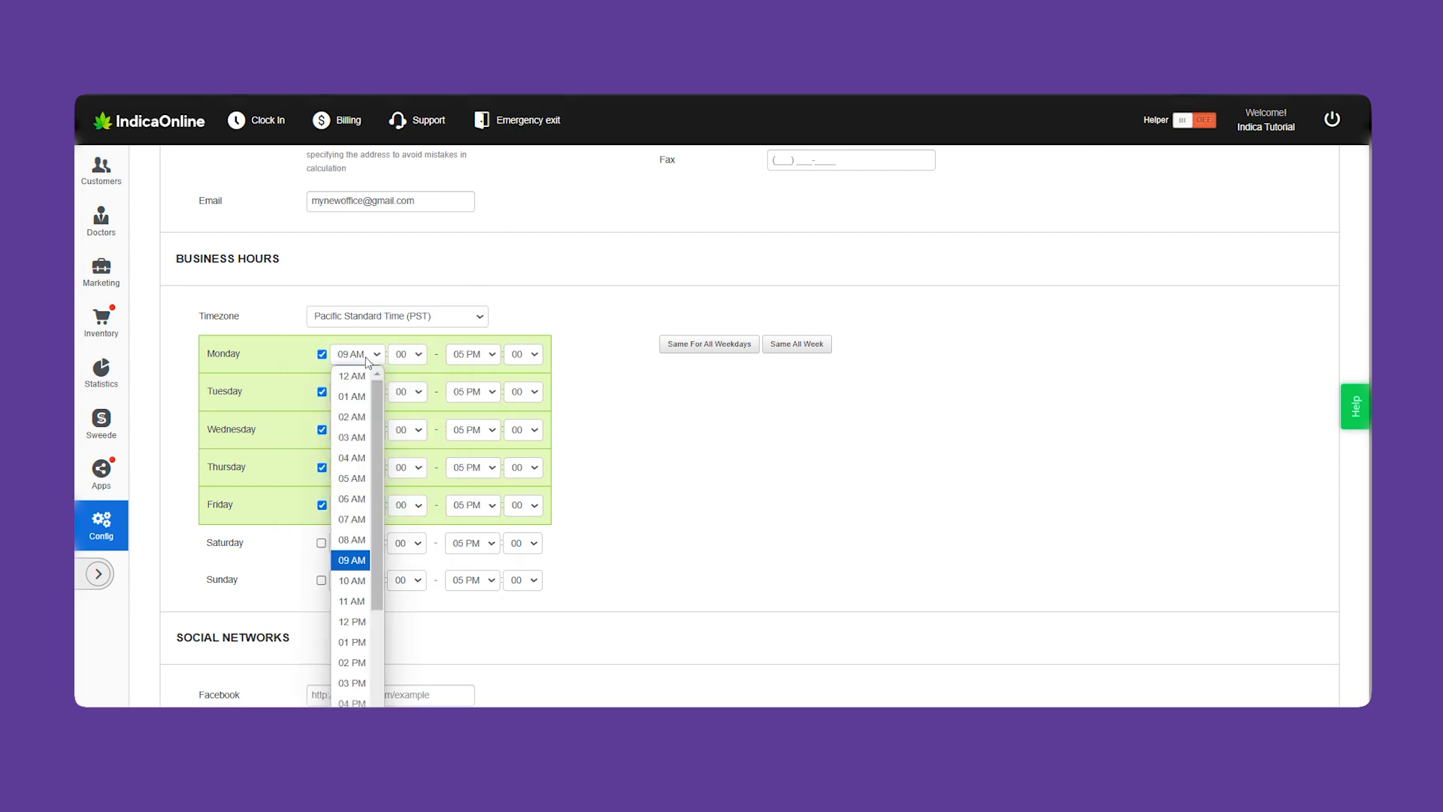
pyautogui.click(355, 582)
pyautogui.click(421, 354)
pyautogui.click(414, 418)
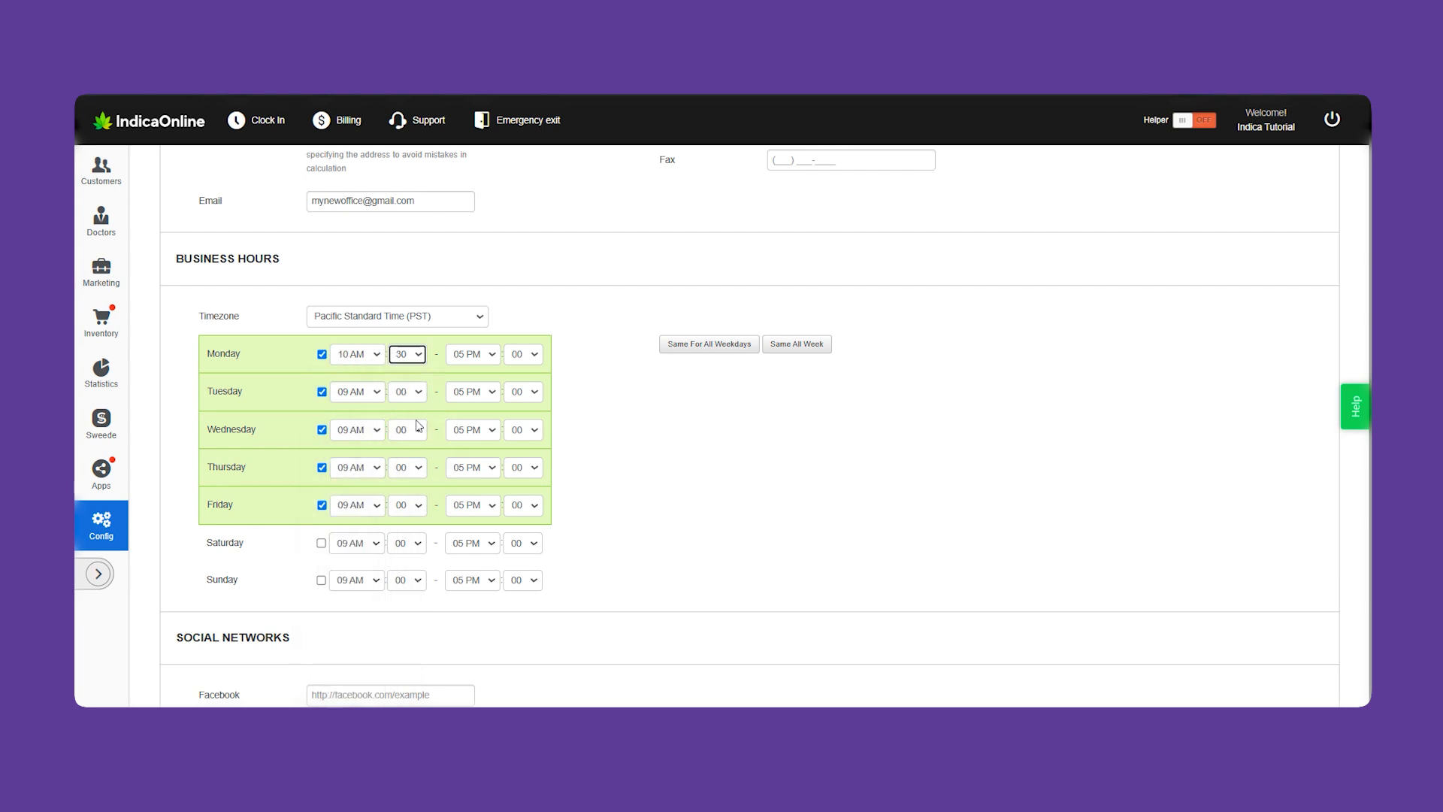
# Set Monday's closing time to 9:30 PM and apply these hours to every day
pyautogui.click(487, 355)
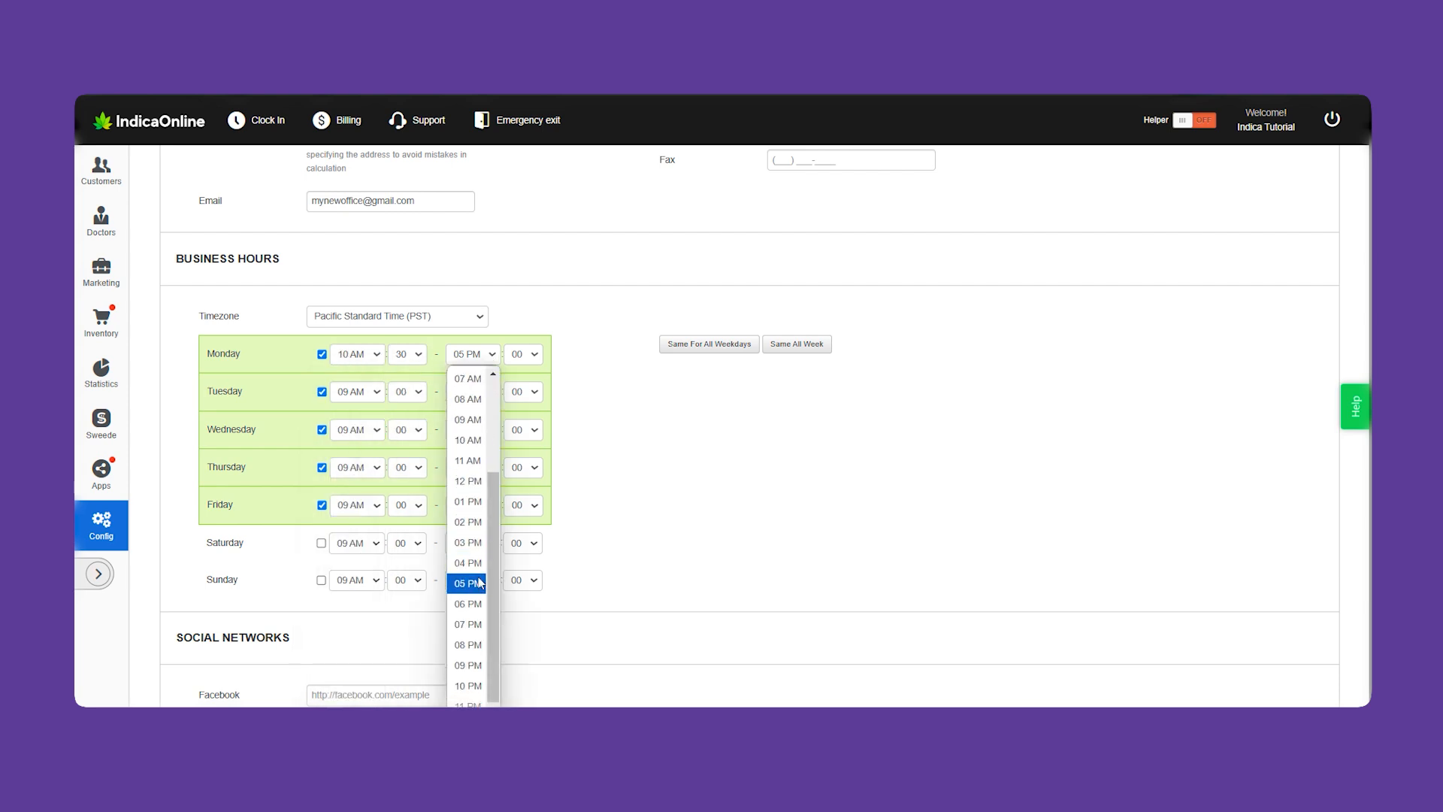
pyautogui.click(470, 666)
pyautogui.click(533, 355)
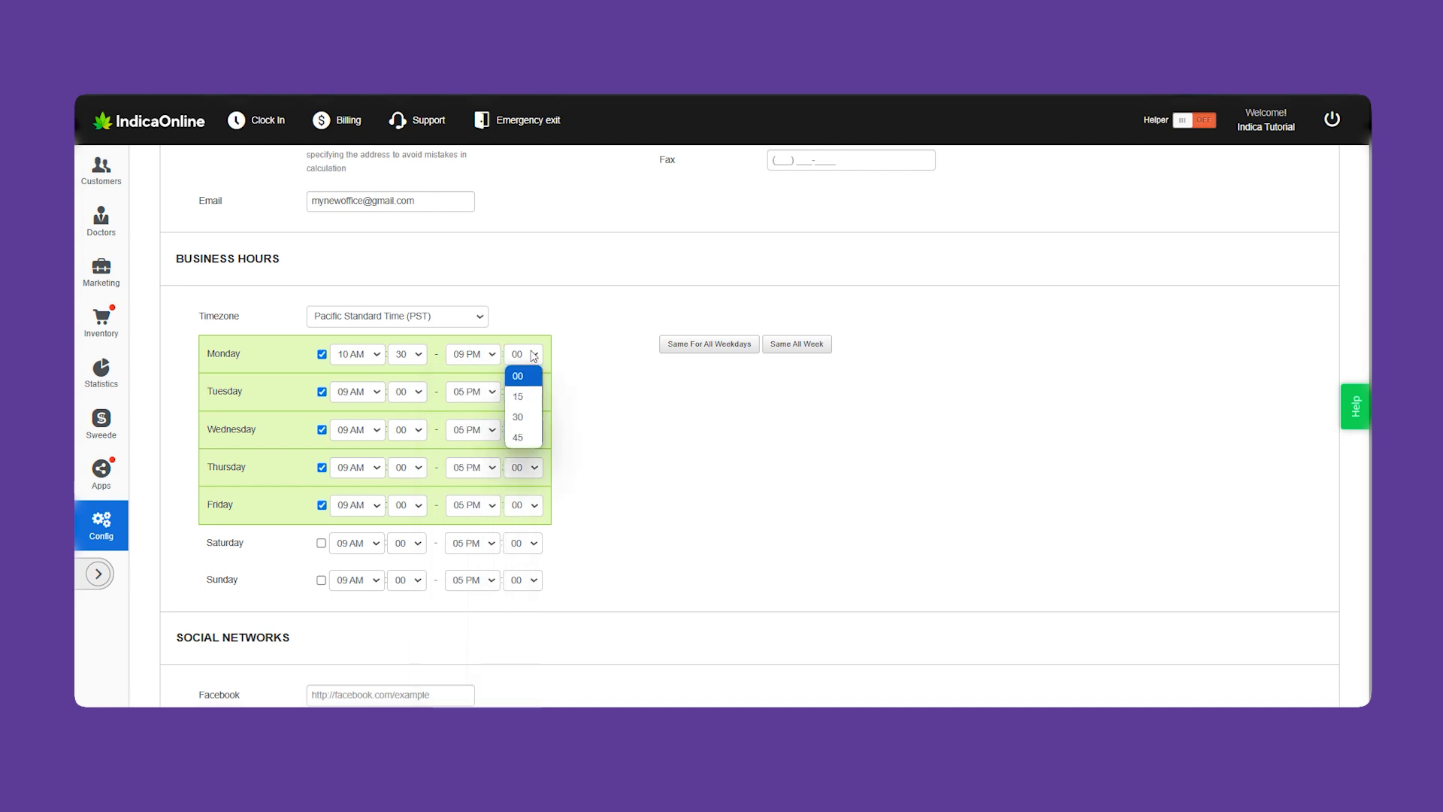
pyautogui.click(523, 417)
pyautogui.click(583, 307)
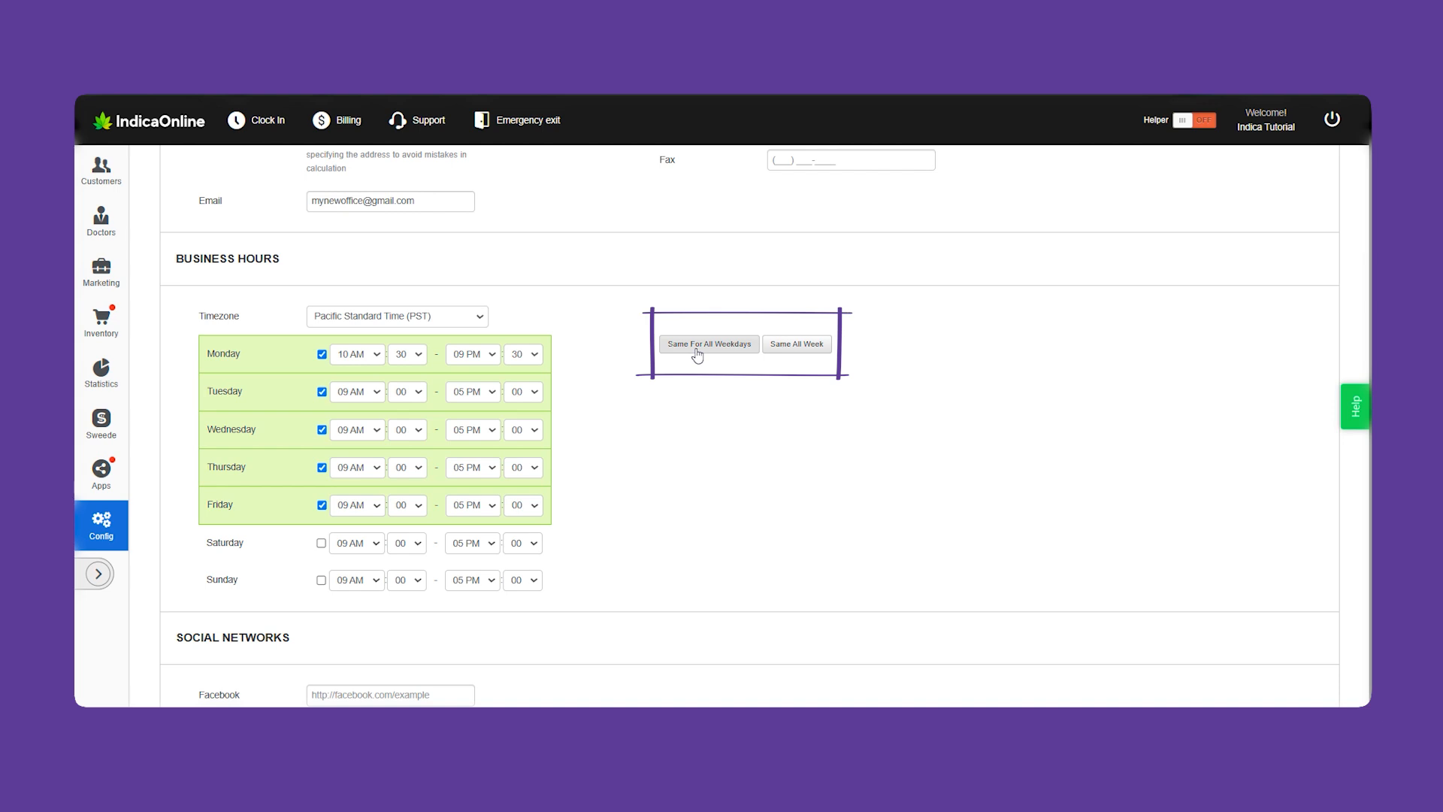
pyautogui.click(797, 349)
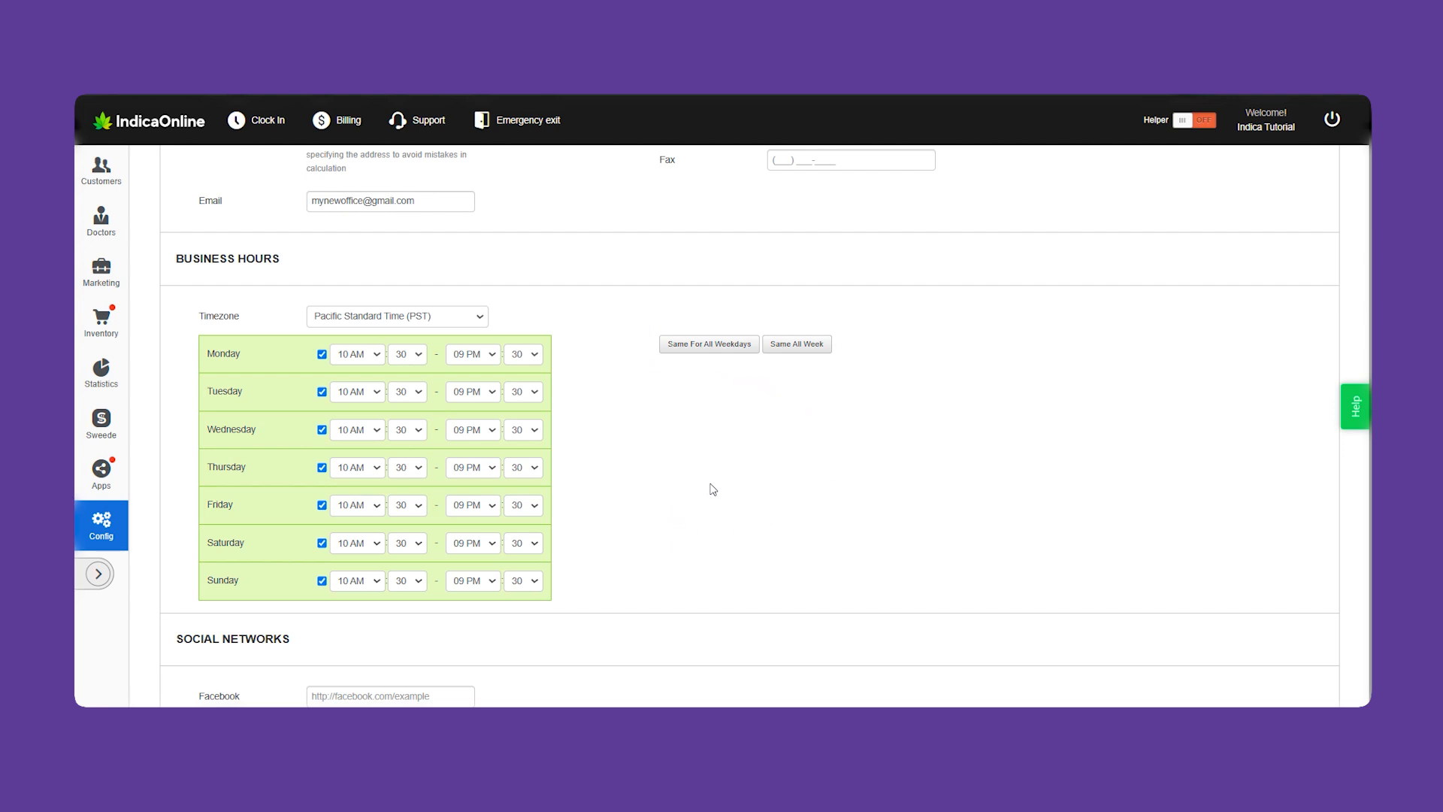
pyautogui.scroll(-3, 713, 490)
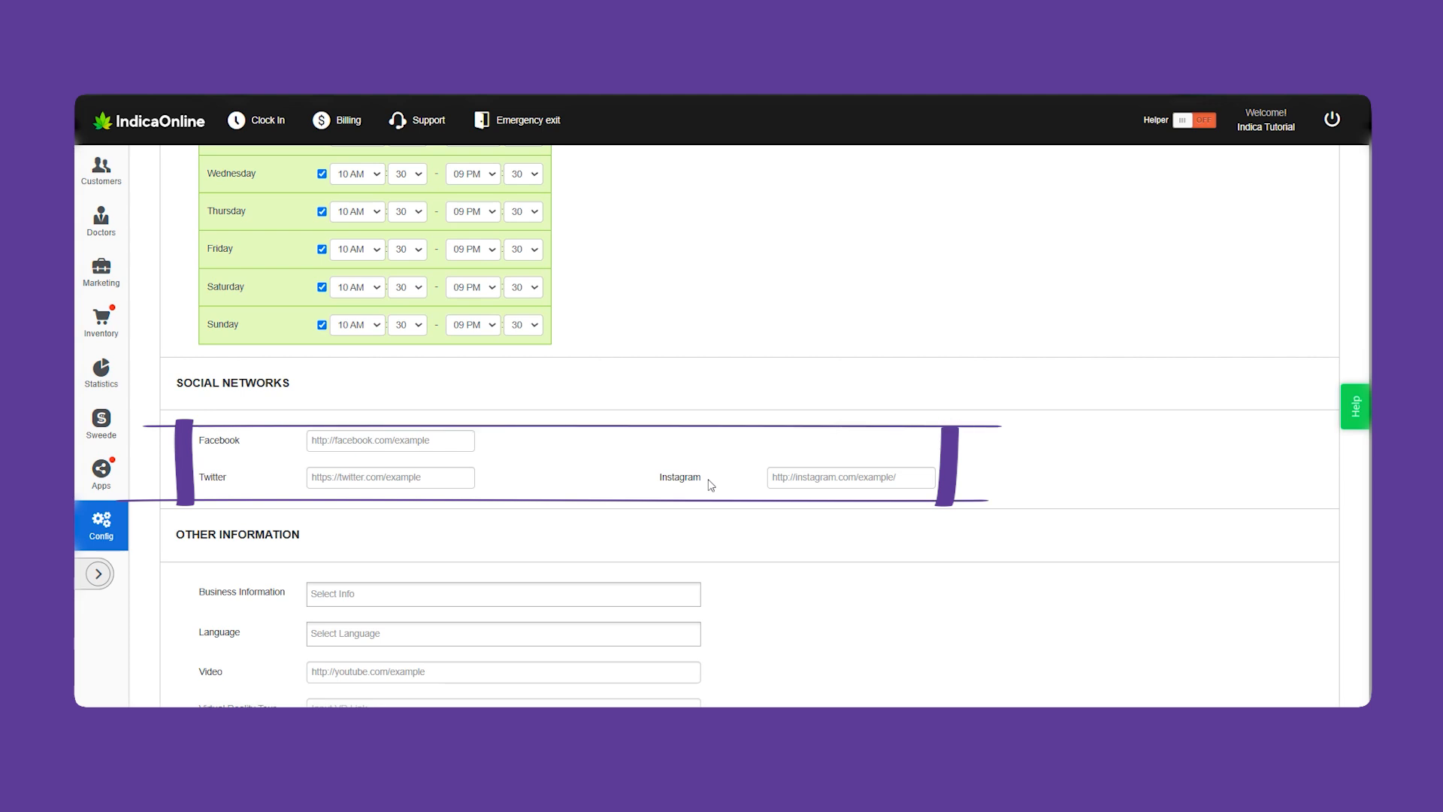
# Tag the office with the Lab Tested and ATM business information tags
pyautogui.scroll(-2, 728, 469)
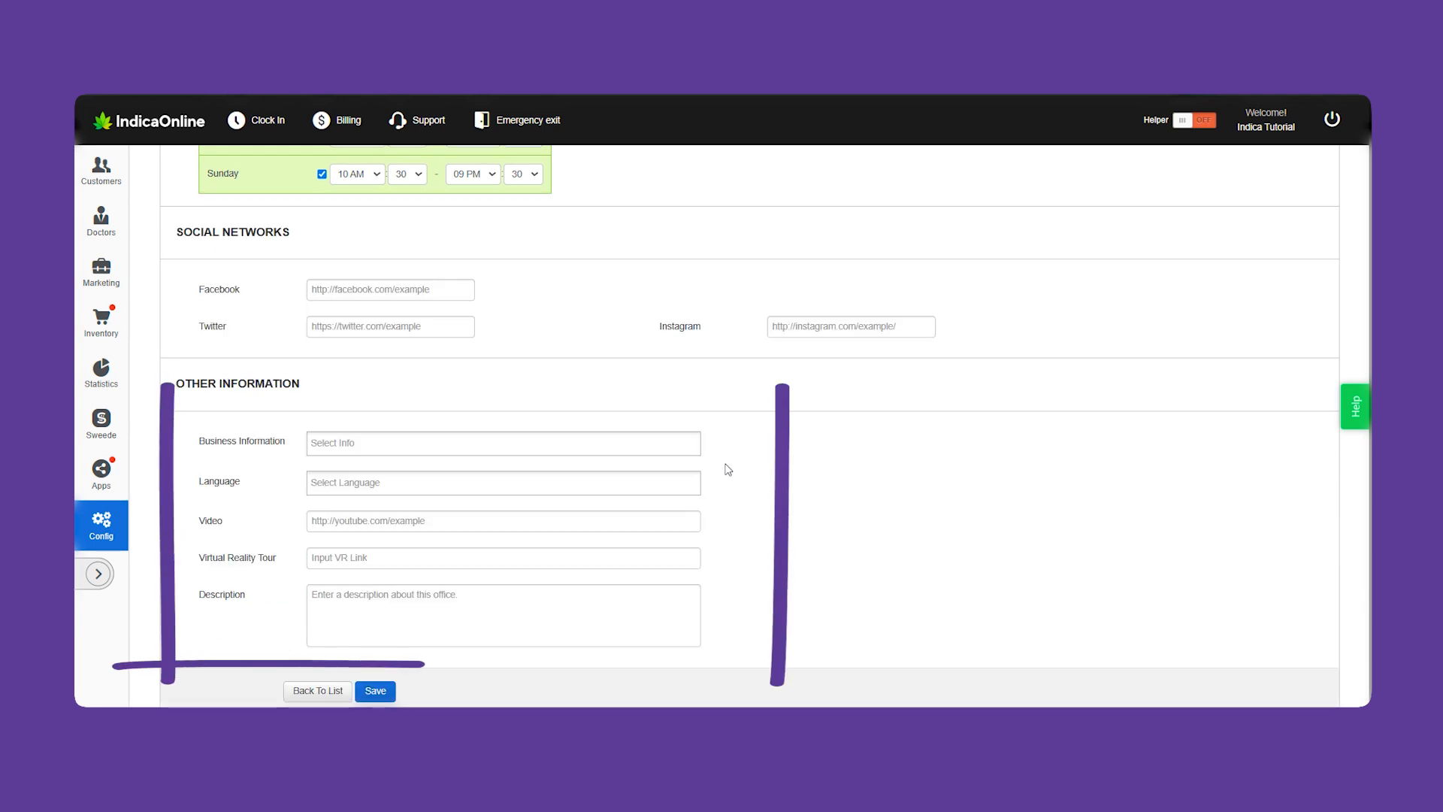
pyautogui.click(631, 444)
pyautogui.scroll(-1, 688, 485)
pyautogui.scroll(1, 689, 485)
pyautogui.click(587, 467)
pyautogui.click(587, 449)
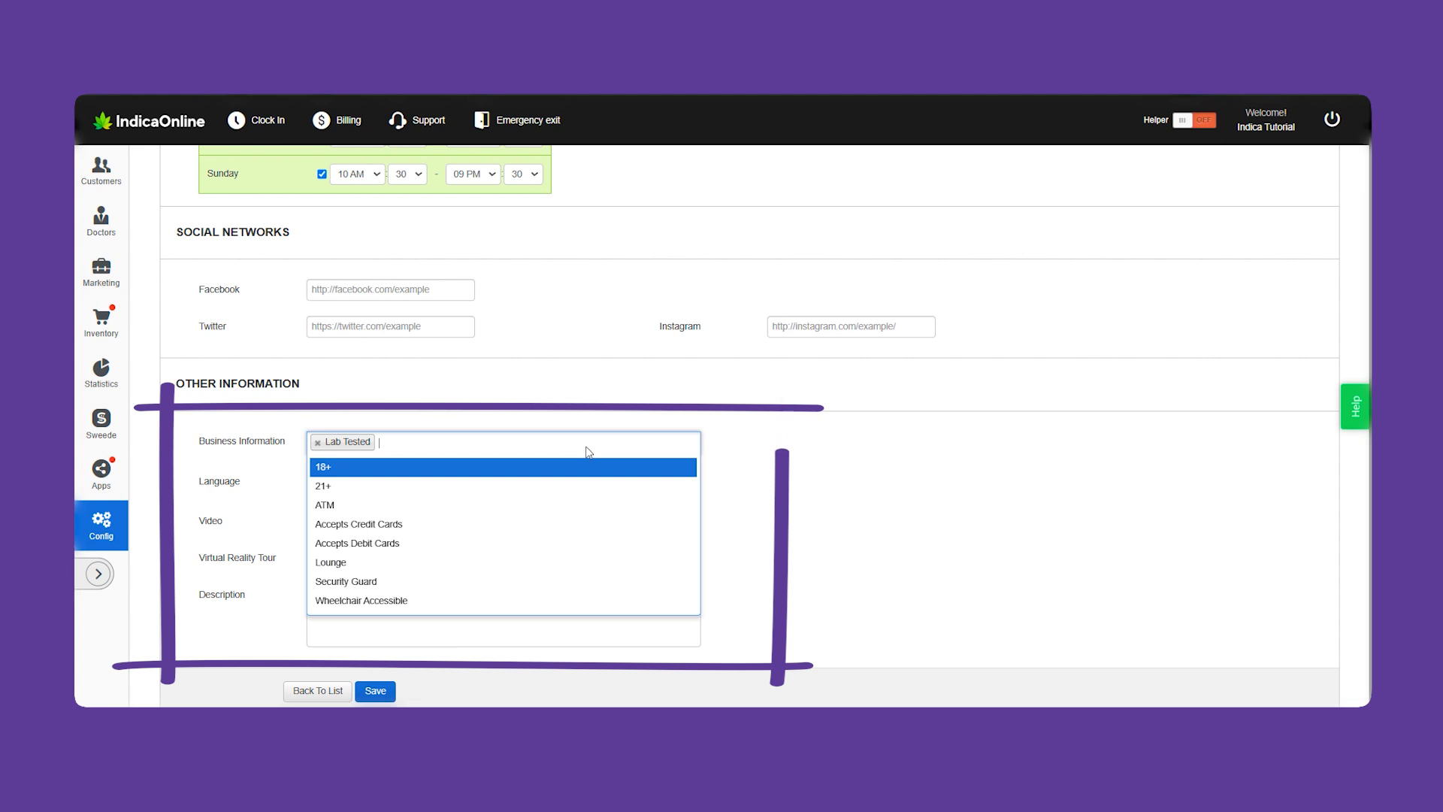
pyautogui.click(564, 505)
# Leave languages unset, enter the description 'Best Buds Around!' and save the office
pyautogui.click(661, 484)
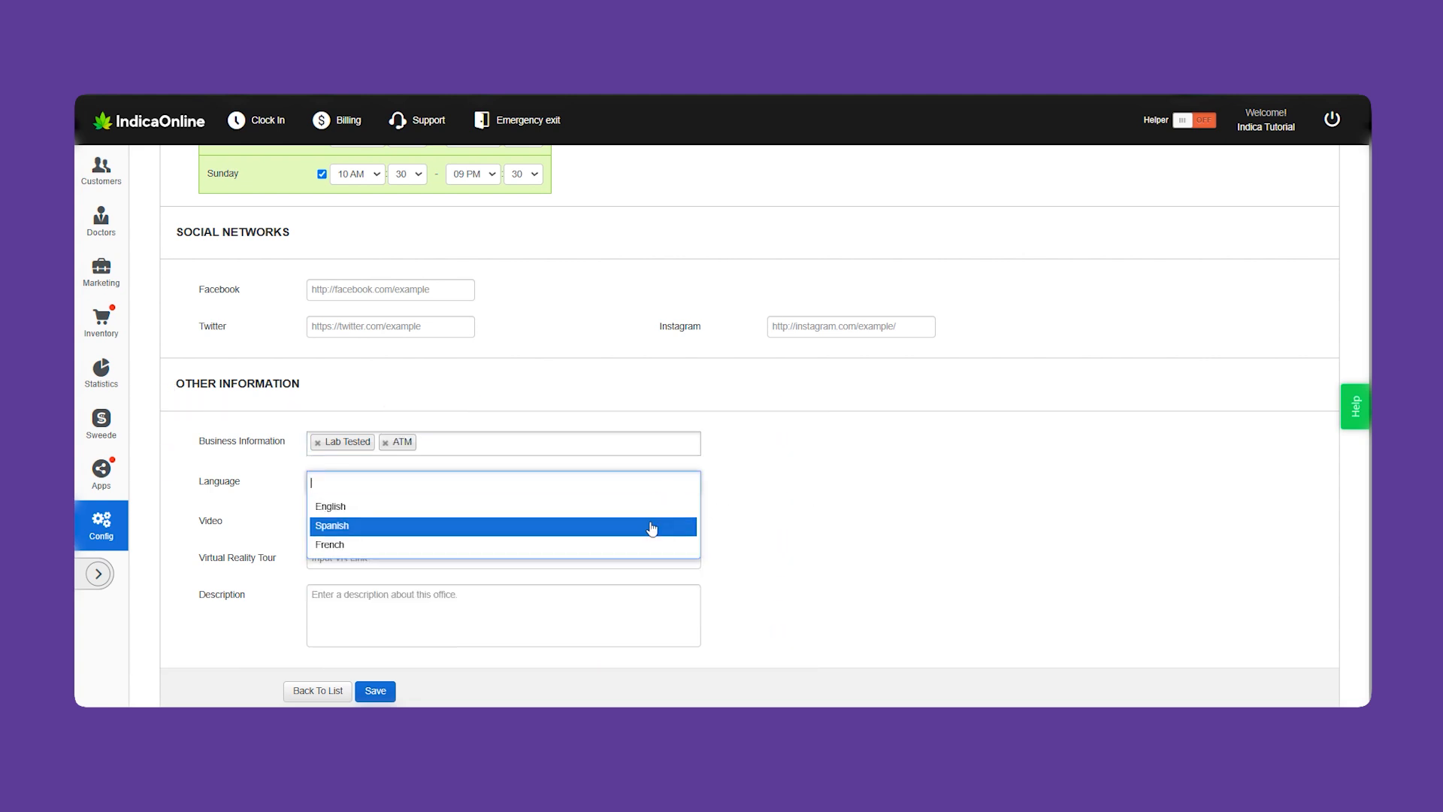
pyautogui.press('Escape')
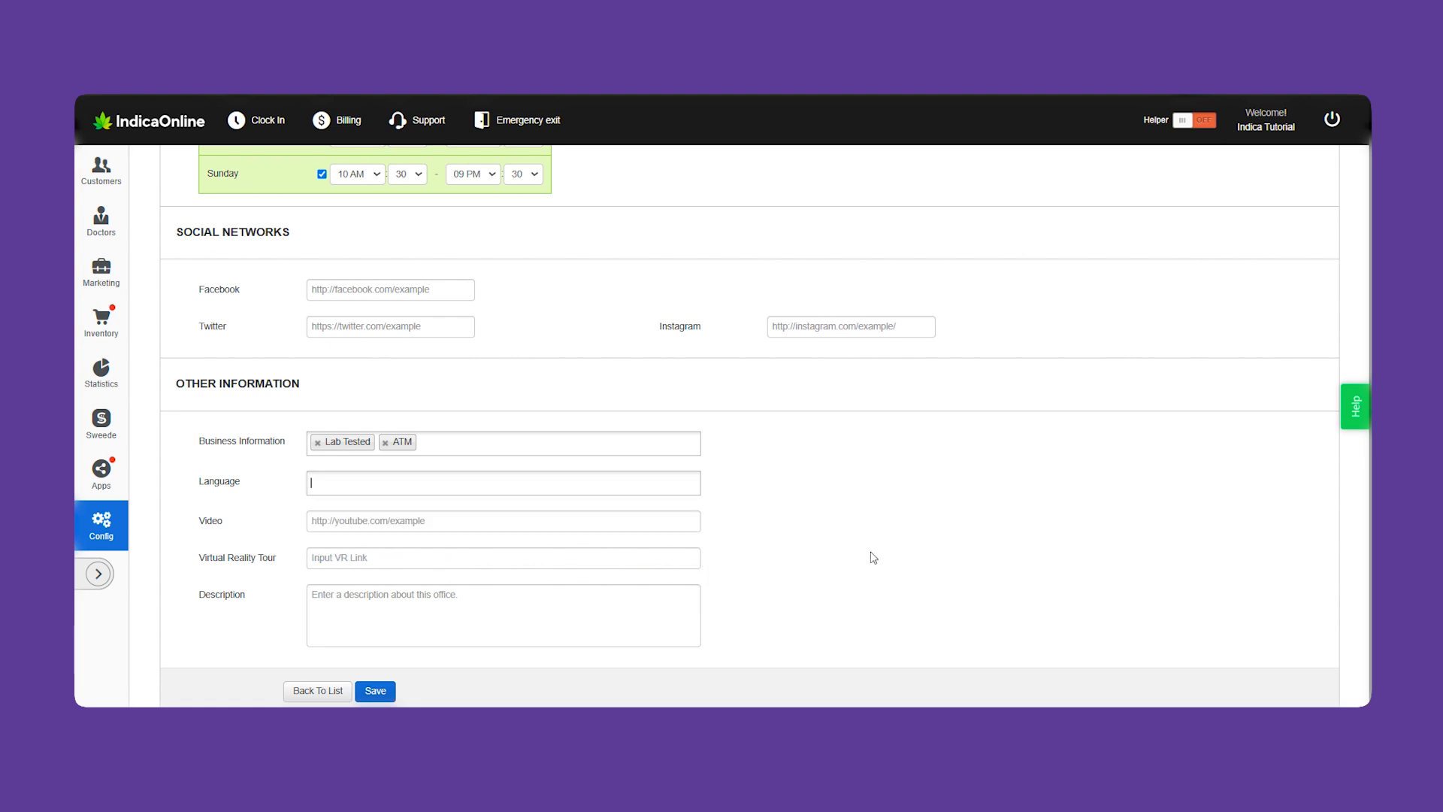
pyautogui.scroll(-1, 867, 554)
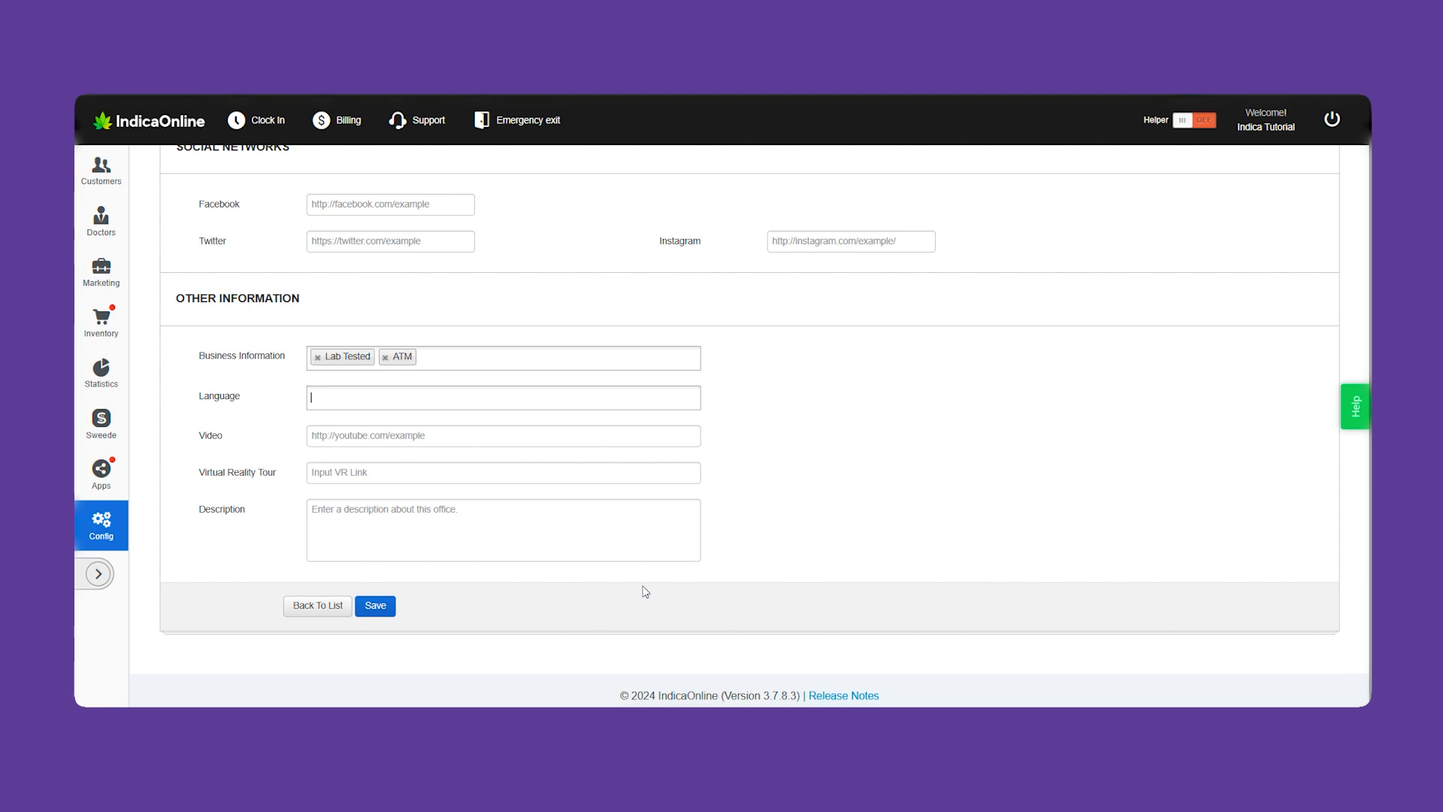
pyautogui.click(399, 554)
pyautogui.write('Eest Buds Around!')
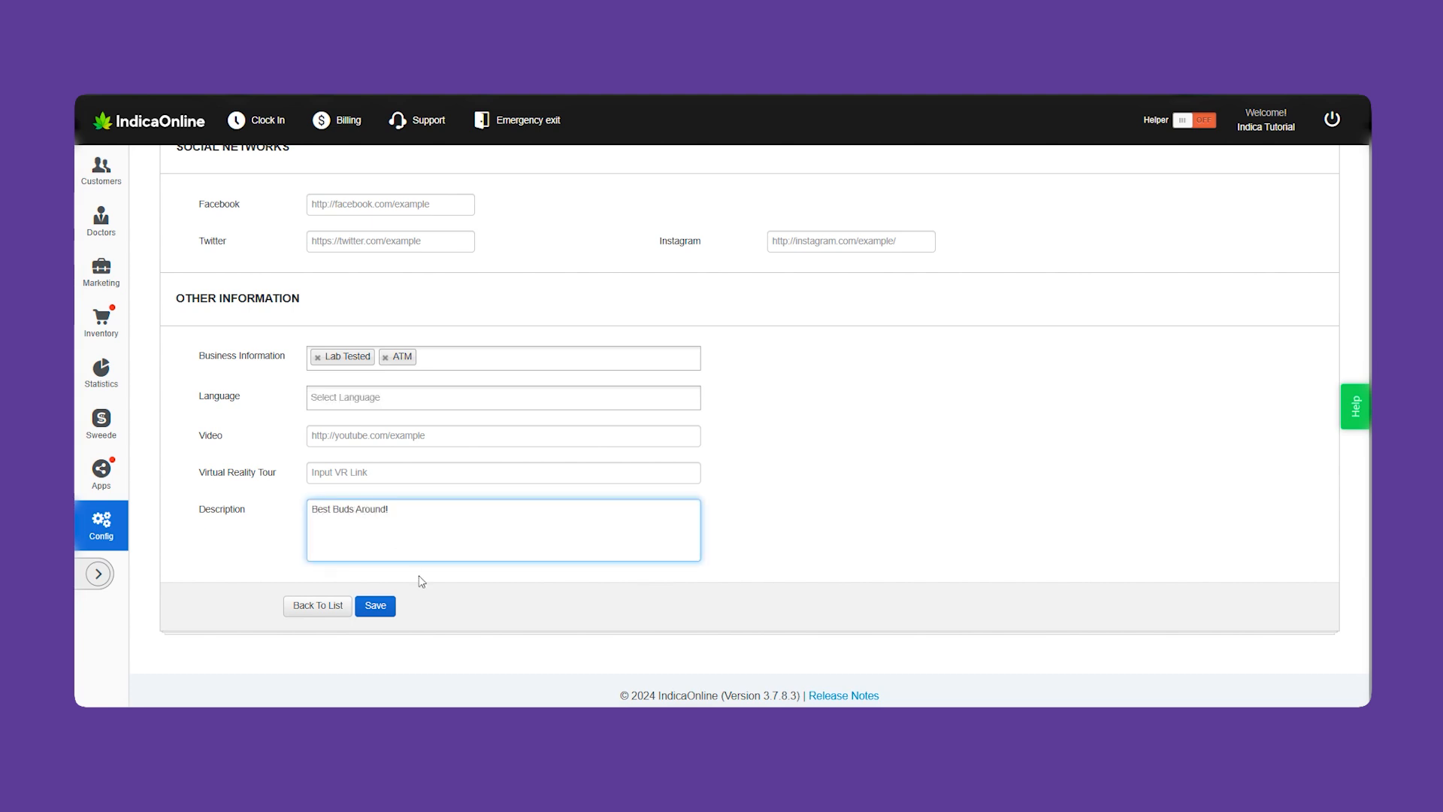
pyautogui.click(379, 606)
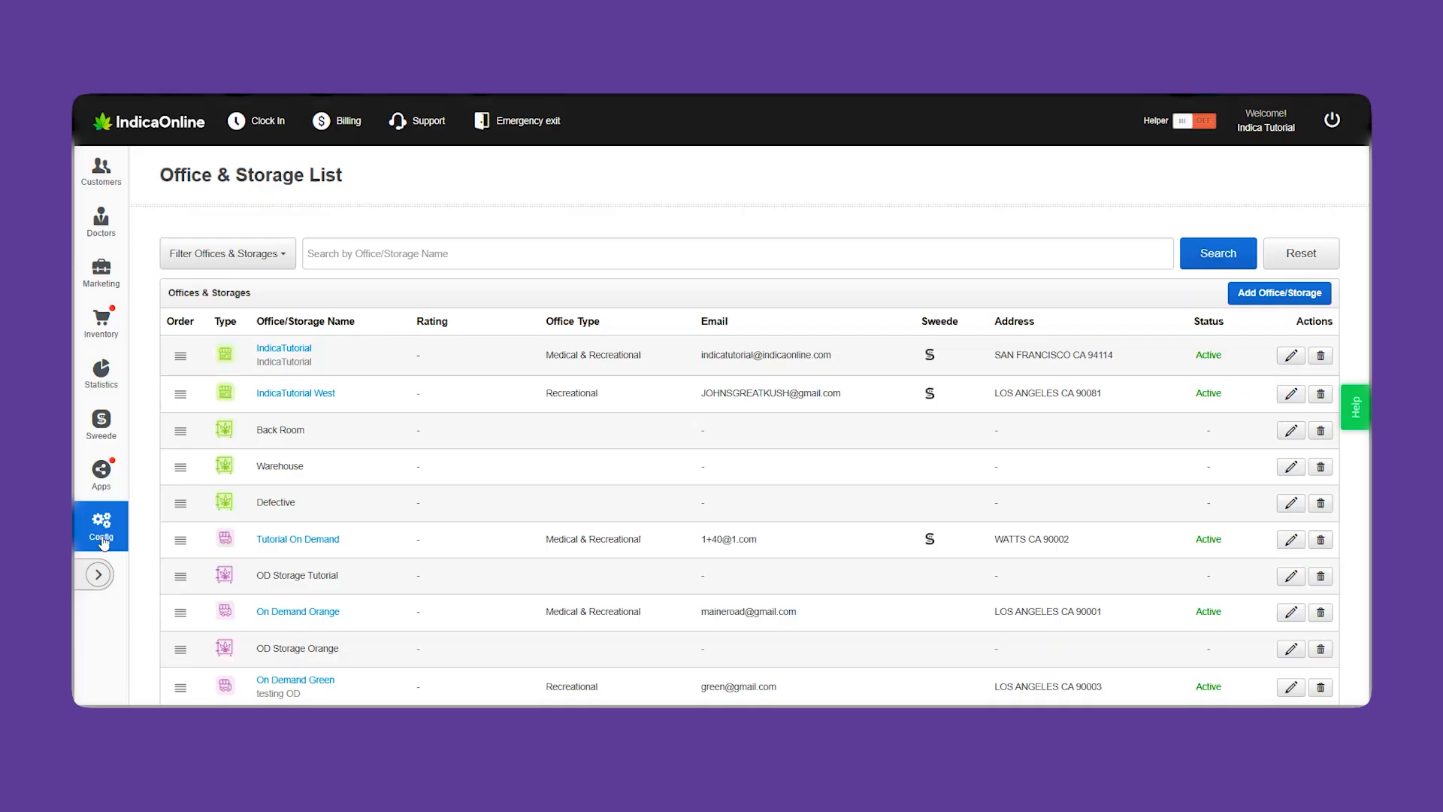
pyautogui.click(102, 535)
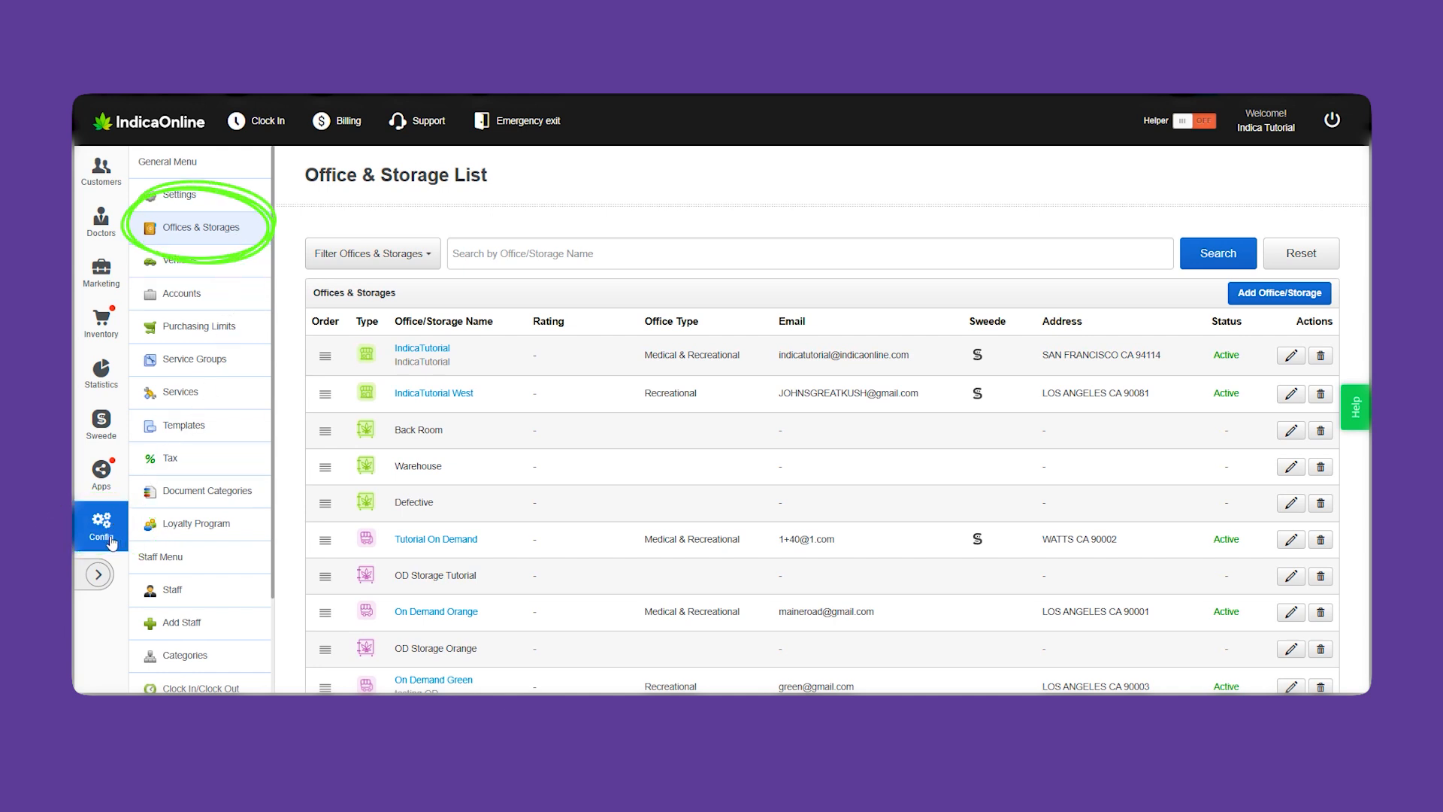
pyautogui.click(105, 536)
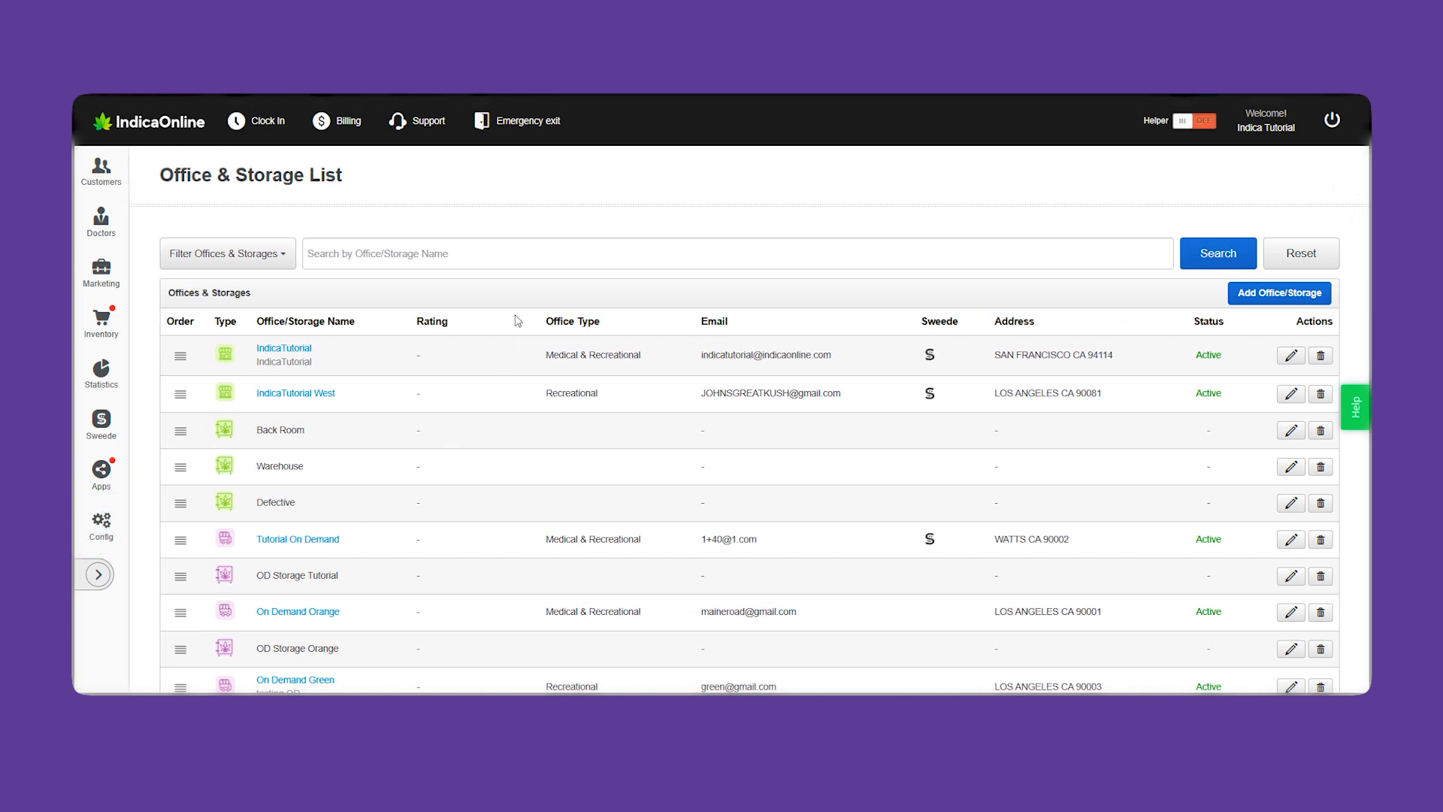
pyautogui.click(512, 252)
pyautogui.click(256, 253)
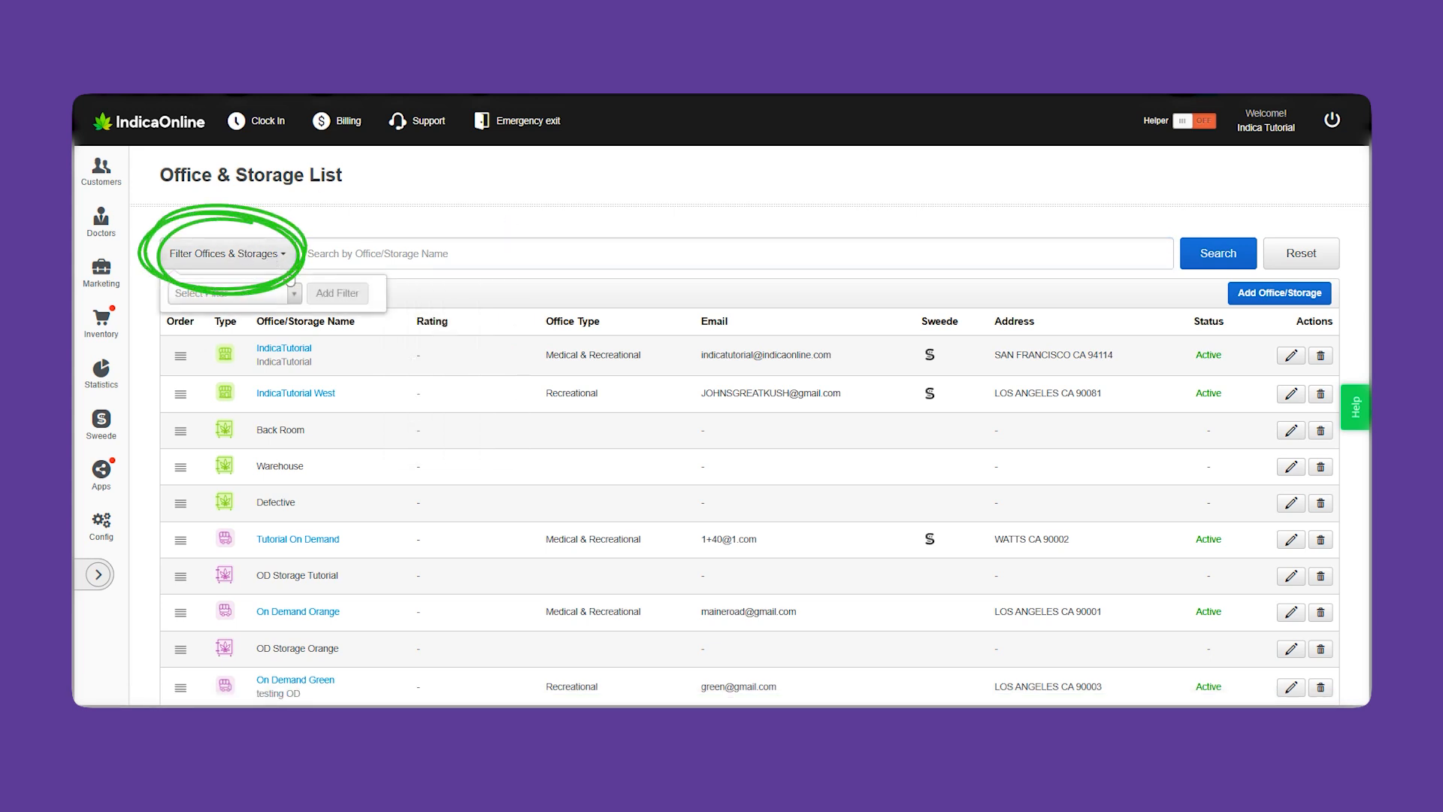
pyautogui.click(294, 296)
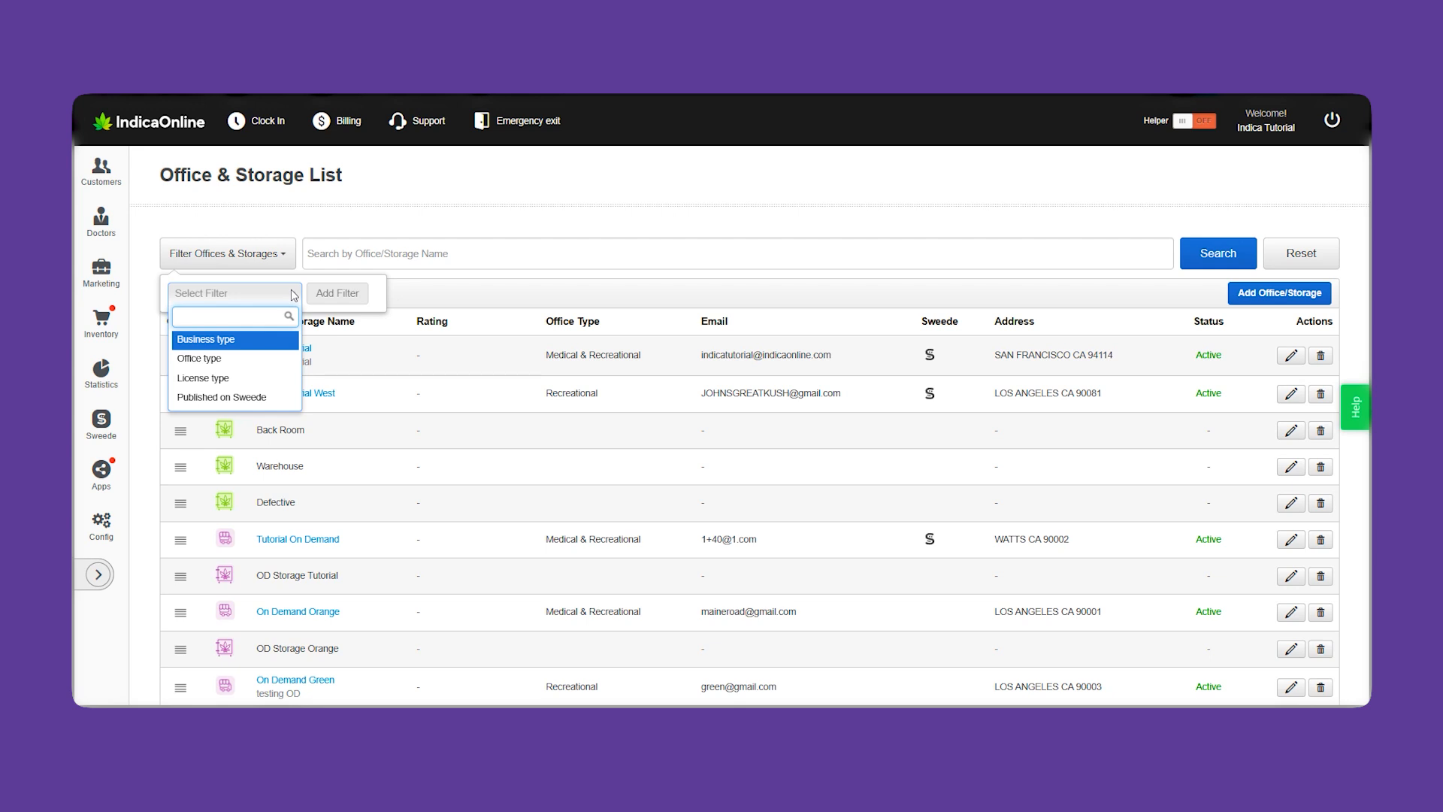
pyautogui.click(579, 209)
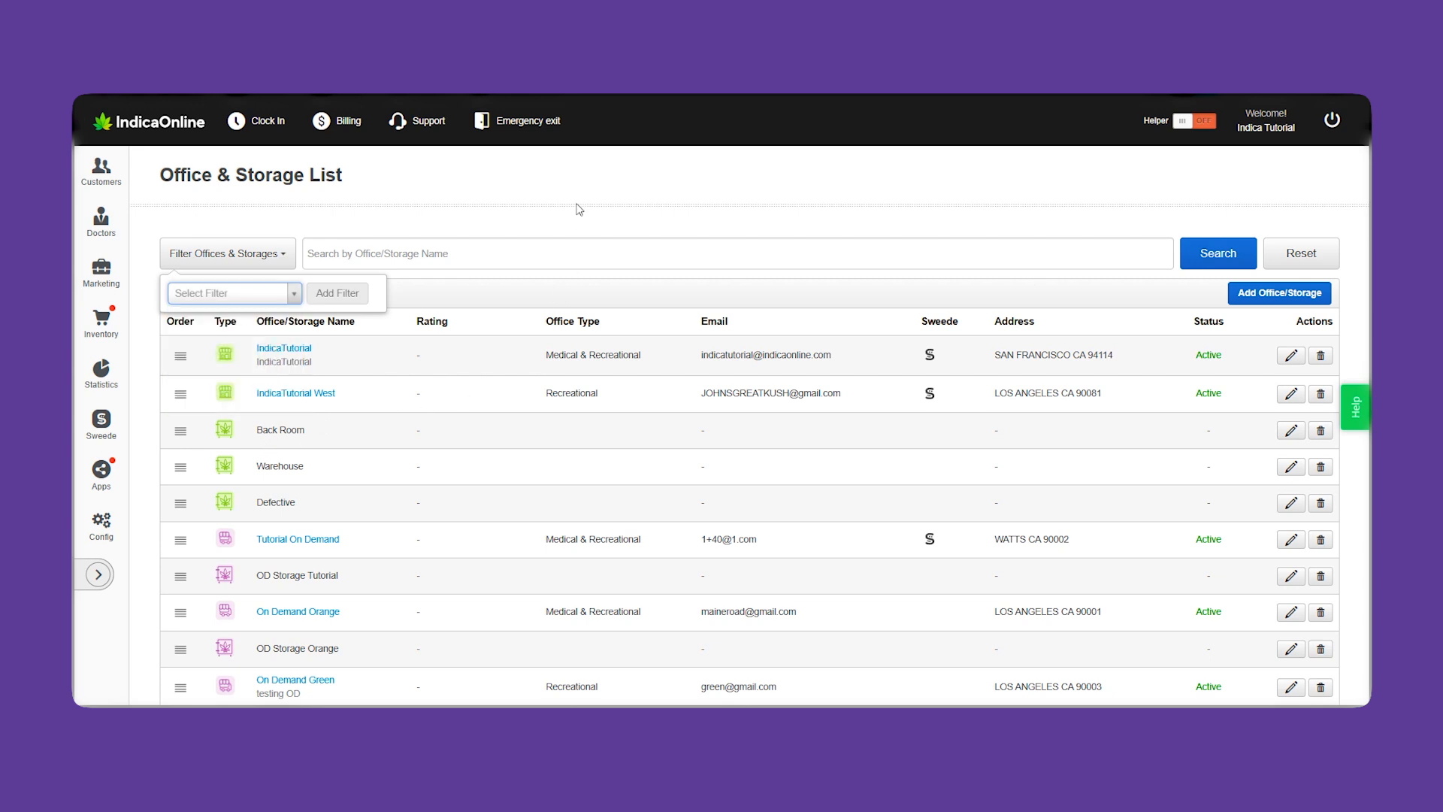
pyautogui.click(280, 253)
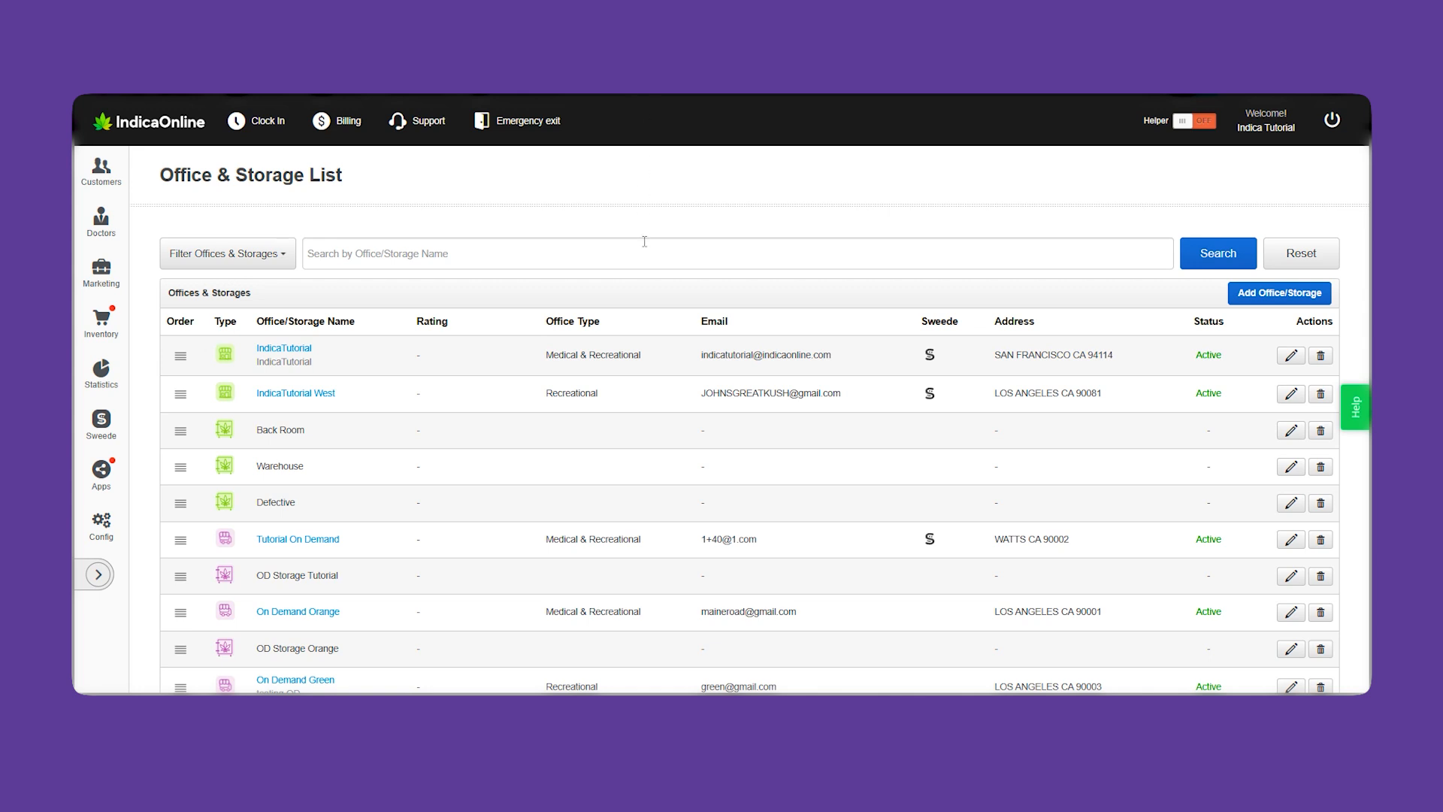
pyautogui.scroll(-1, 644, 240)
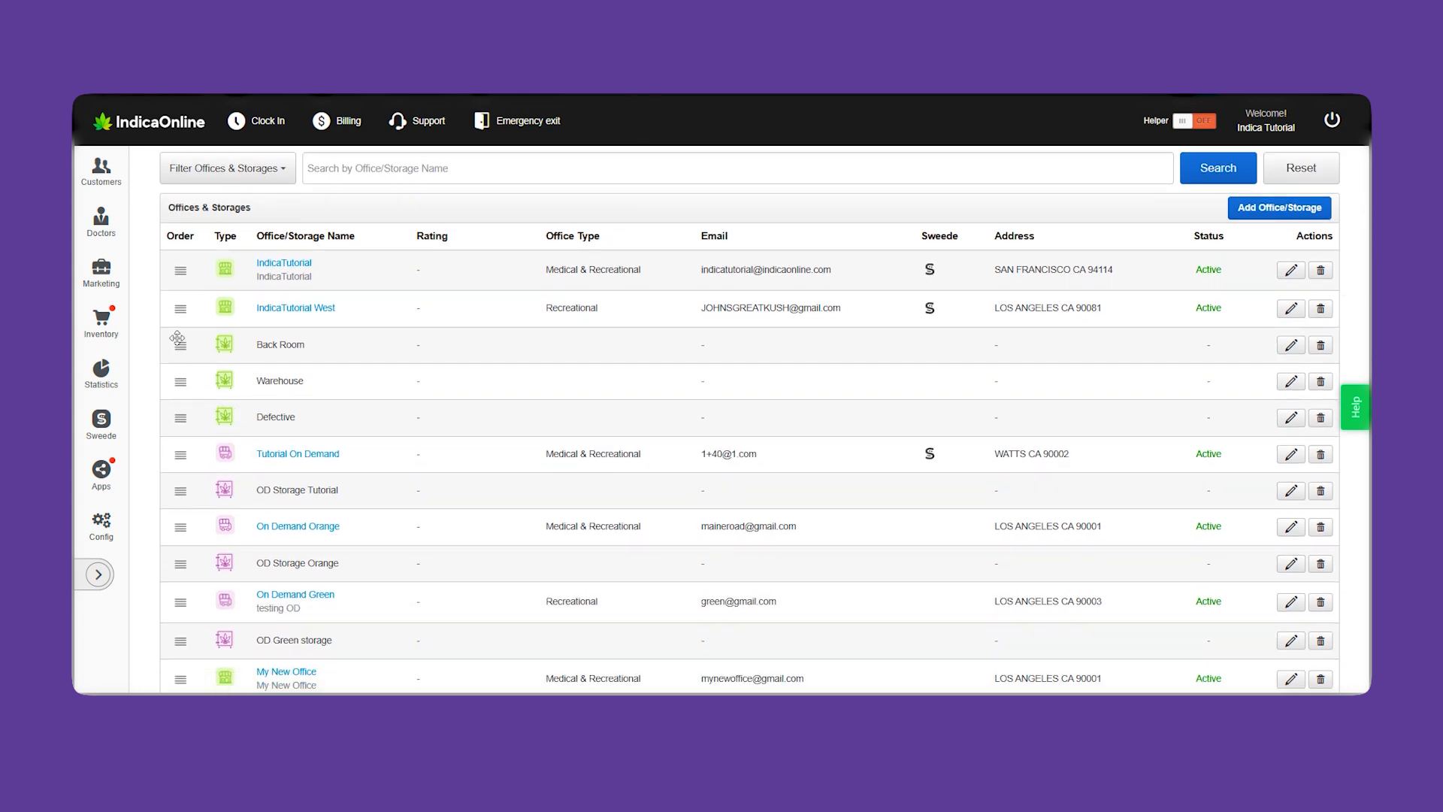
pyautogui.moveTo(181, 308); pyautogui.dragTo(181, 268)
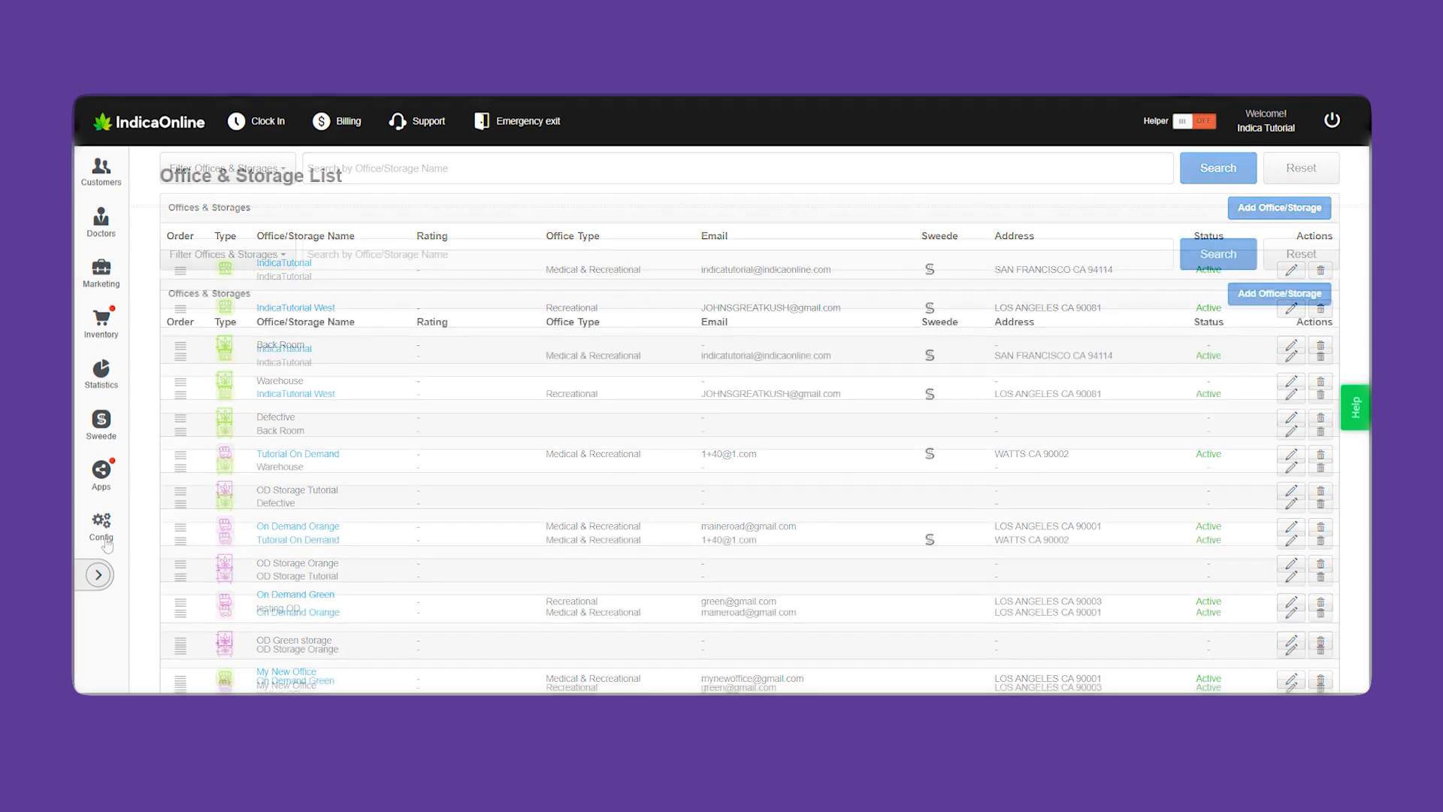
# From Offices & Storages, add an In Store Storage named 'My New Storage' and save it
pyautogui.click(100, 536)
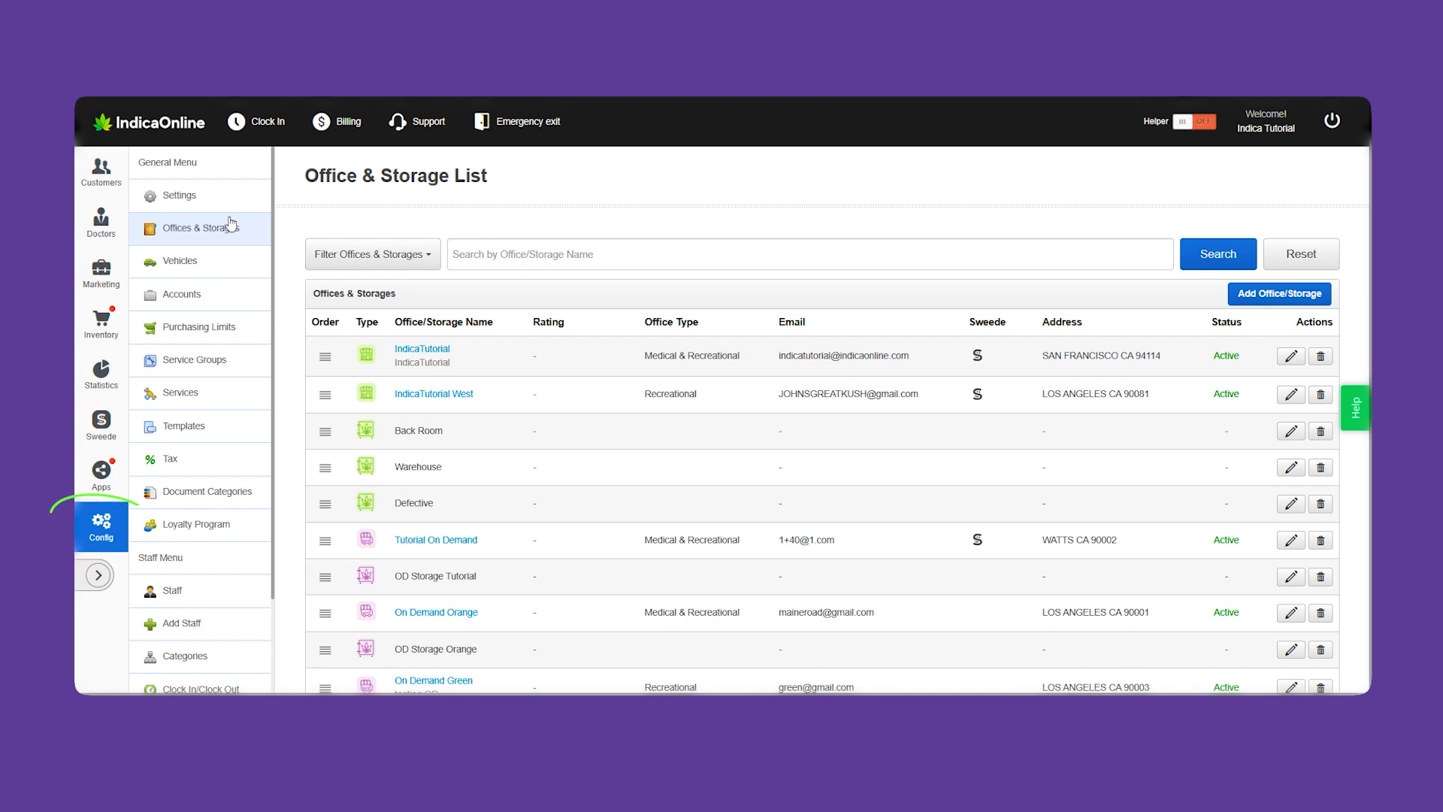
pyautogui.click(107, 524)
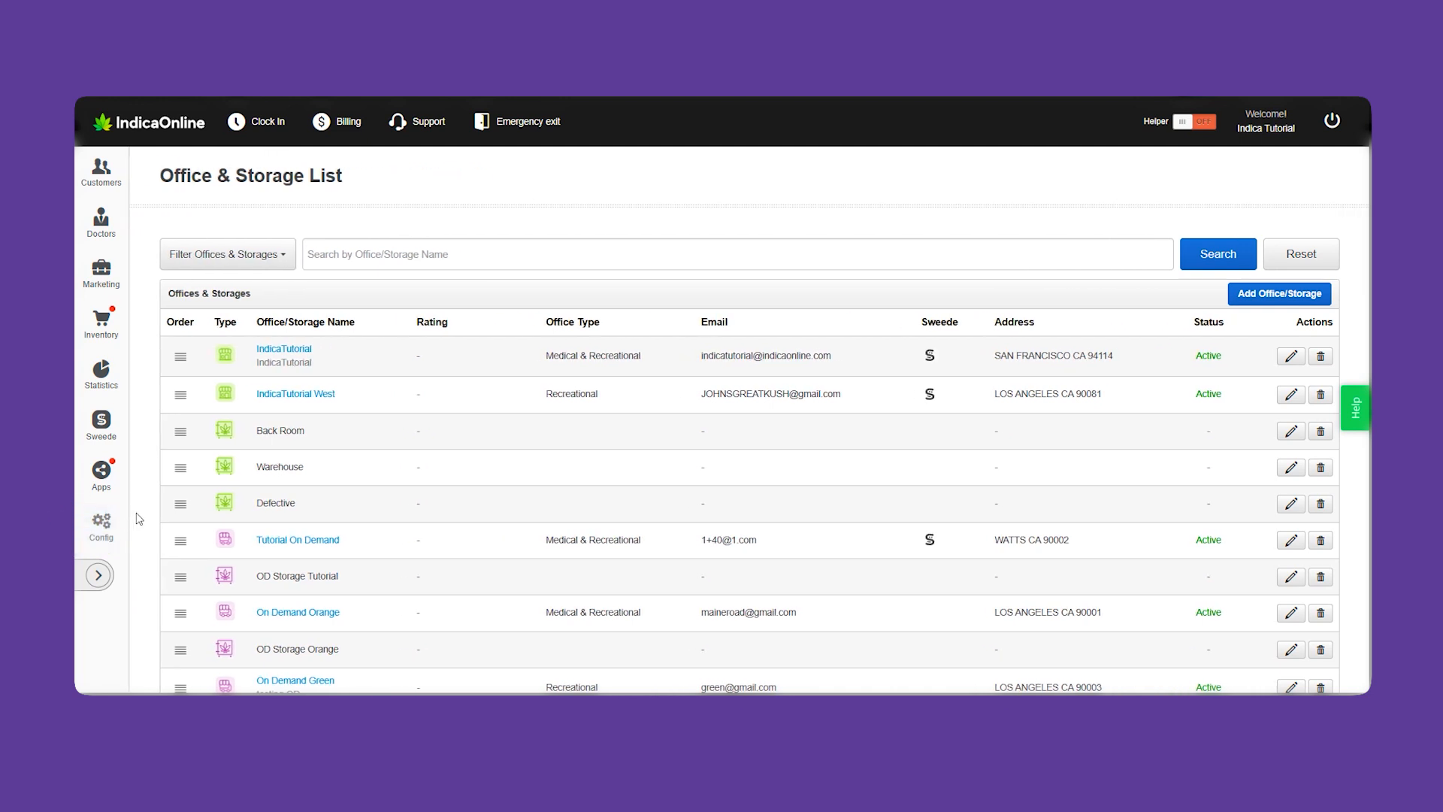
pyautogui.click(1311, 295)
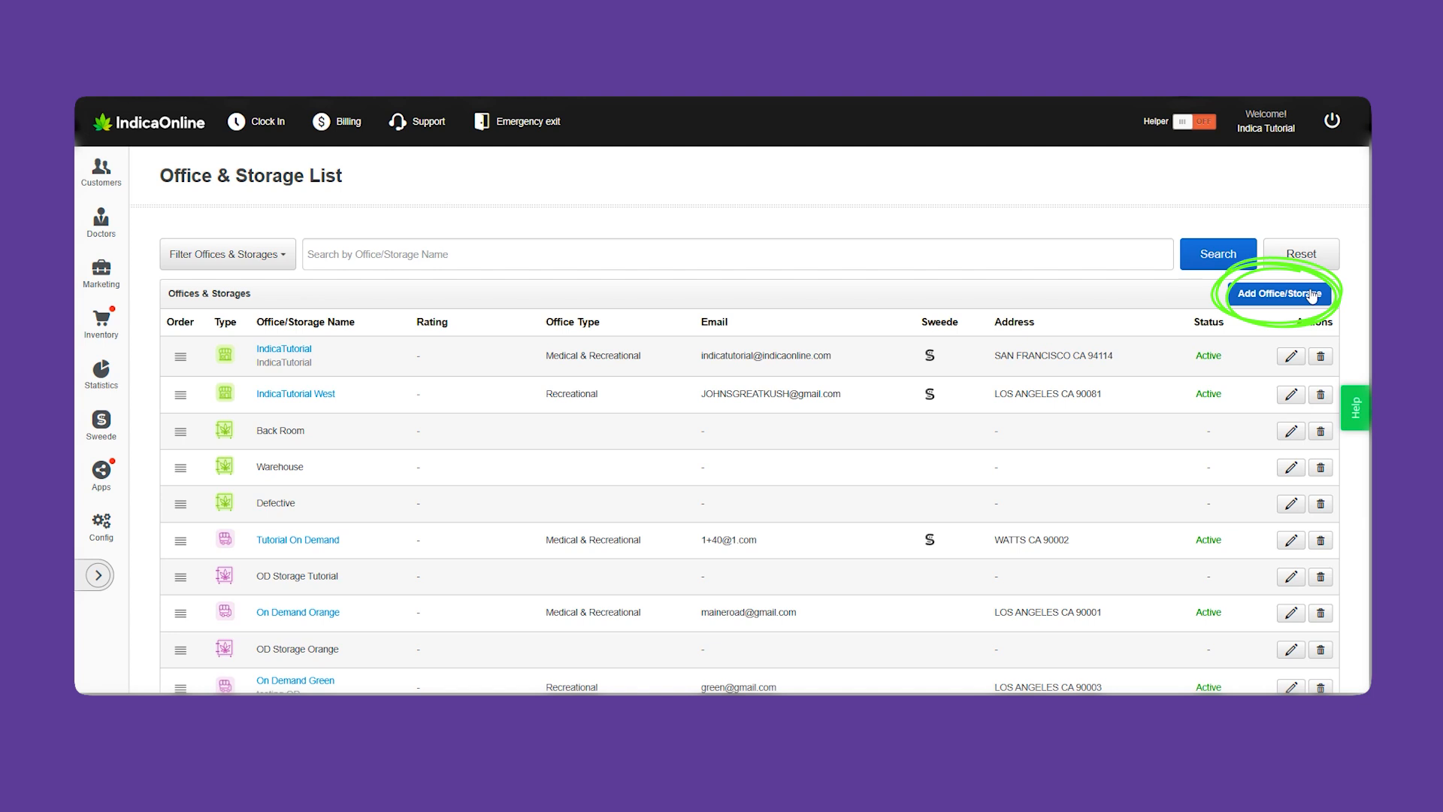
pyautogui.click(1312, 295)
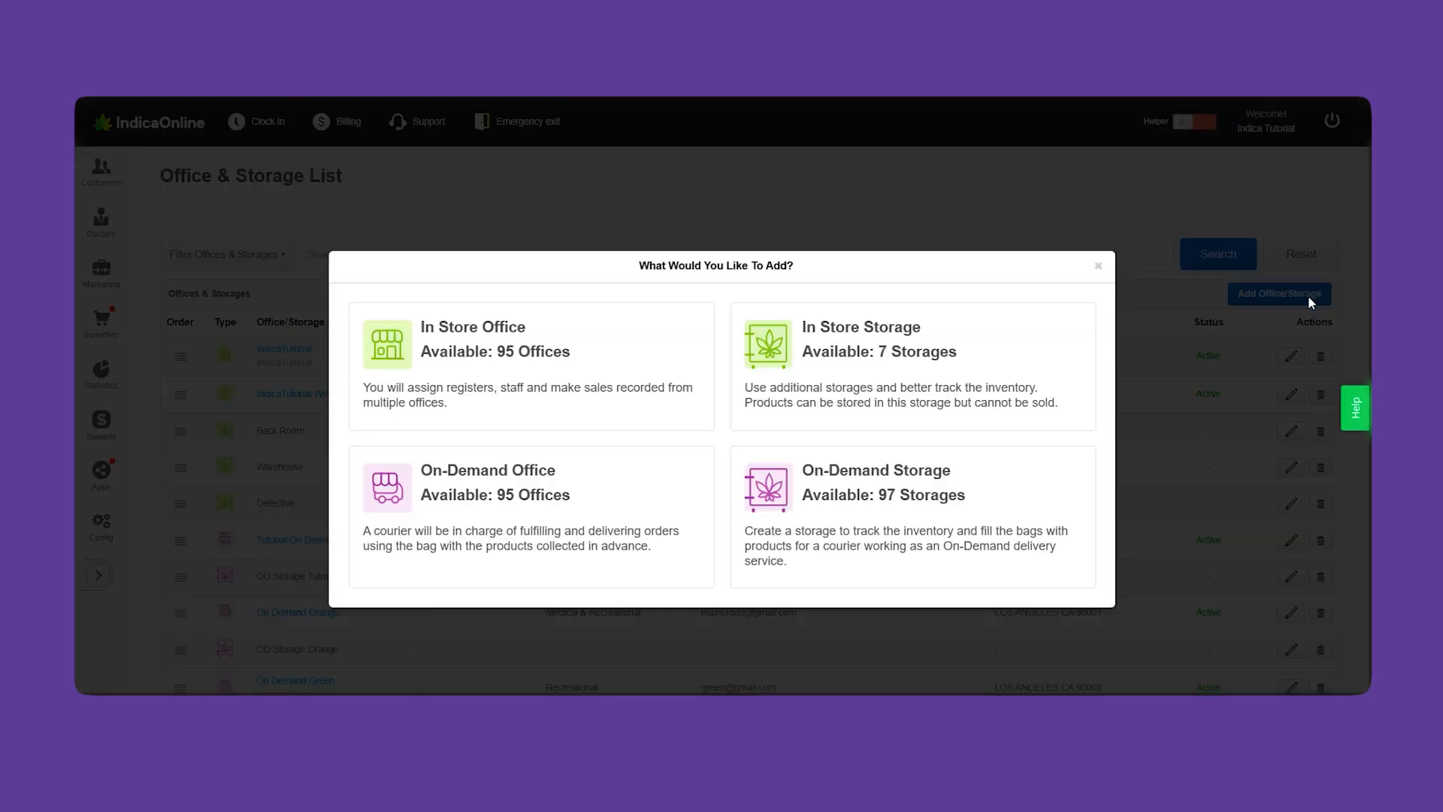
pyautogui.click(905, 387)
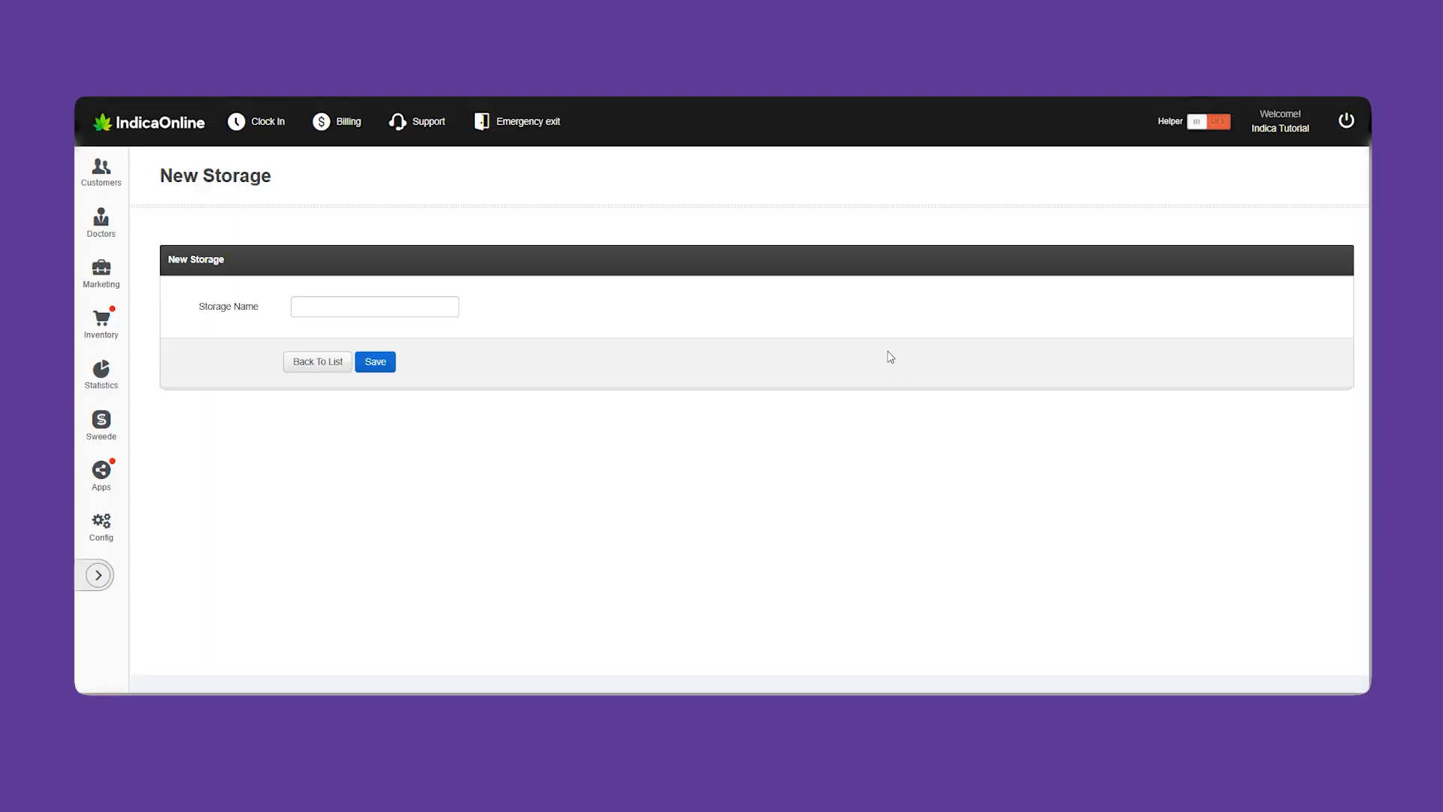
pyautogui.click(412, 305)
pyautogui.write('My New Storage')
pyautogui.click(367, 364)
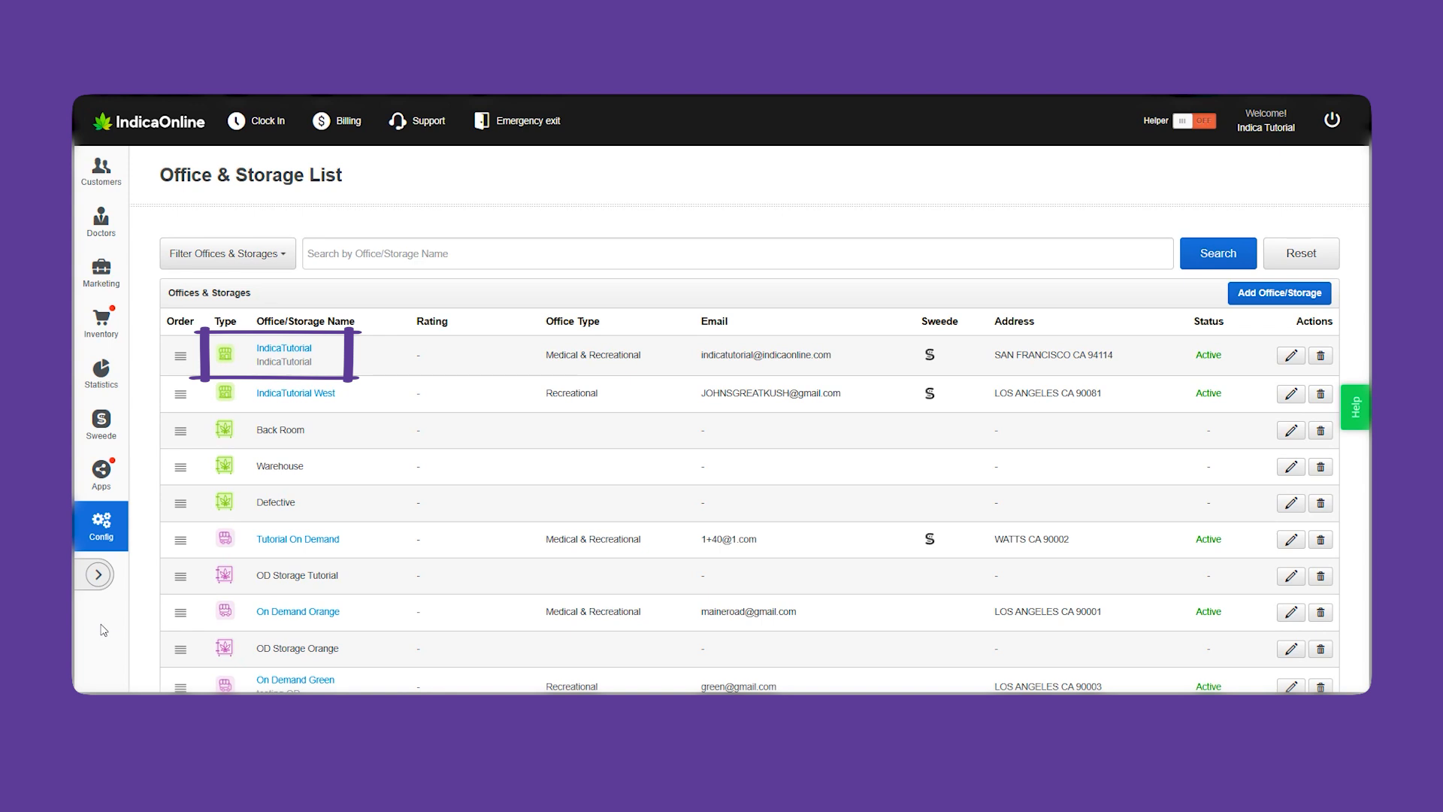
# Open the IndicaTutorial storefront and scroll through its business info, hours and other details
pyautogui.click(284, 348)
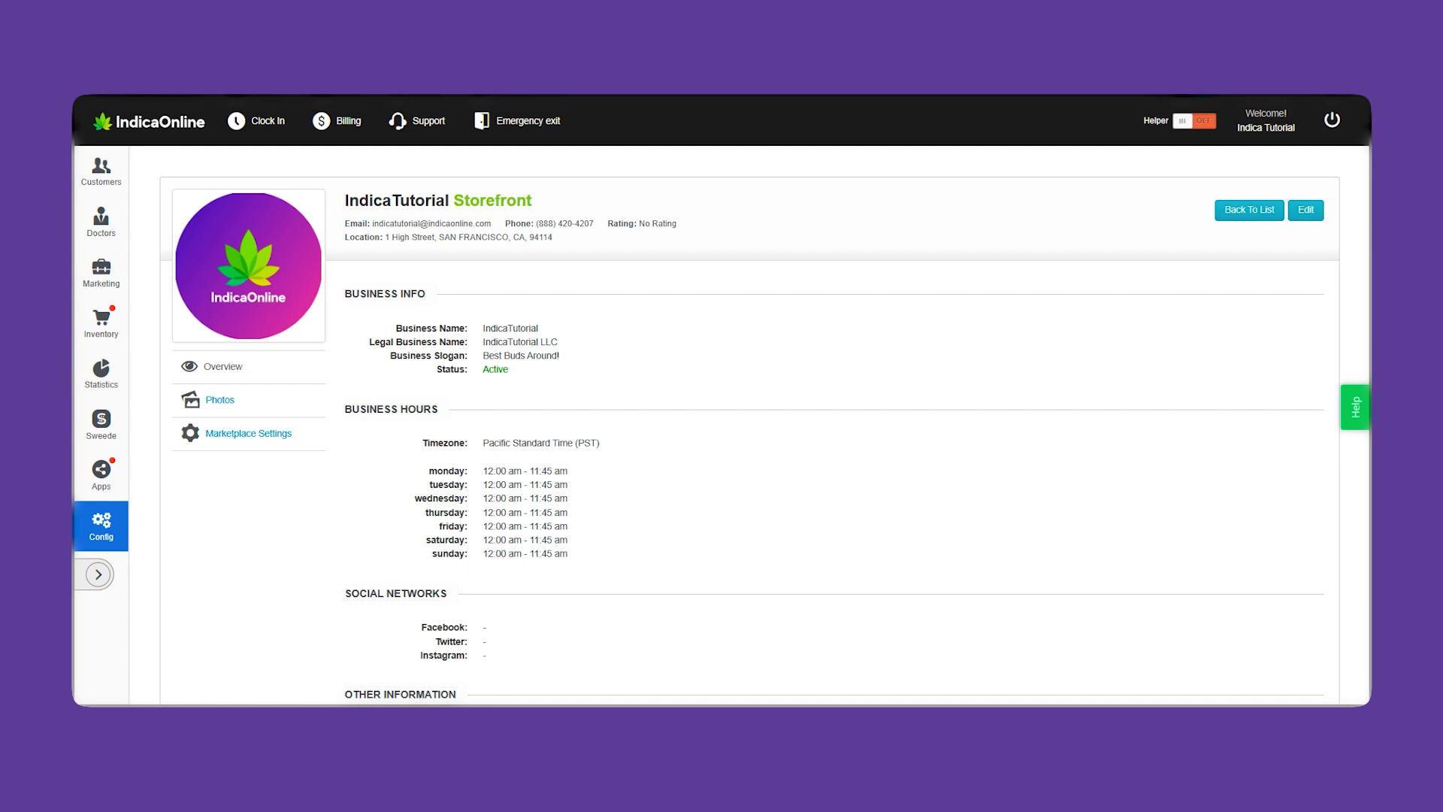
pyautogui.scroll(-3, 749, 436)
pyautogui.scroll(-1, 749, 436)
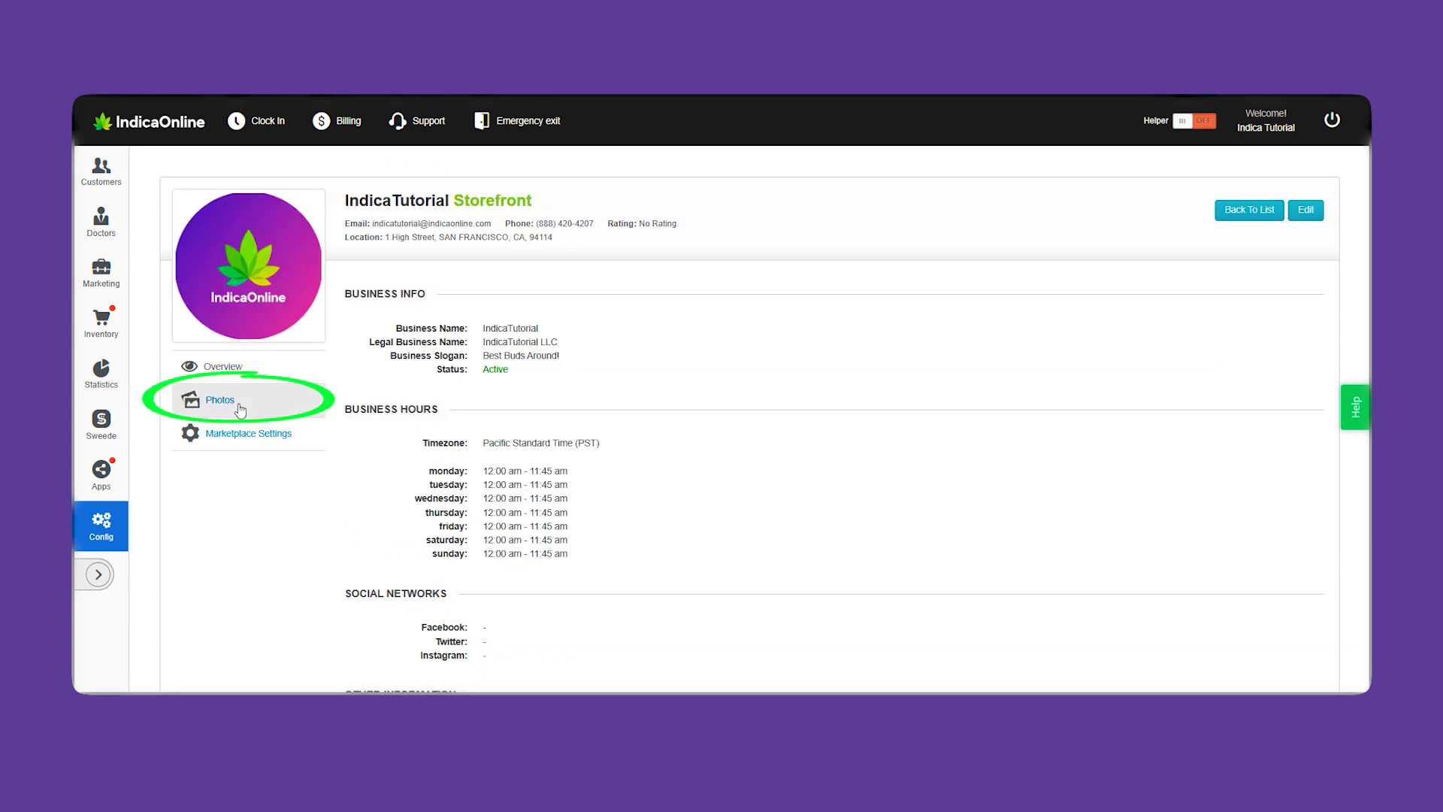
# Fill the SEO title 'IndicaTutorial', meta description and keywords from the suggested values
pyautogui.click(238, 403)
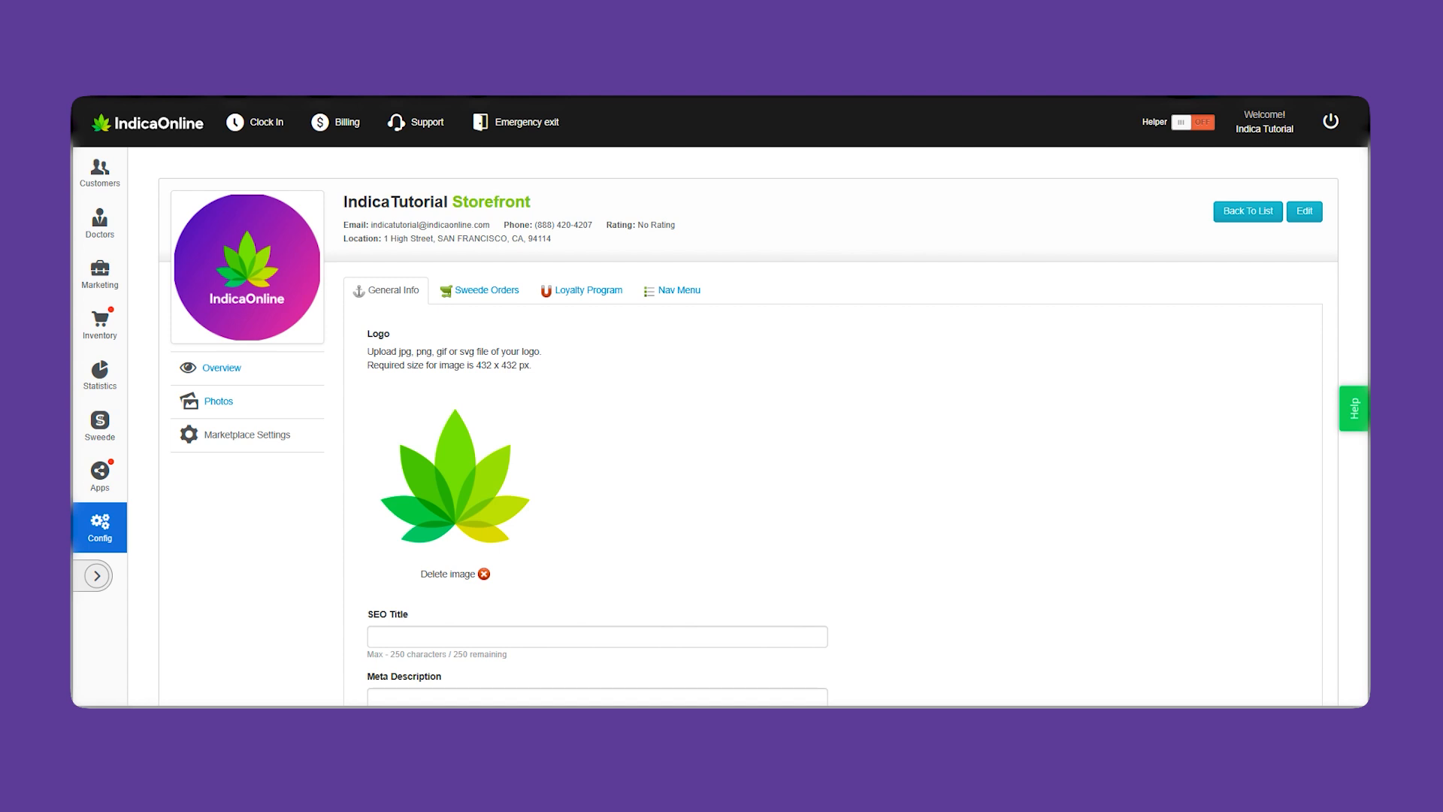
pyautogui.scroll(-2, 748, 425)
pyautogui.scroll(-3, 747, 425)
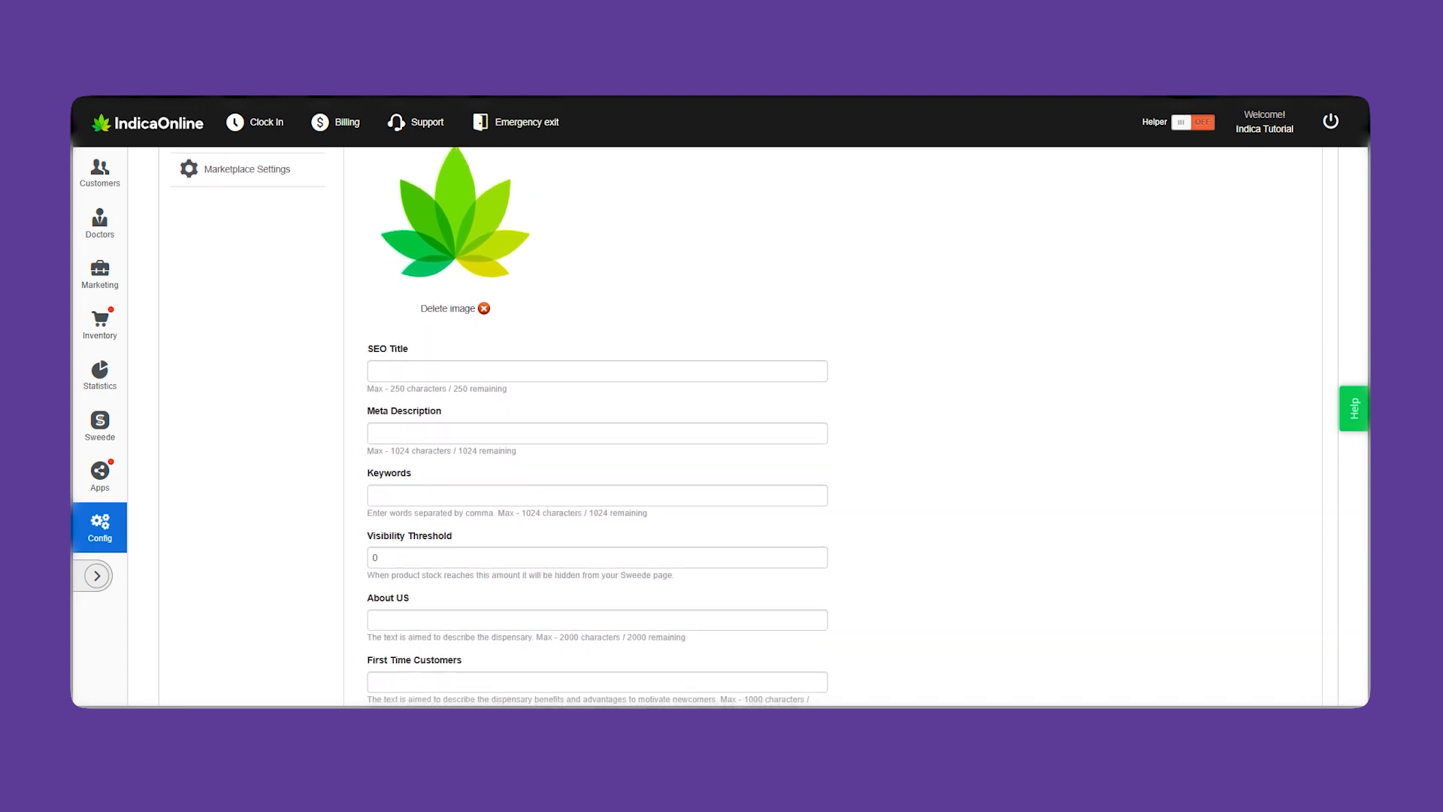
pyautogui.click(778, 371)
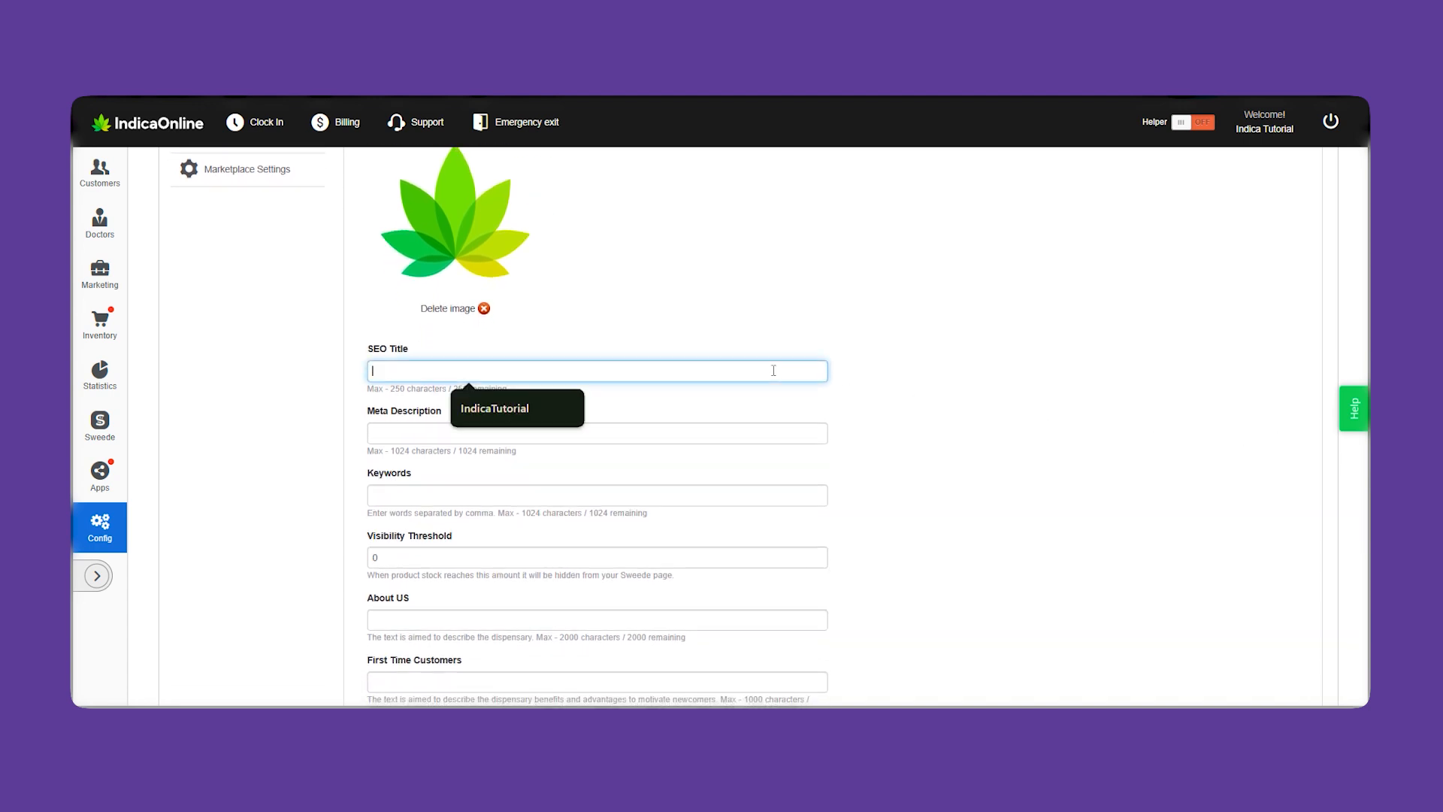
pyautogui.click(556, 410)
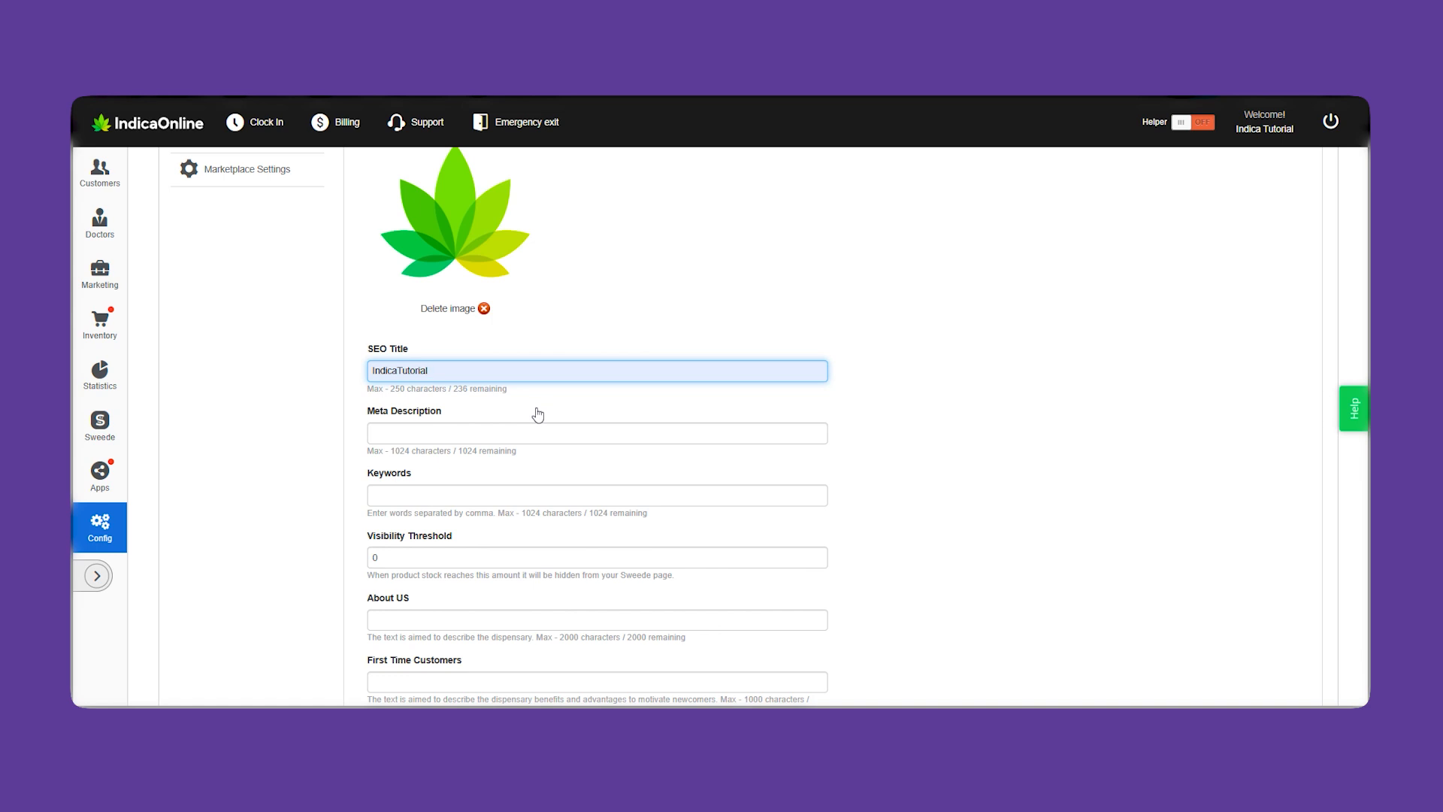
pyautogui.click(540, 435)
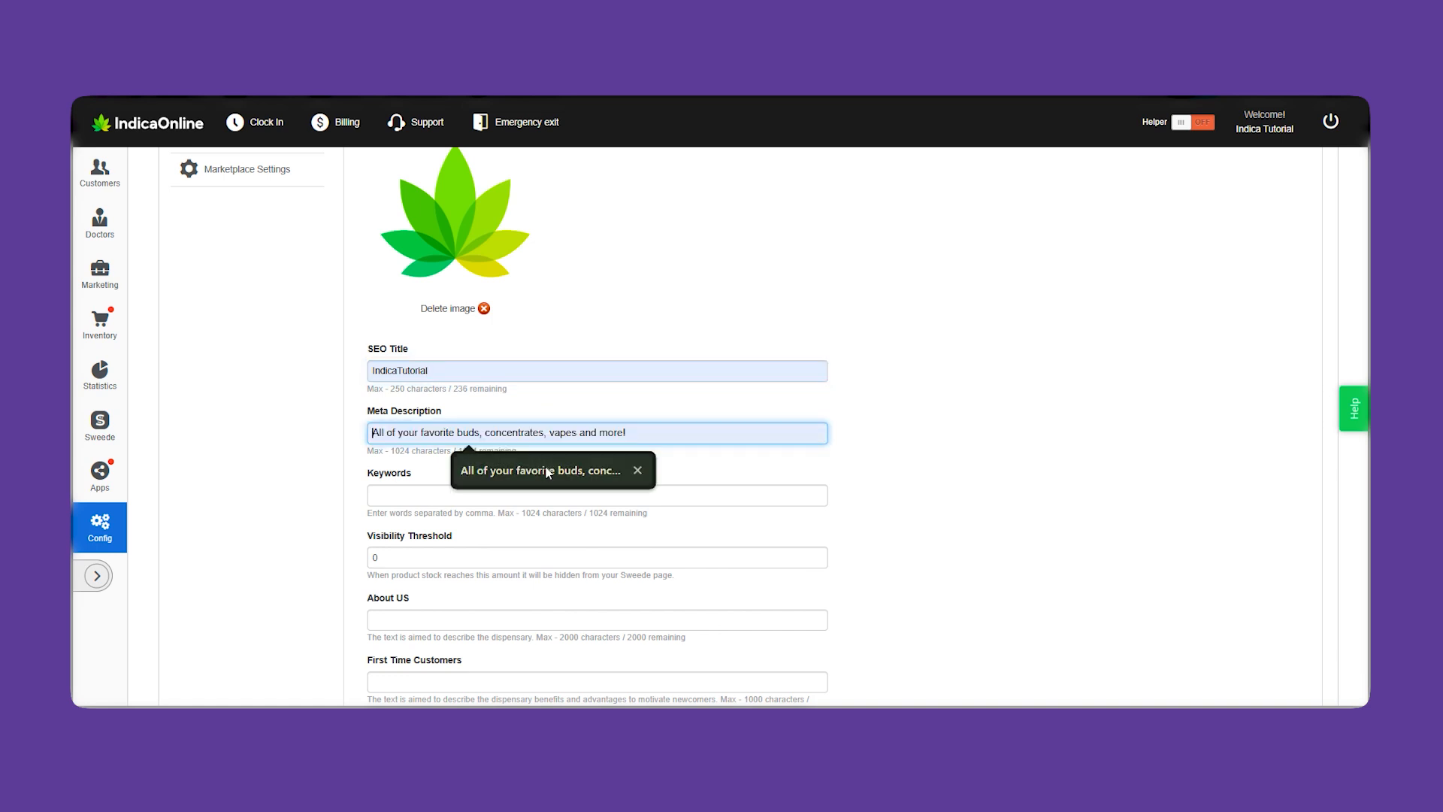
pyautogui.click(545, 470)
pyautogui.scroll(-2, 551, 325)
pyautogui.click(548, 325)
pyautogui.click(541, 363)
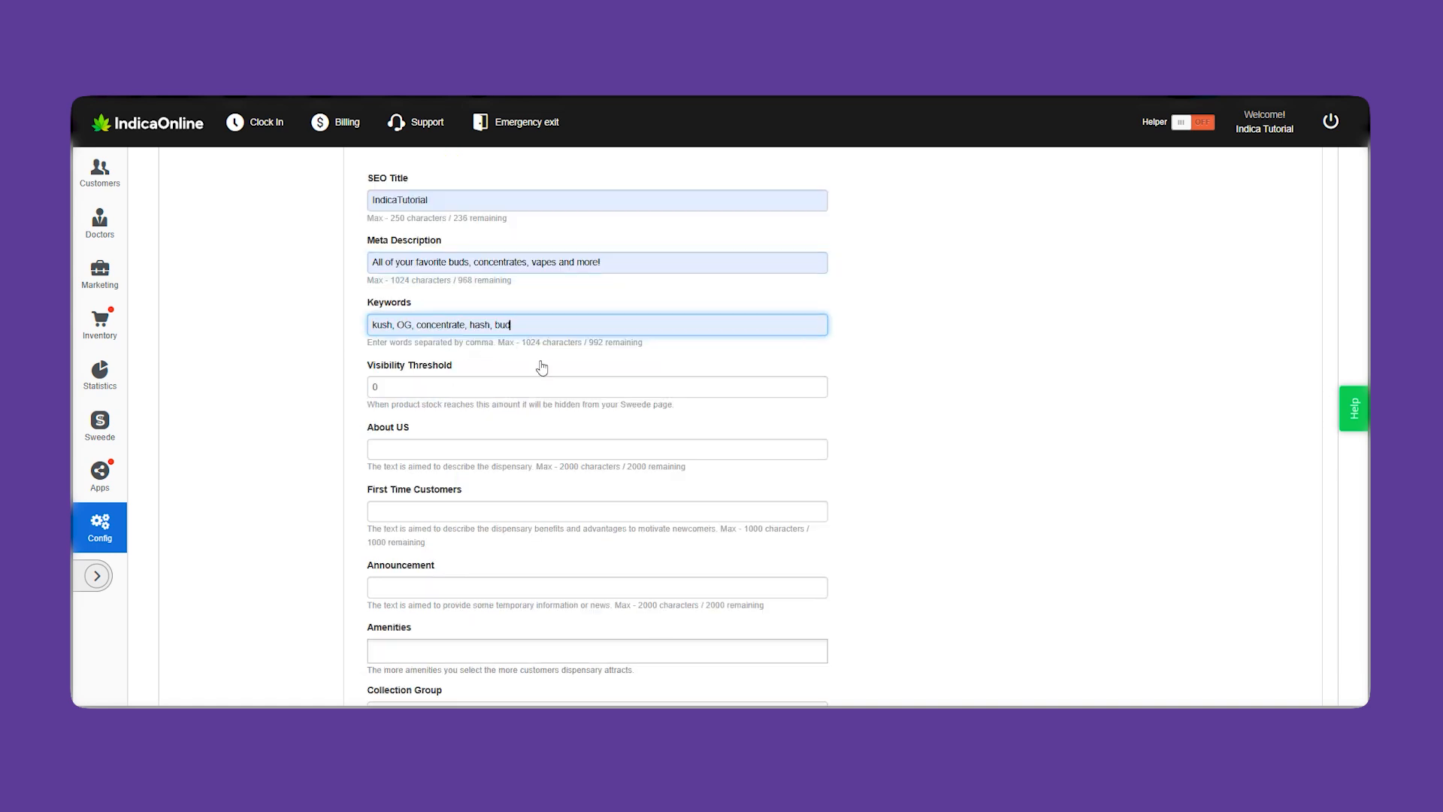
pyautogui.scroll(-2, 905, 448)
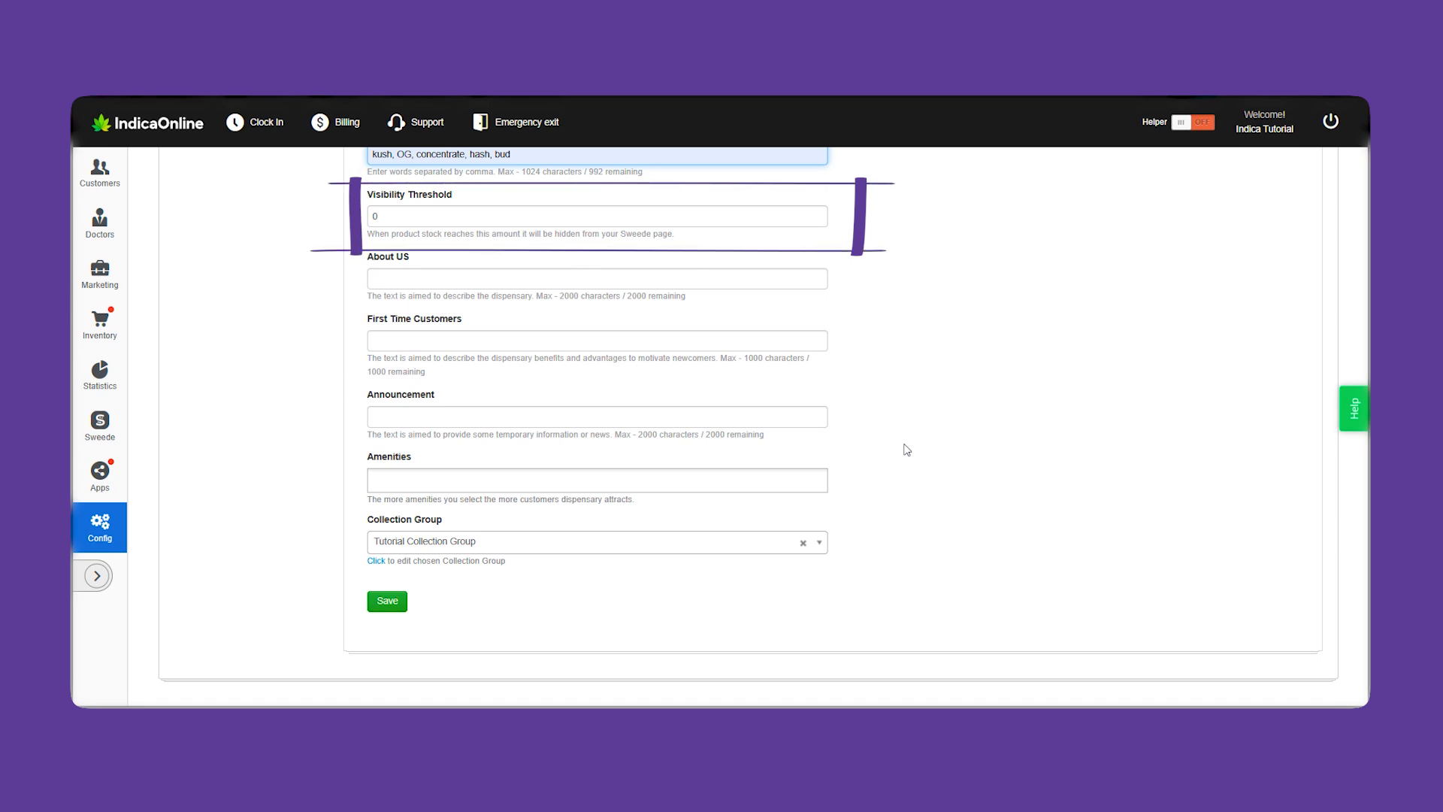
# Autofill About US, First Time Customers and Announcement, keep Tutorial Collection Group, no amenities, and save
pyautogui.click(528, 280)
pyautogui.click(512, 317)
pyautogui.click(496, 340)
pyautogui.click(512, 378)
pyautogui.click(535, 416)
pyautogui.click(548, 454)
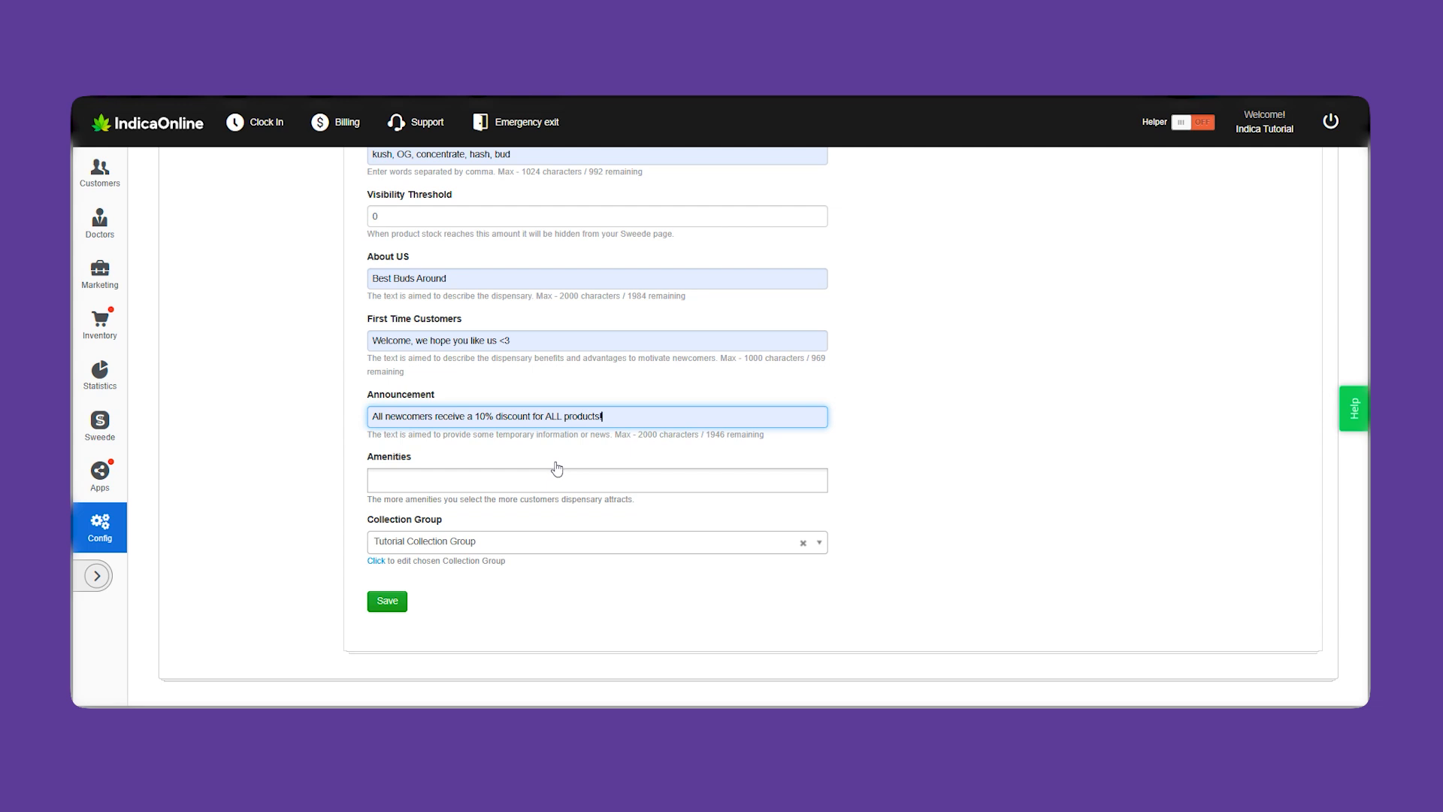
pyautogui.click(539, 489)
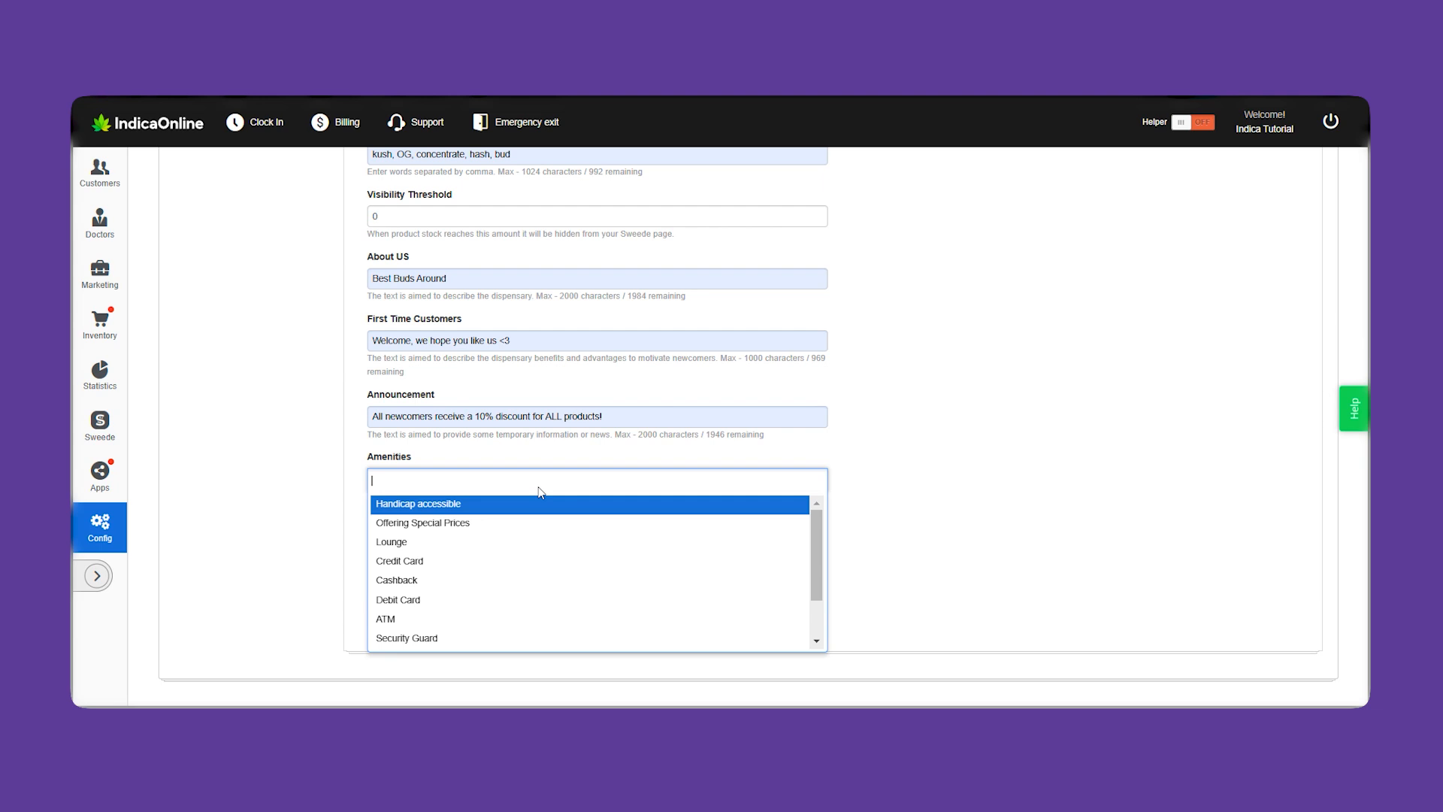
pyautogui.click(539, 489)
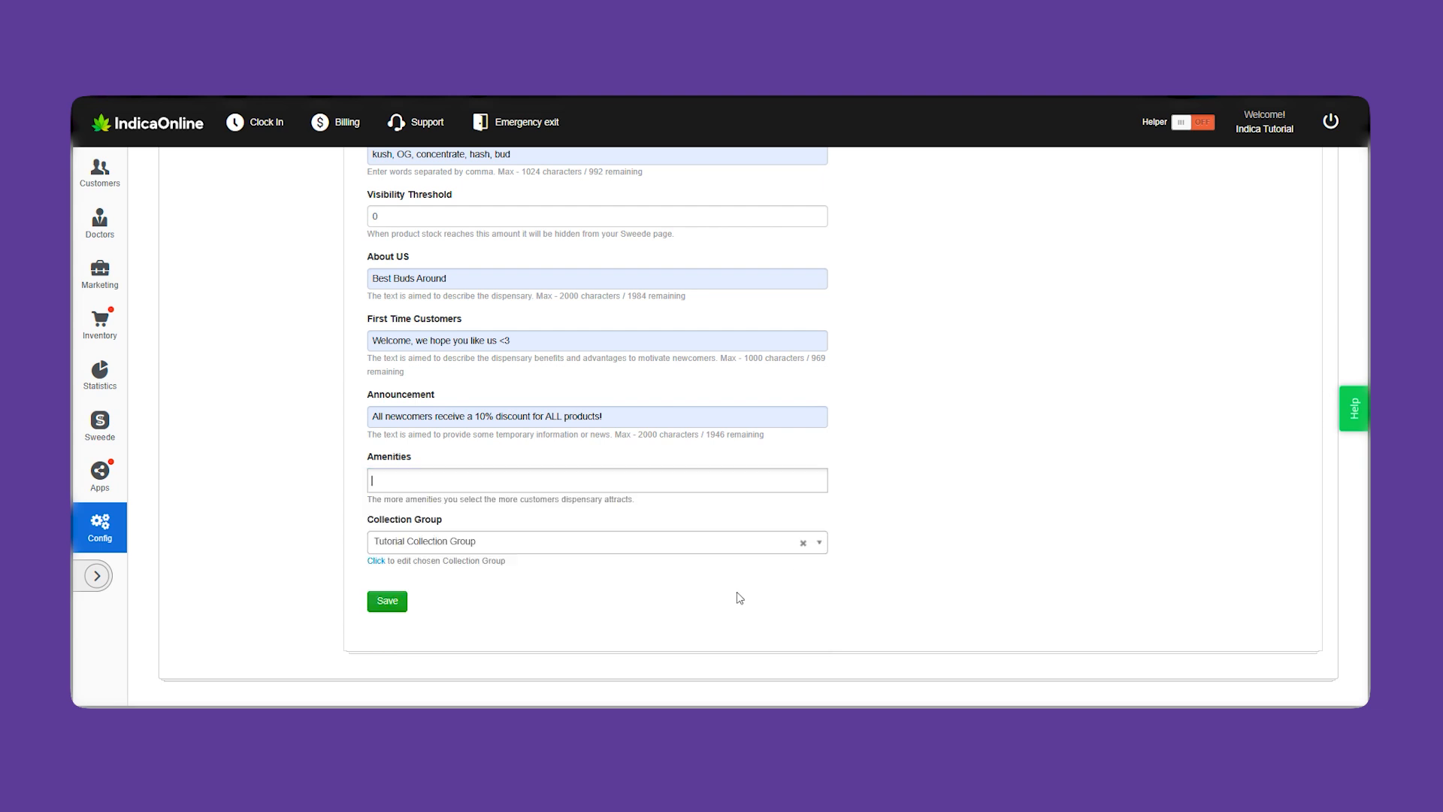
pyautogui.click(826, 544)
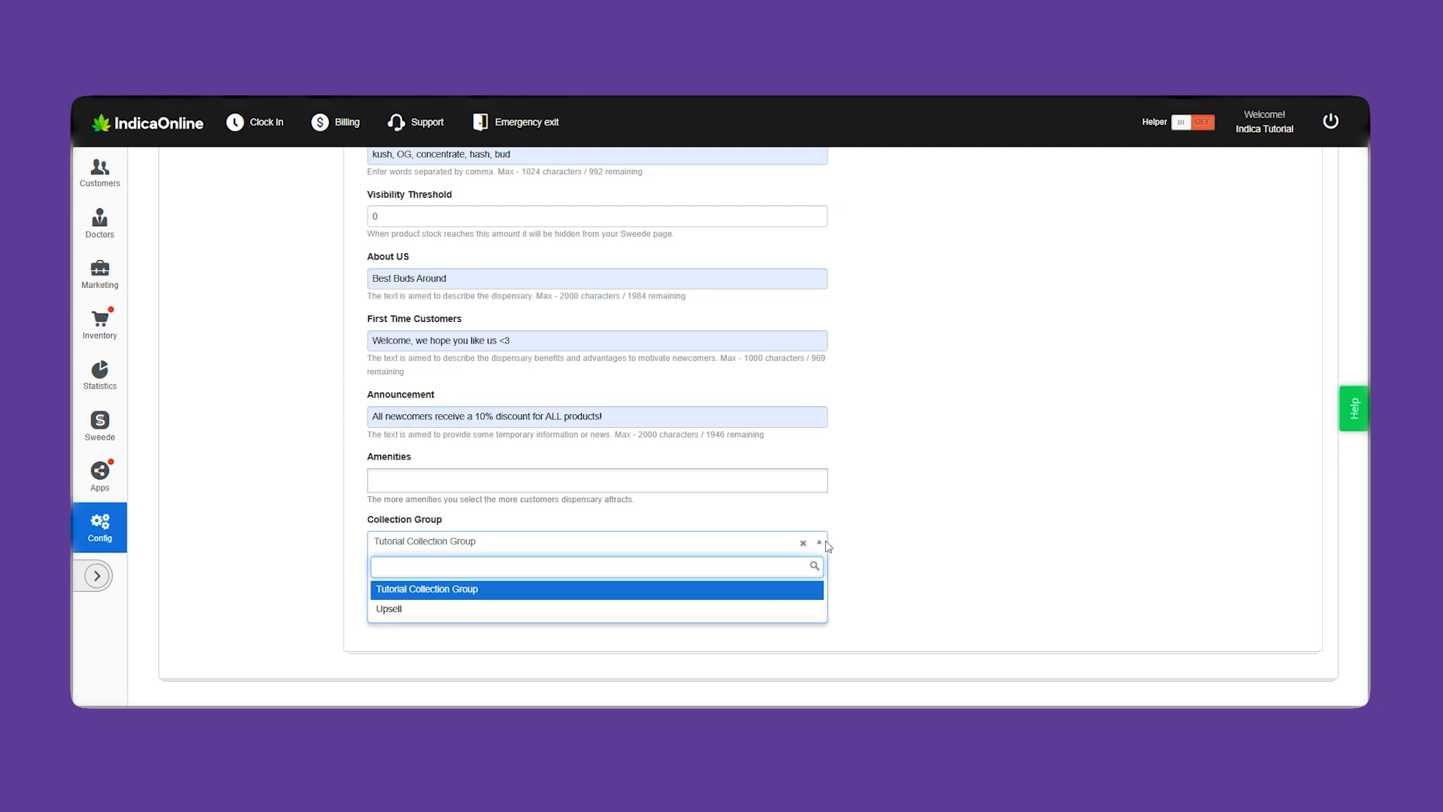
pyautogui.click(827, 544)
pyautogui.click(387, 603)
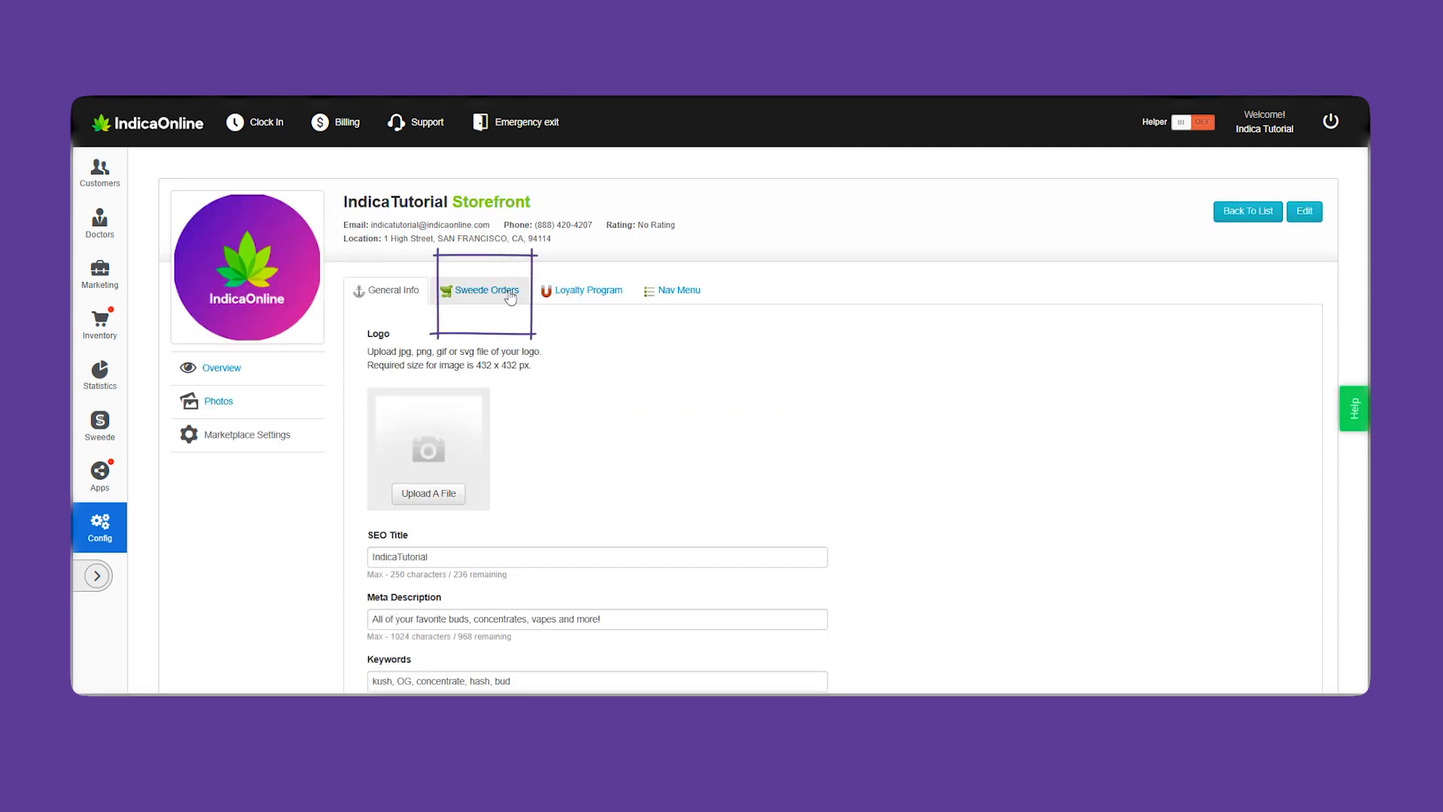
# Turn on Sweede Accept Orders with credit and debit card payments, leaving notifications off
pyautogui.click(510, 298)
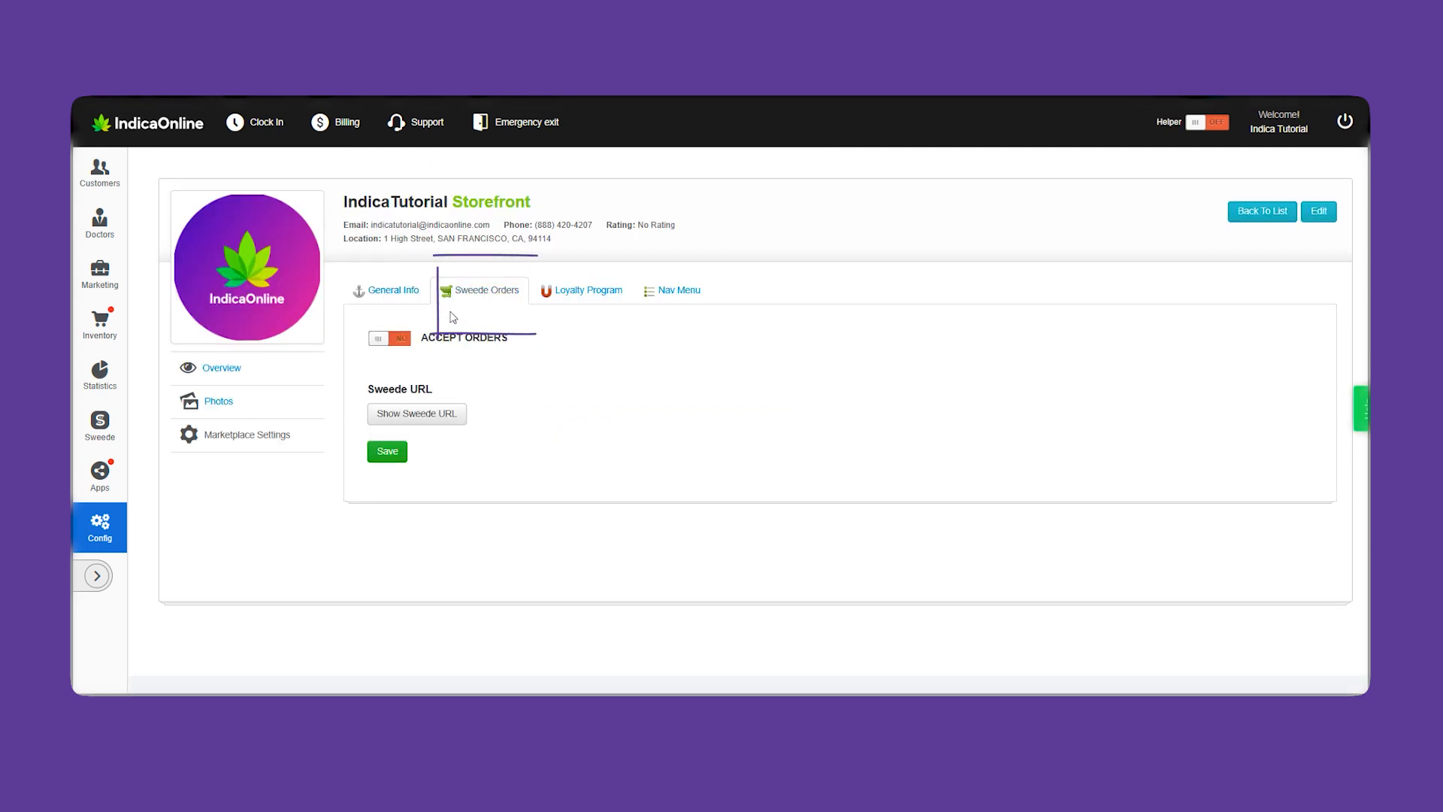
pyautogui.click(391, 340)
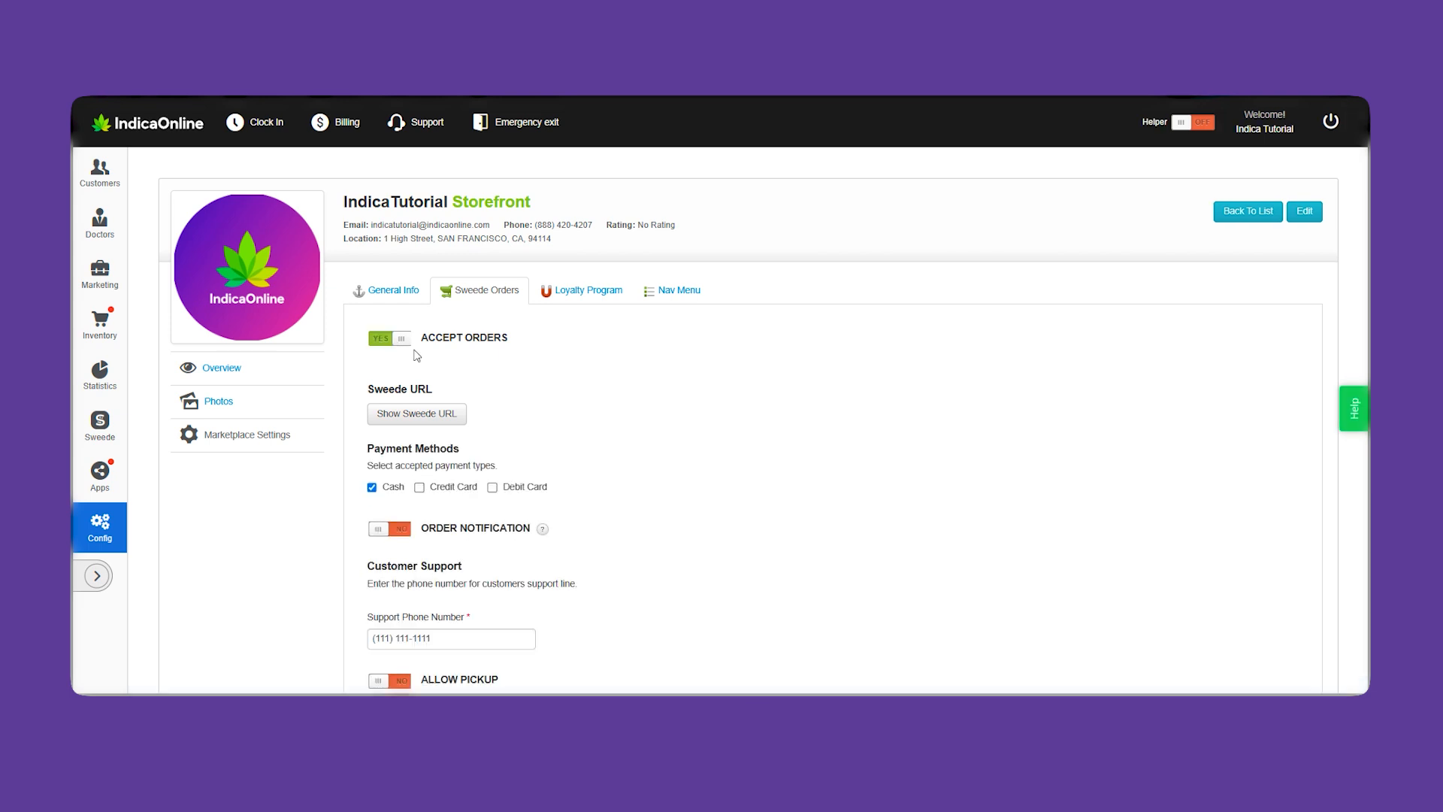
pyautogui.scroll(-1, 917, 475)
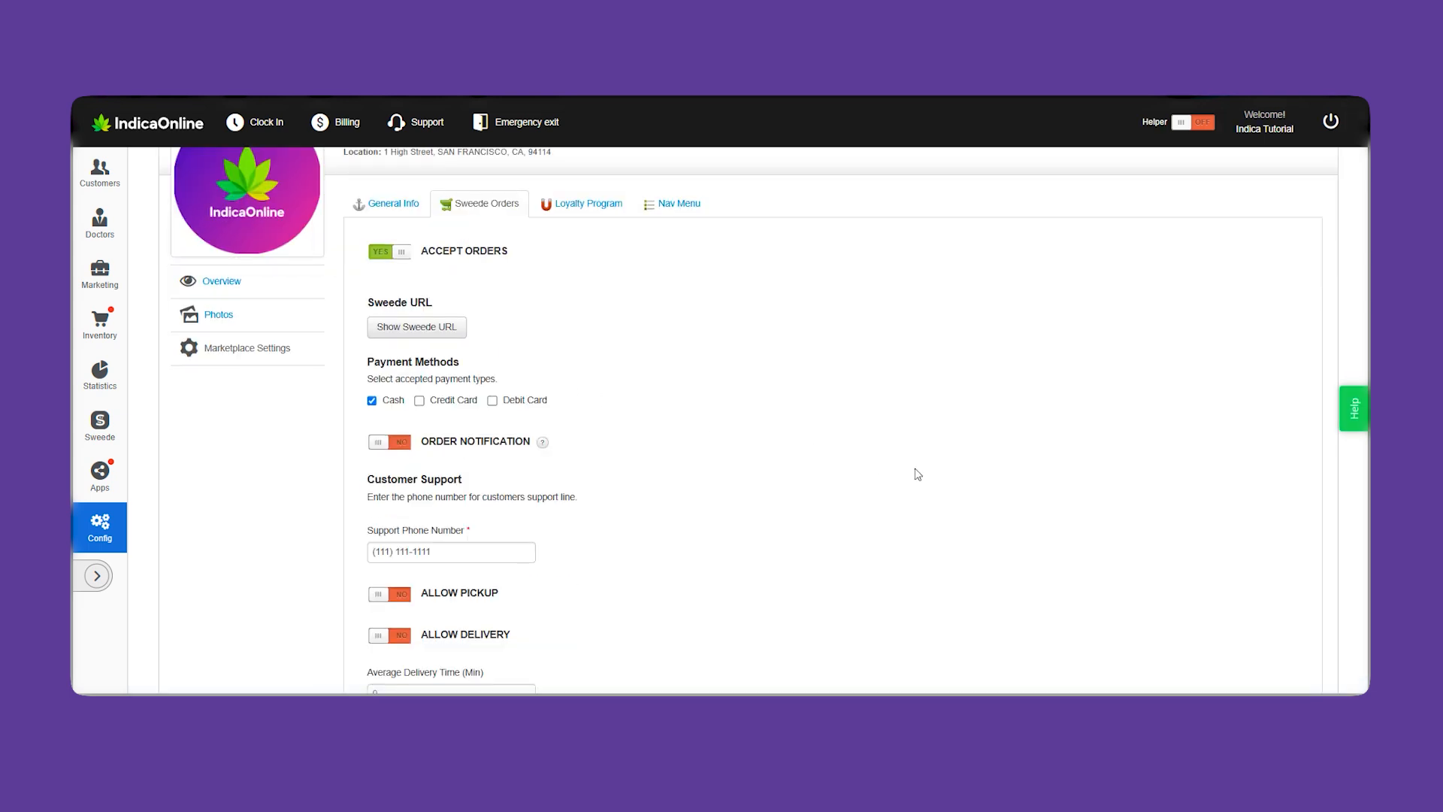
pyautogui.scroll(-1, 918, 474)
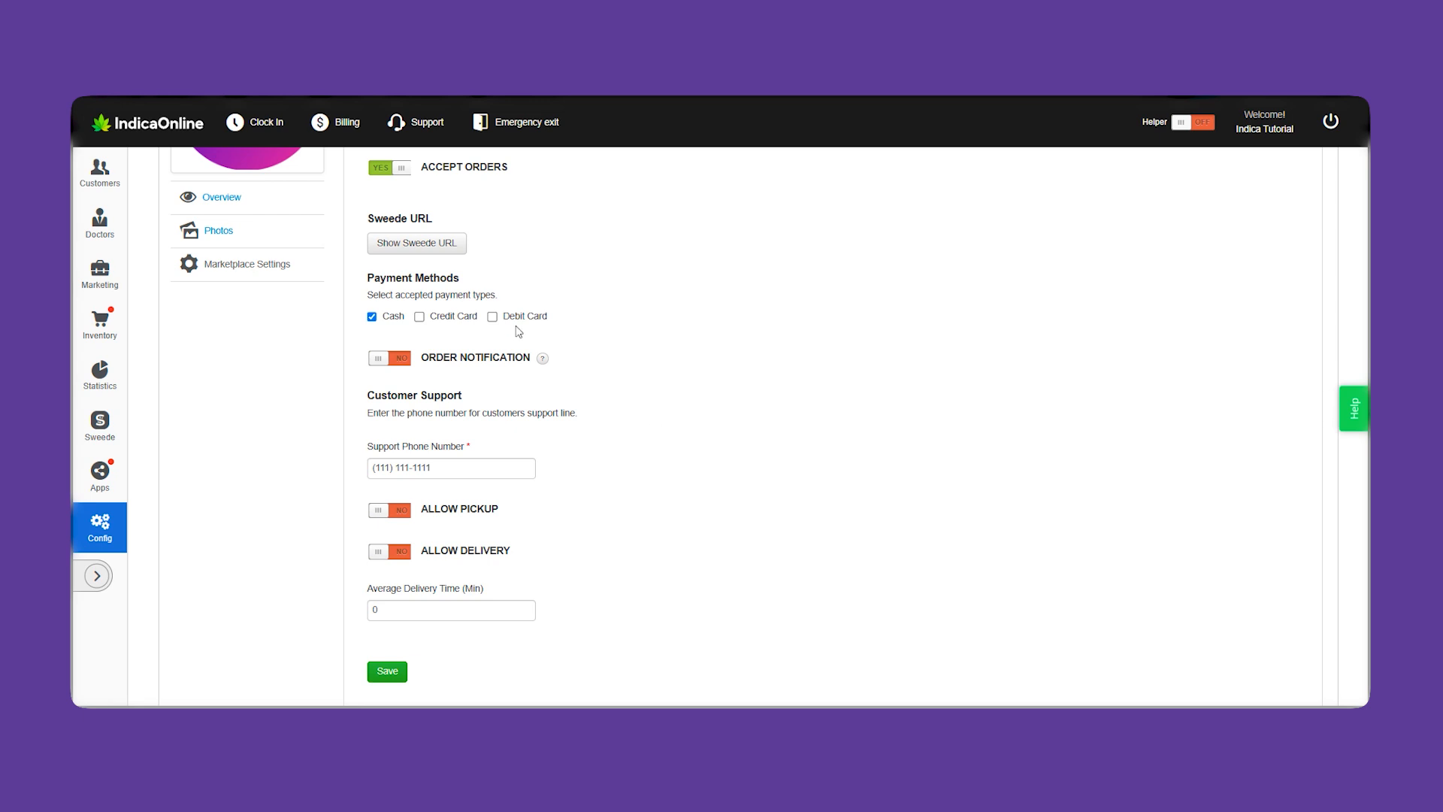
pyautogui.click(414, 243)
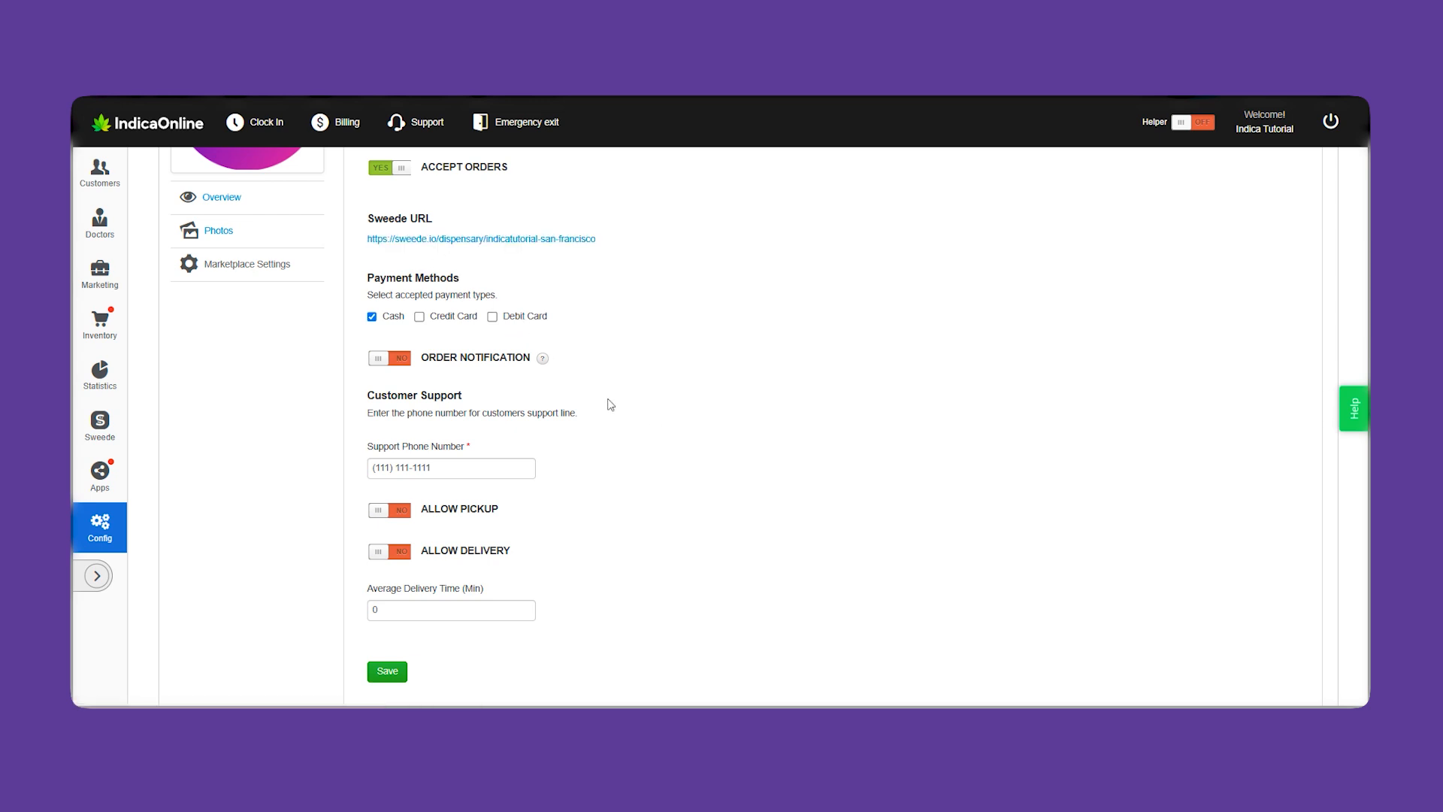
pyautogui.click(451, 316)
pyautogui.click(512, 317)
pyautogui.click(385, 360)
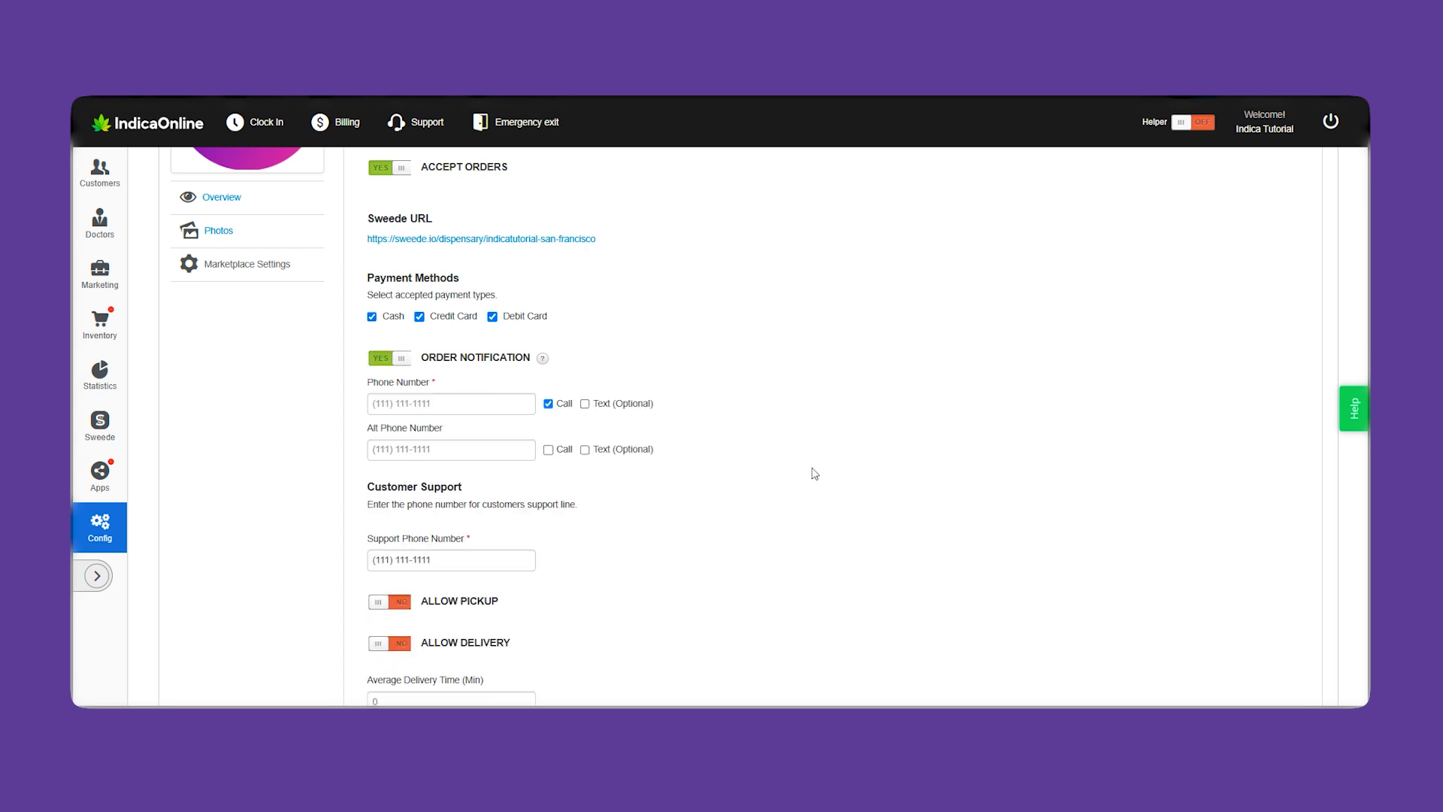
pyautogui.scroll(-1, 814, 474)
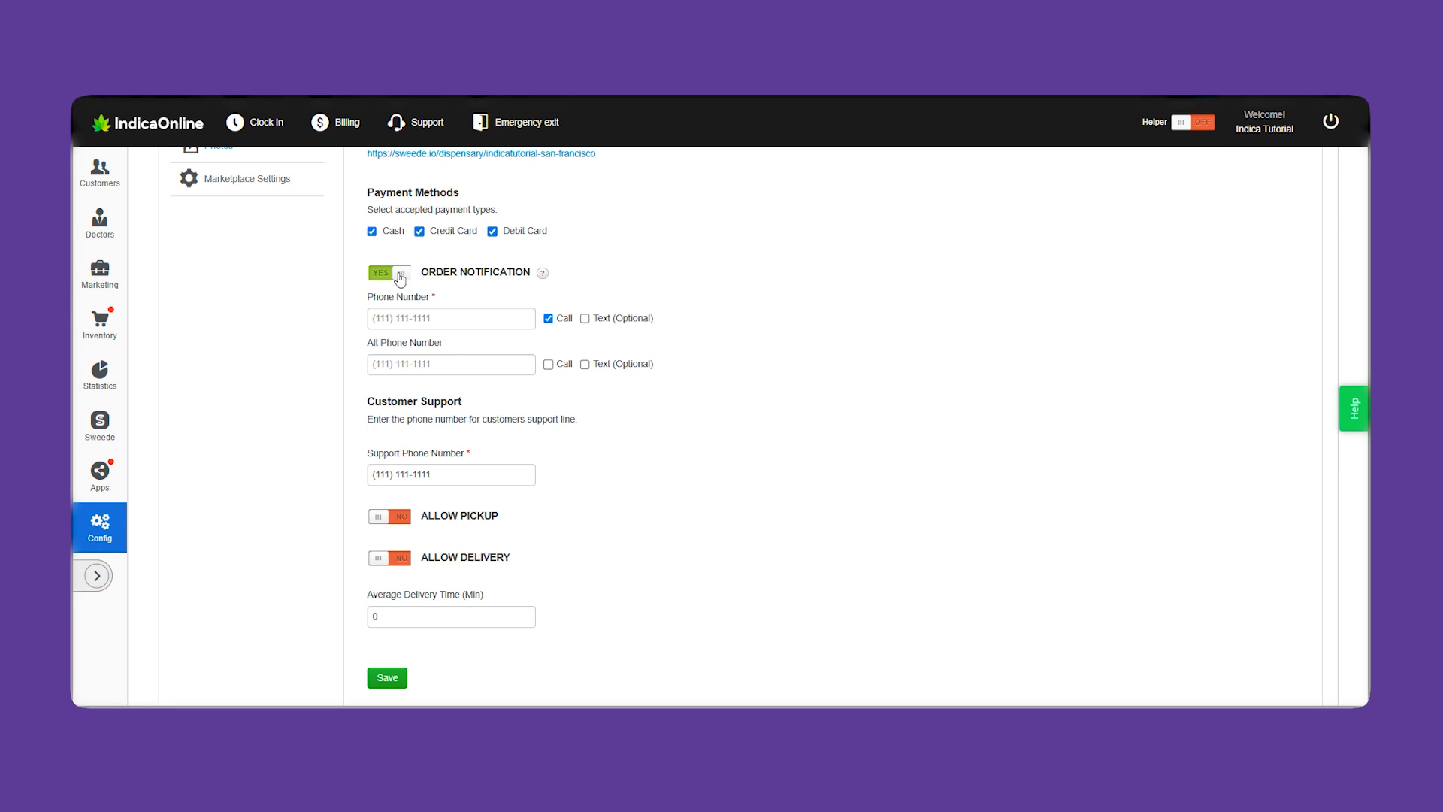
pyautogui.click(400, 276)
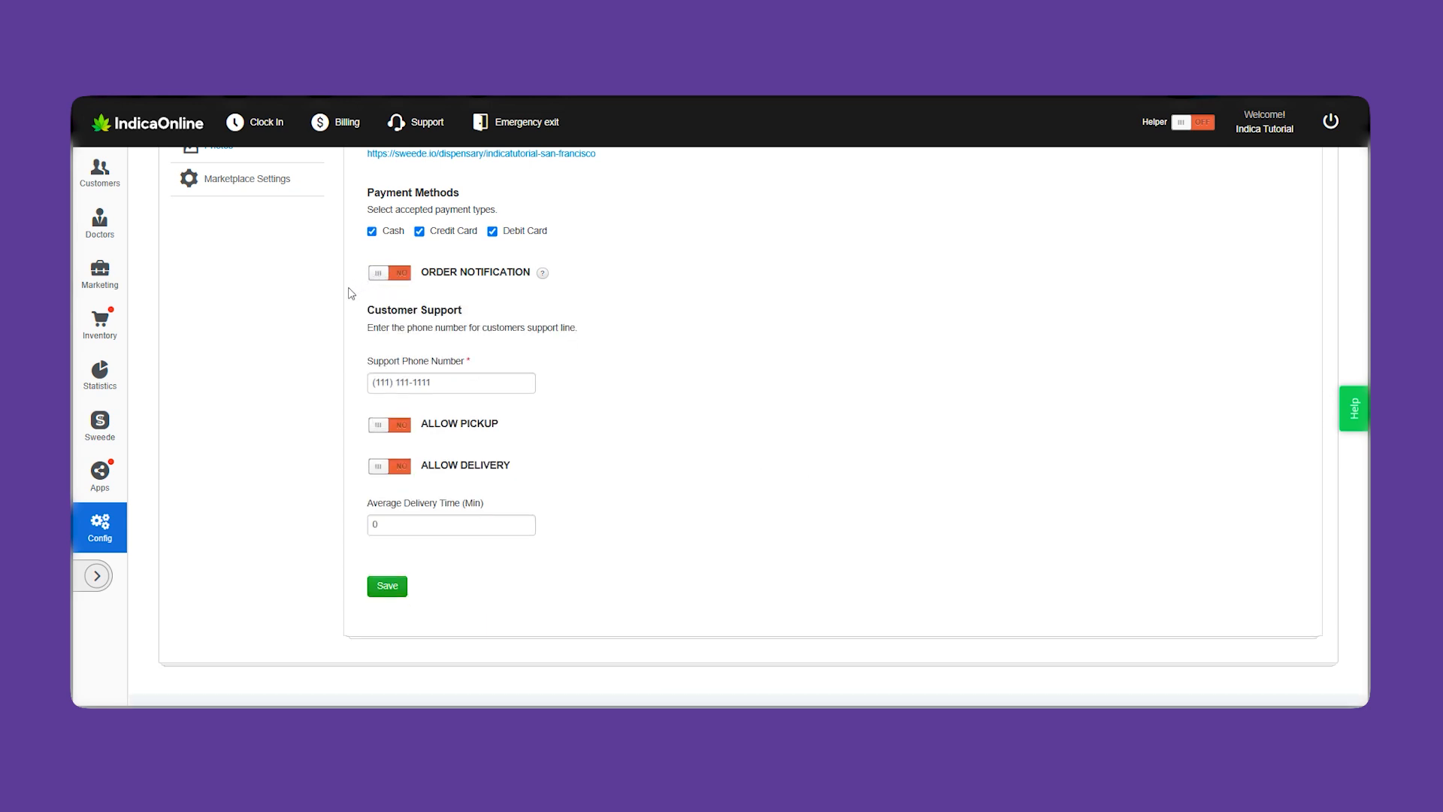
# Allow pickup with the existing Pickup option and delivery with the two current shipping methods
pyautogui.click(387, 414)
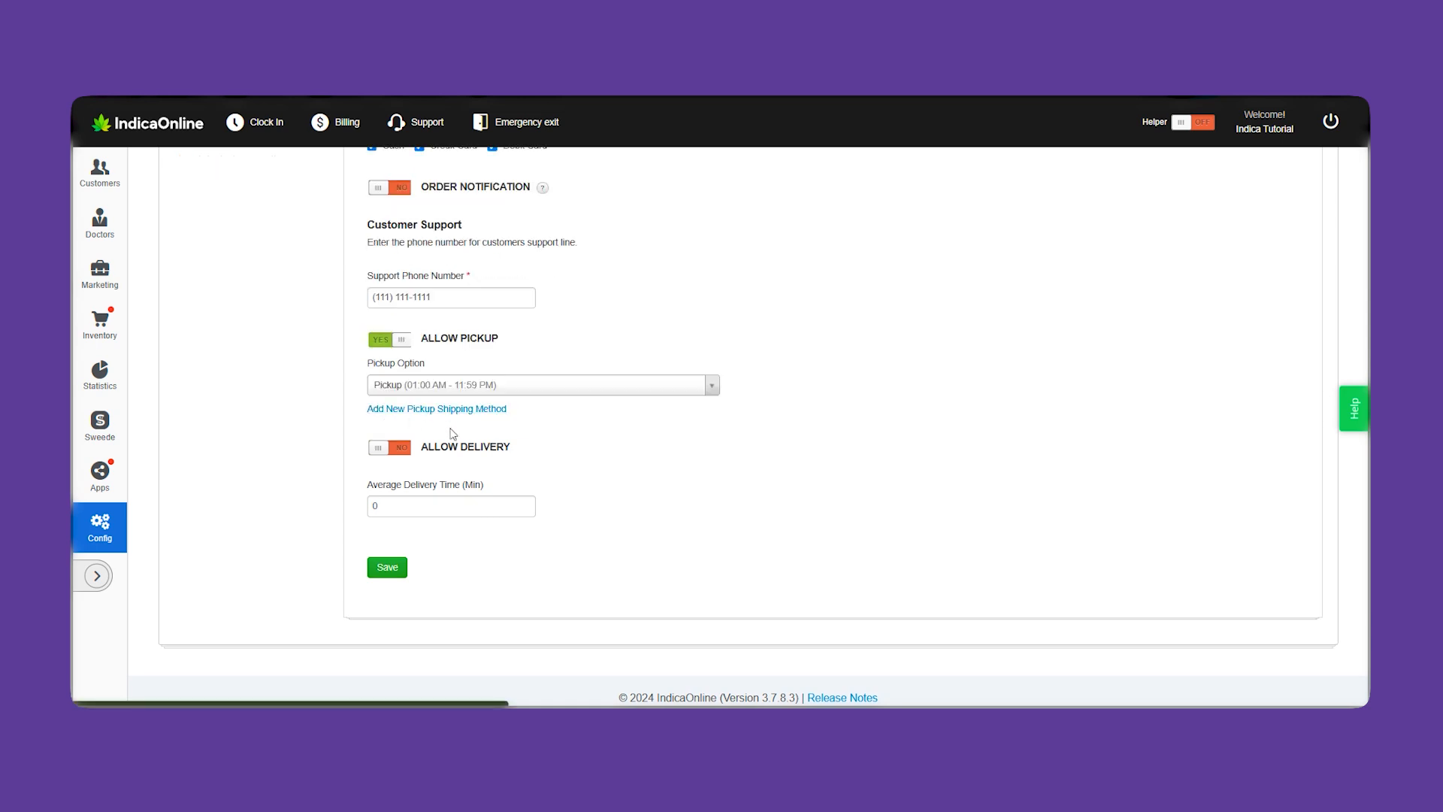
pyautogui.click(716, 388)
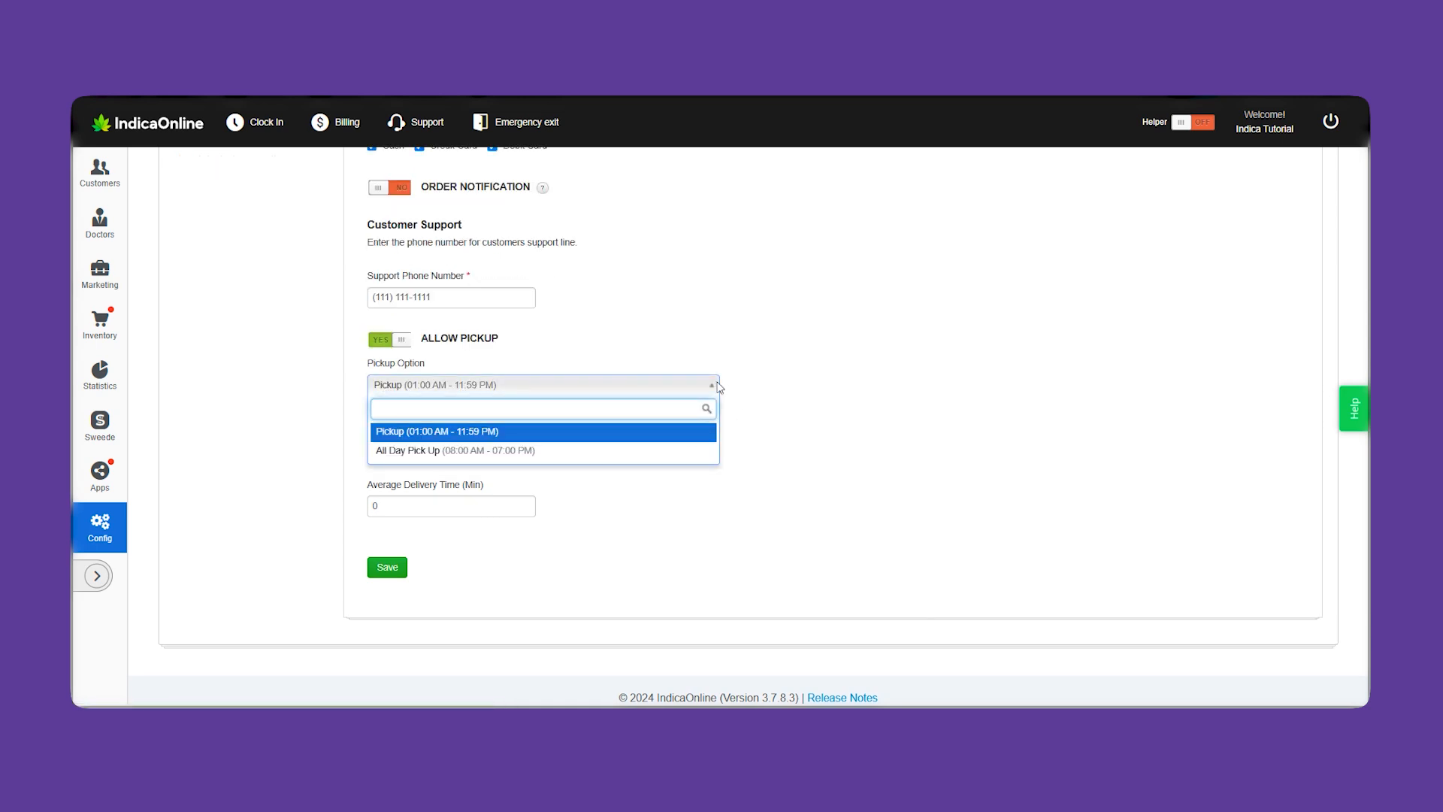
pyautogui.click(718, 387)
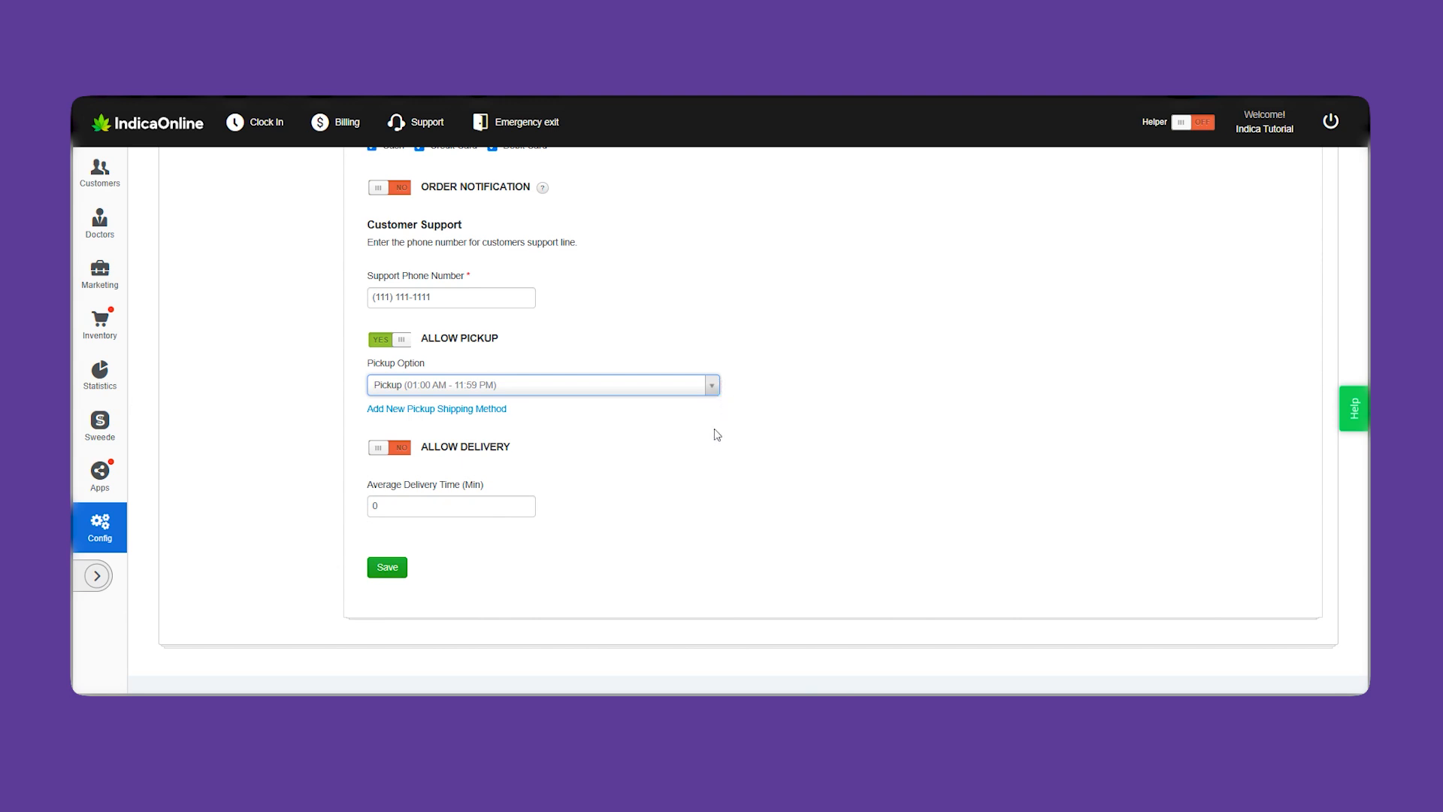
pyautogui.click(396, 449)
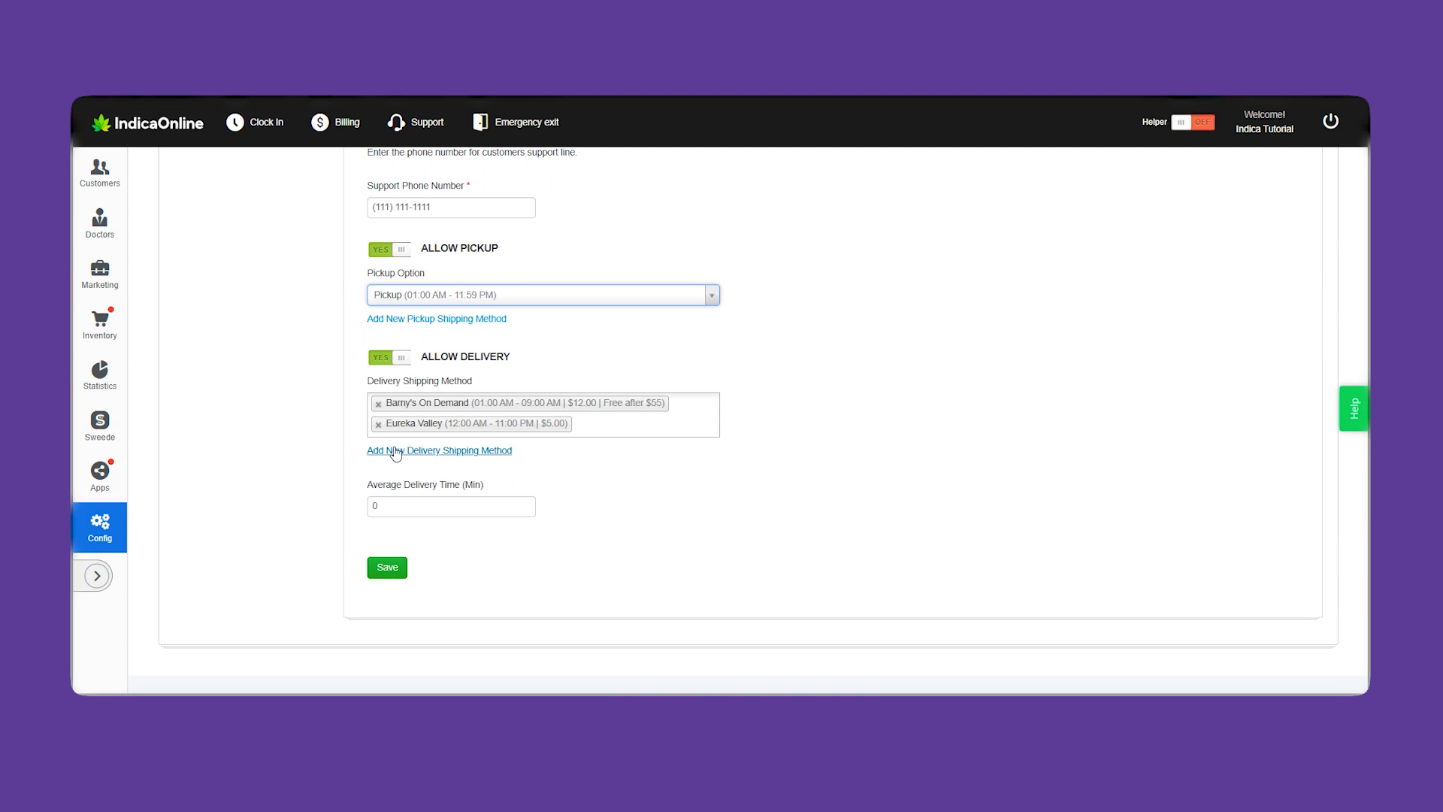
pyautogui.click(613, 433)
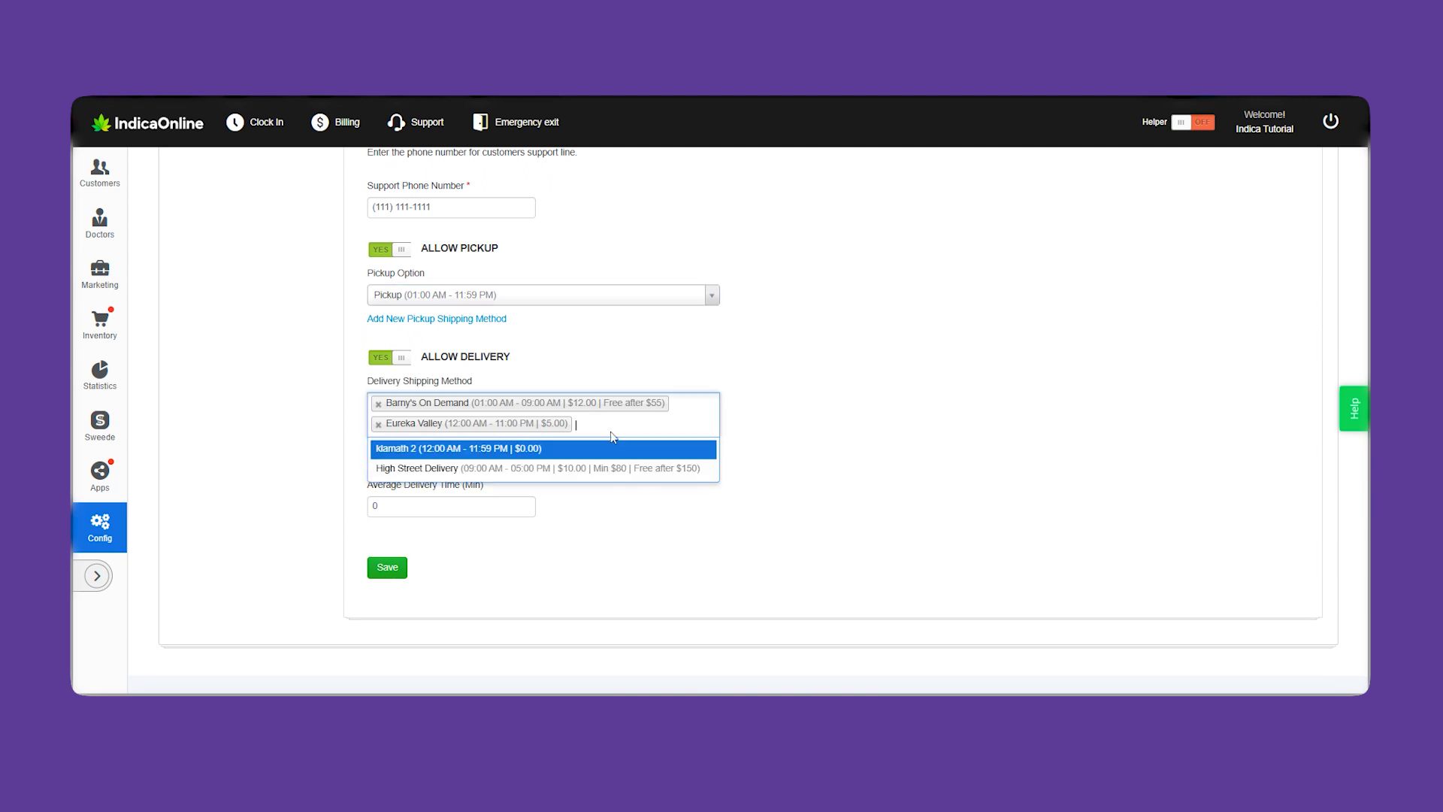
pyautogui.click(850, 404)
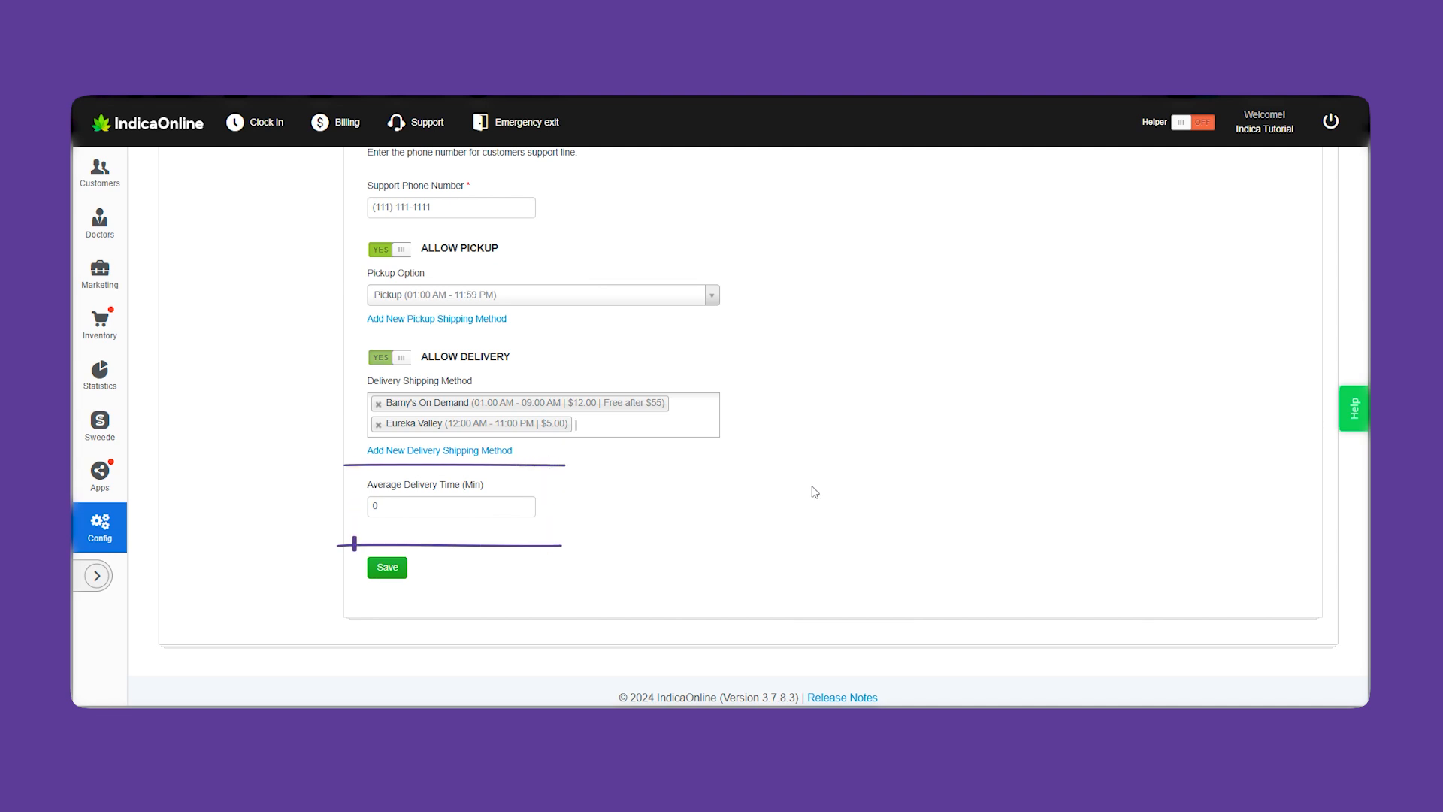
pyautogui.scroll(5, 827, 526)
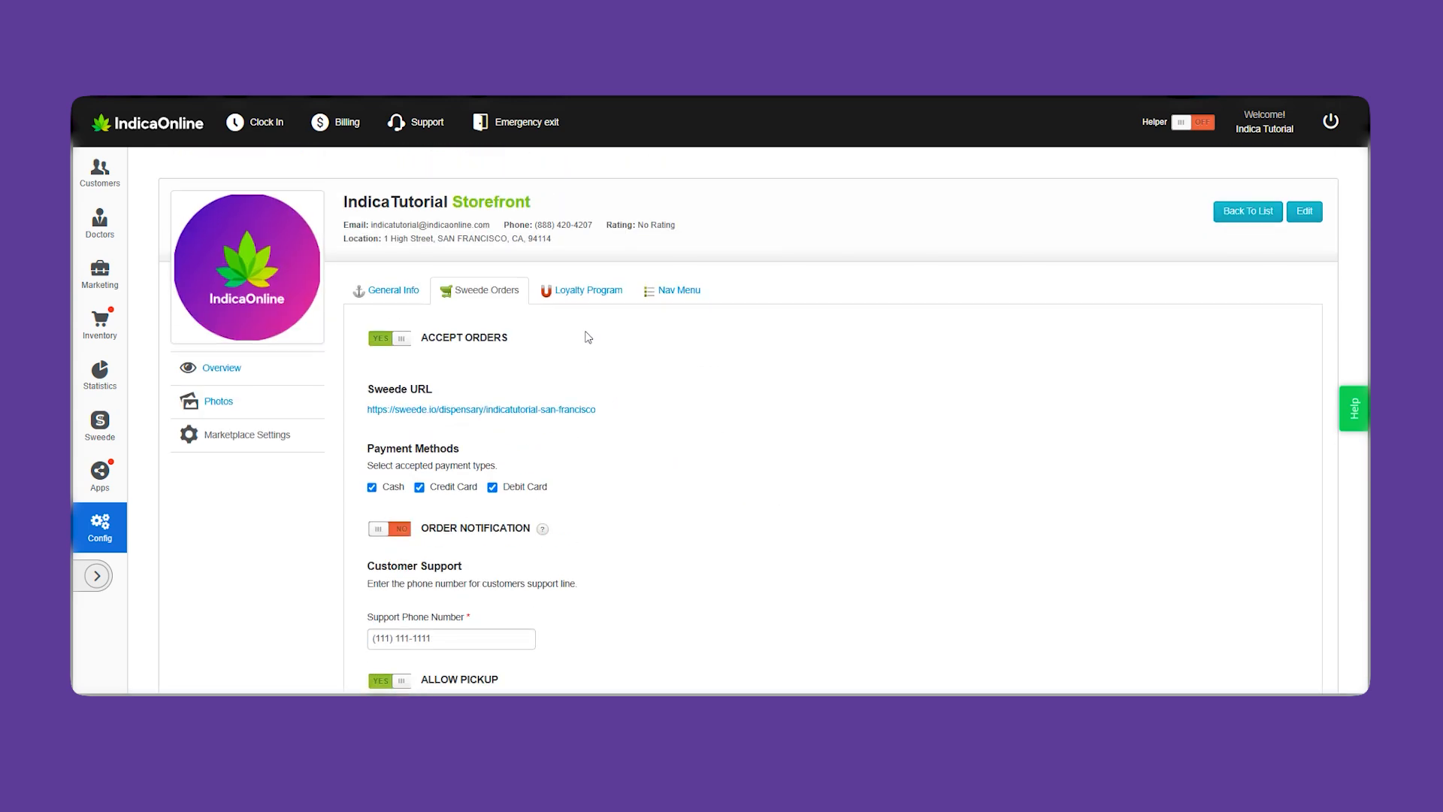
pyautogui.click(582, 292)
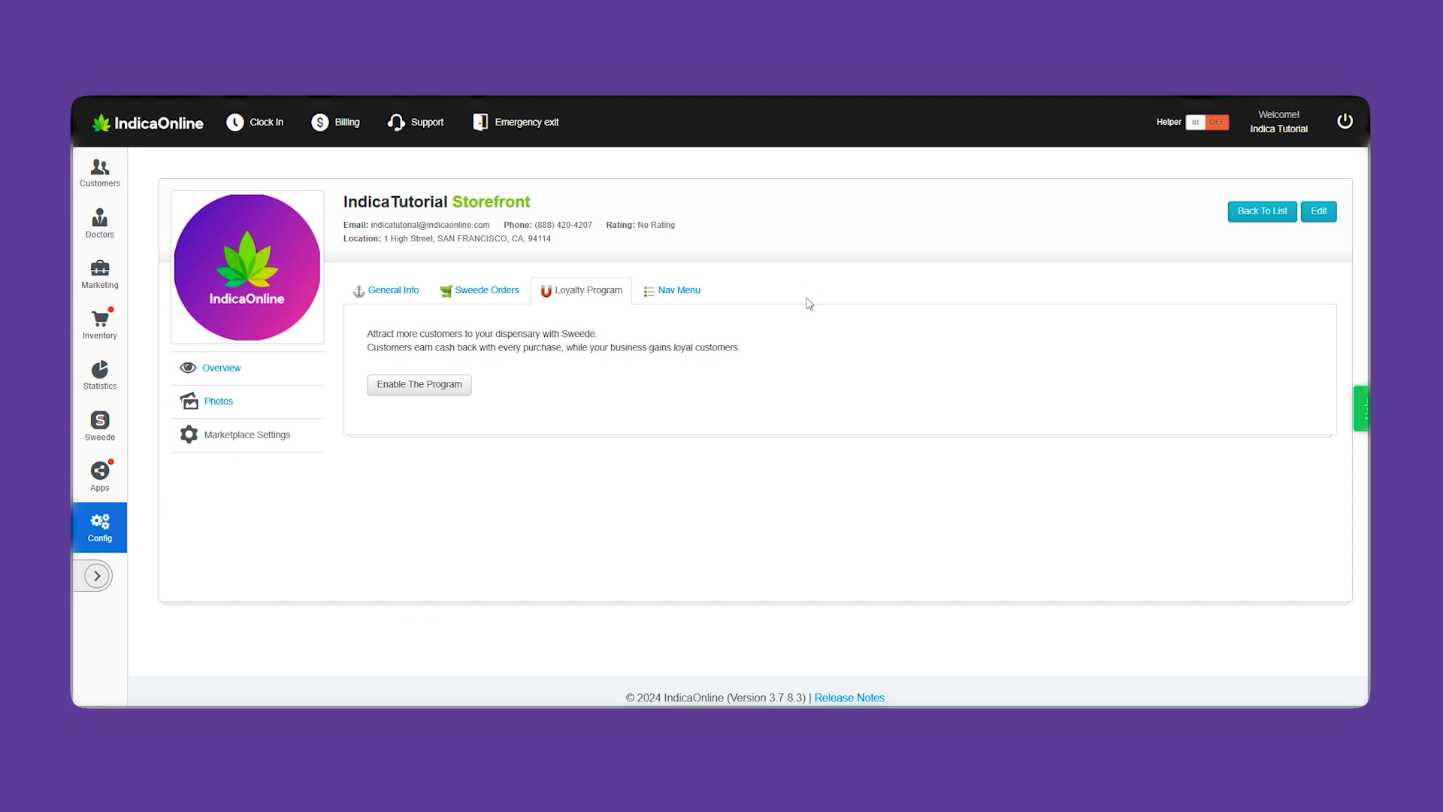
# Enable the loyalty program at 5% cashback and submit it for approval
pyautogui.click(393, 386)
pyautogui.moveTo(653, 323); pyautogui.dragTo(561, 313)
pyautogui.write('5')
pyautogui.click(754, 383)
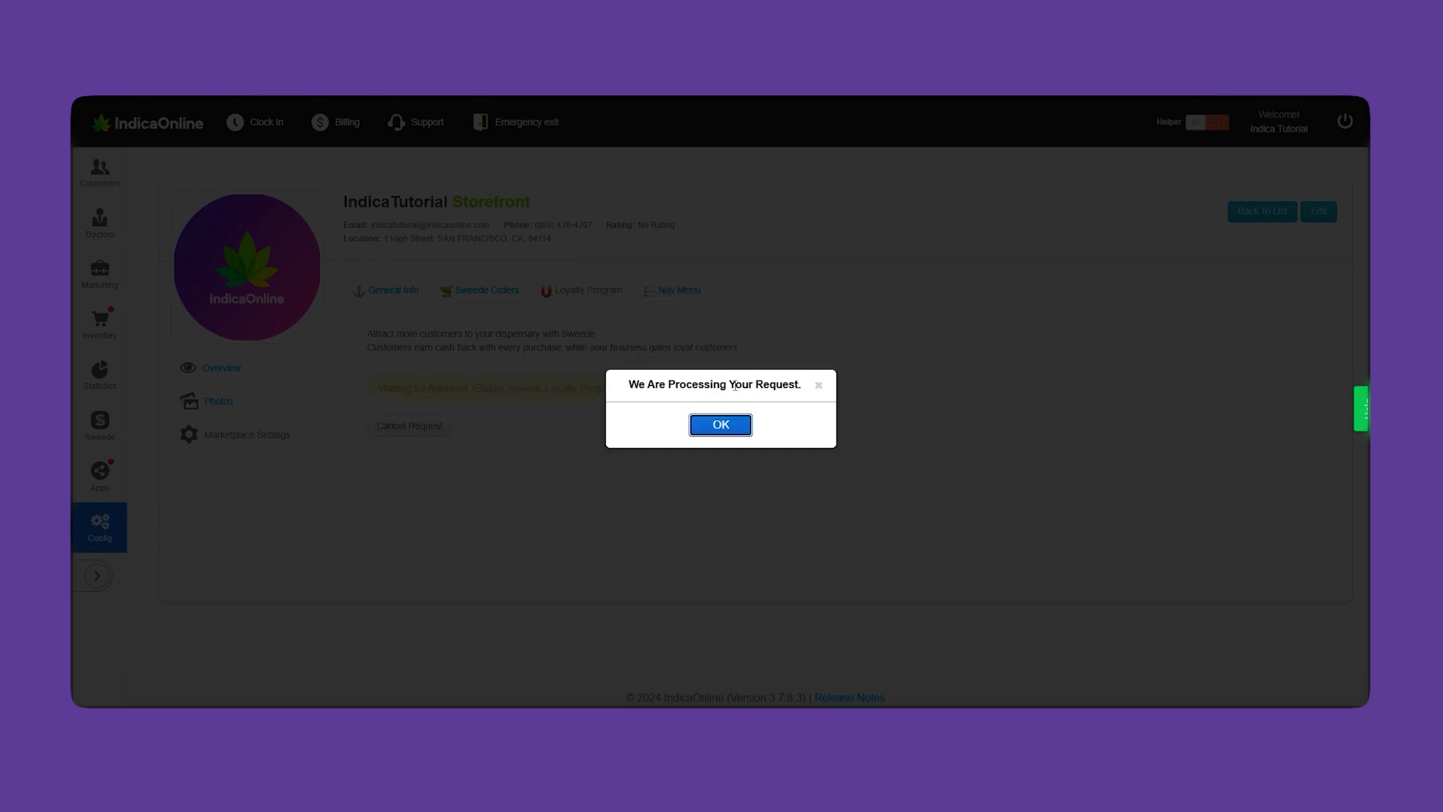
pyautogui.click(721, 424)
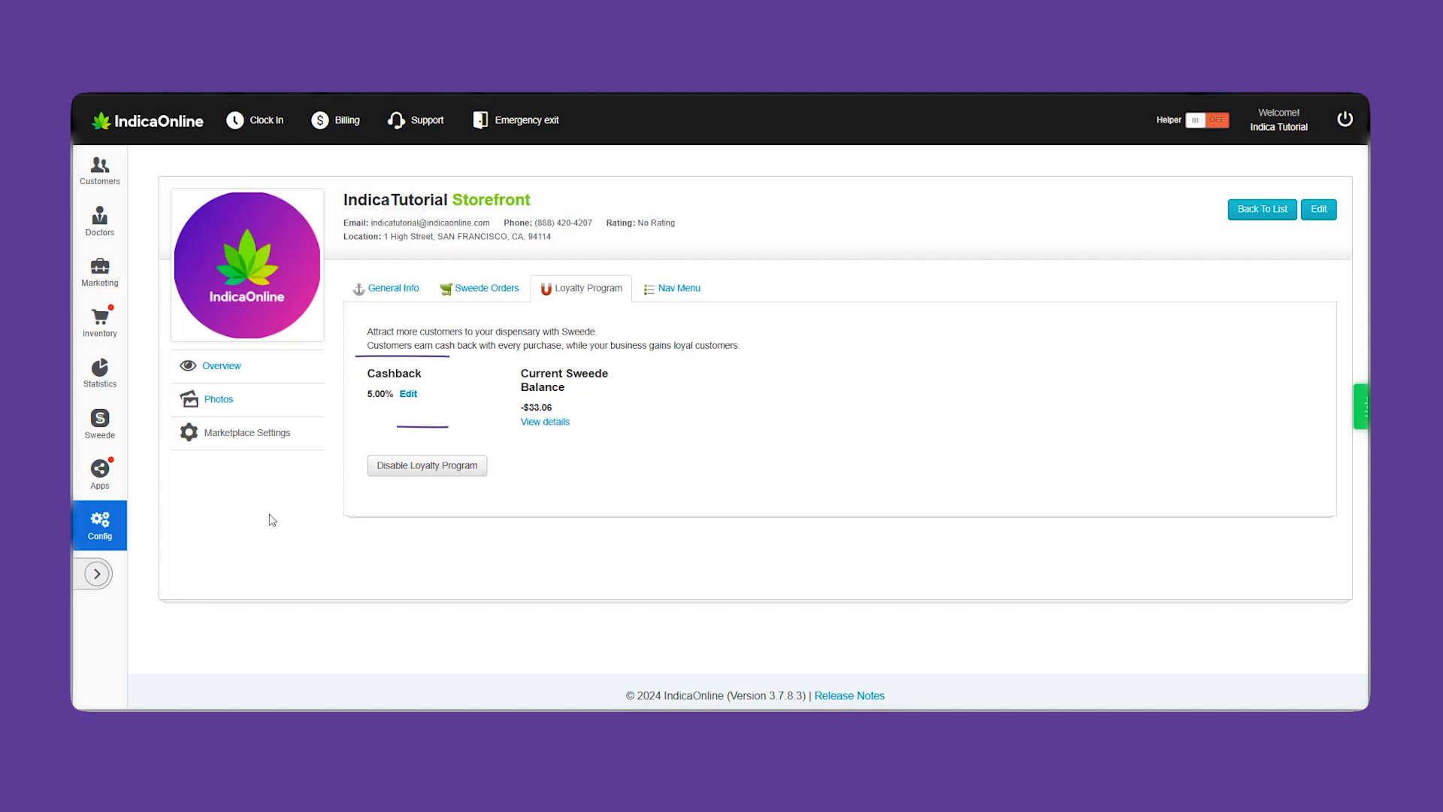
# Submit a change of the cashback rate to 3%, then view the Sweede credit transactions
pyautogui.click(408, 394)
pyautogui.click(684, 331)
pyautogui.write('3')
pyautogui.click(745, 374)
pyautogui.click(722, 418)
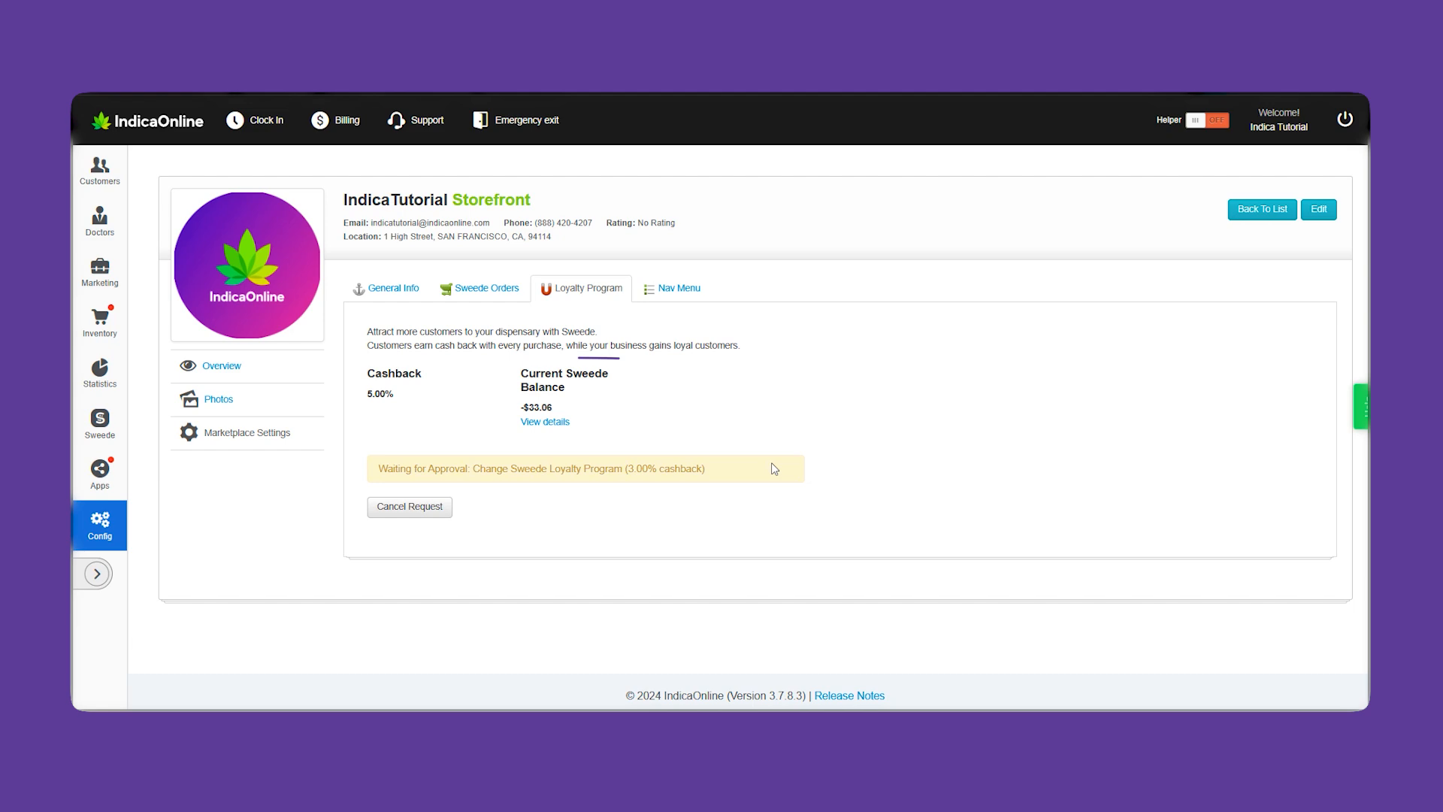
pyautogui.click(557, 423)
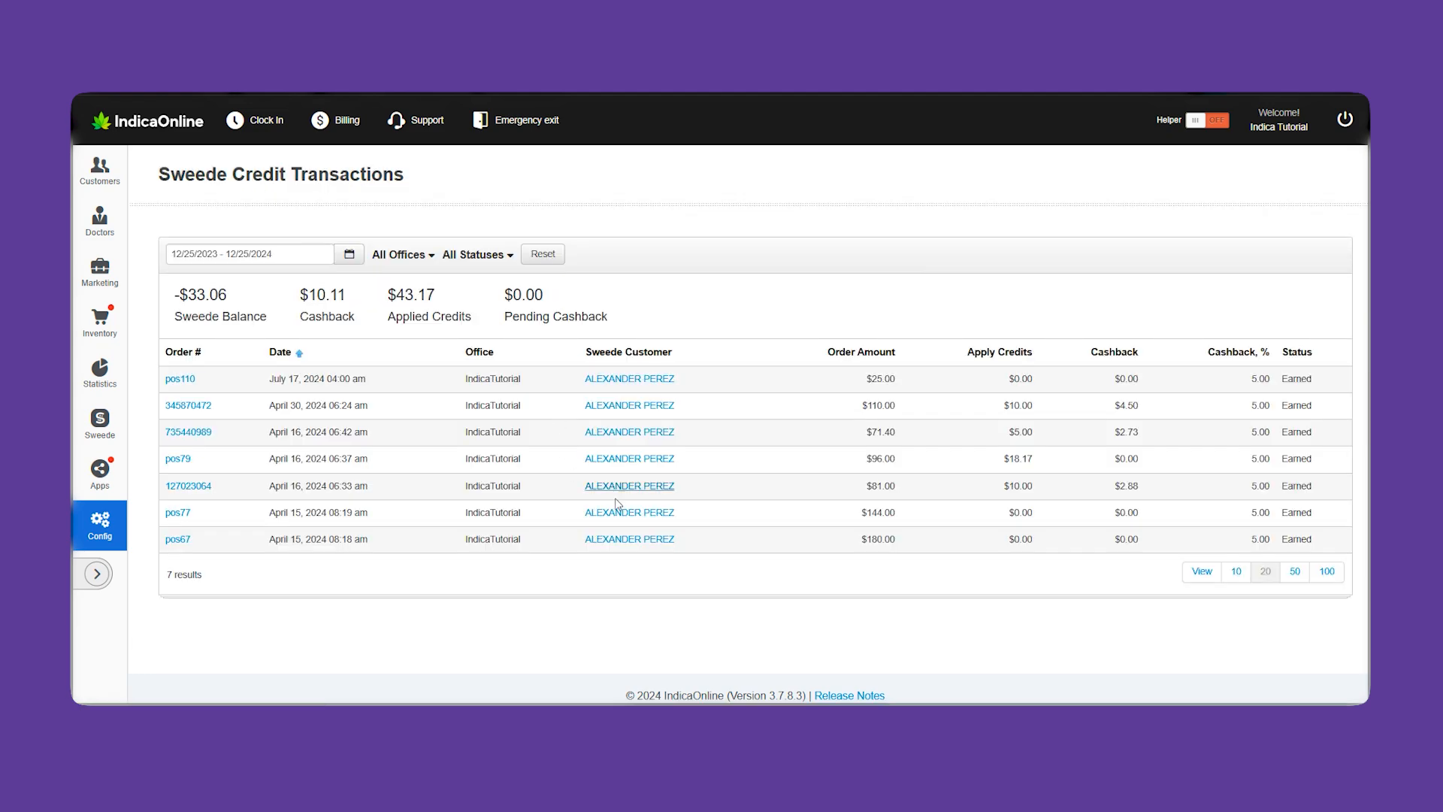